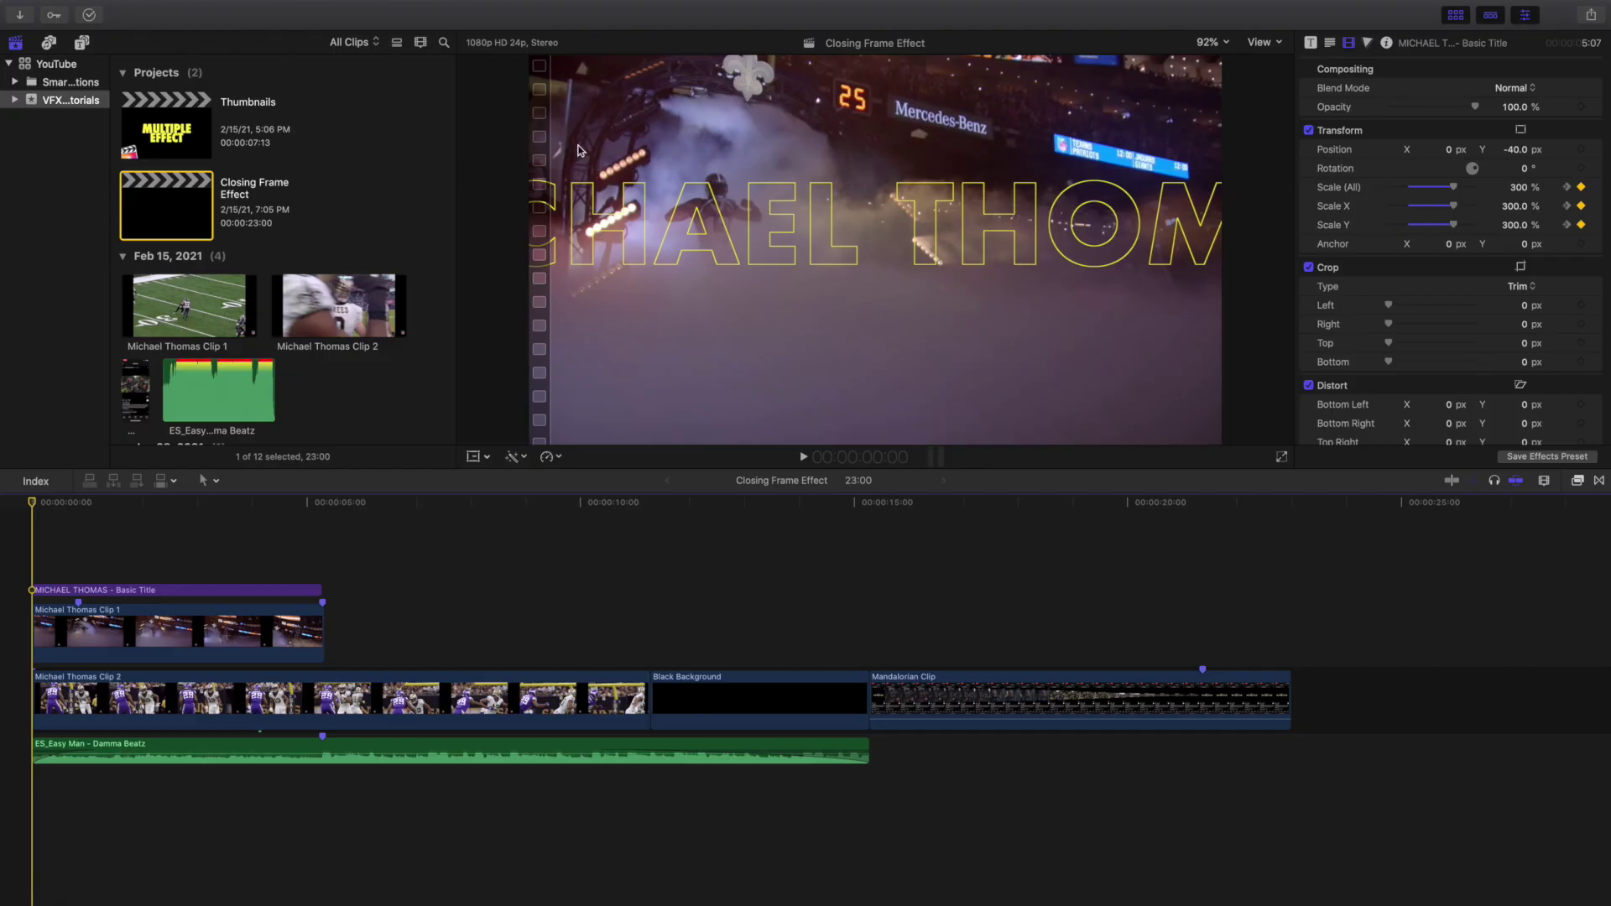
- Play the MICHAEL THOMAS closing-frame title twice from the start, then jump to the Mandalorian Clip
drag(554, 189, 552, 181)
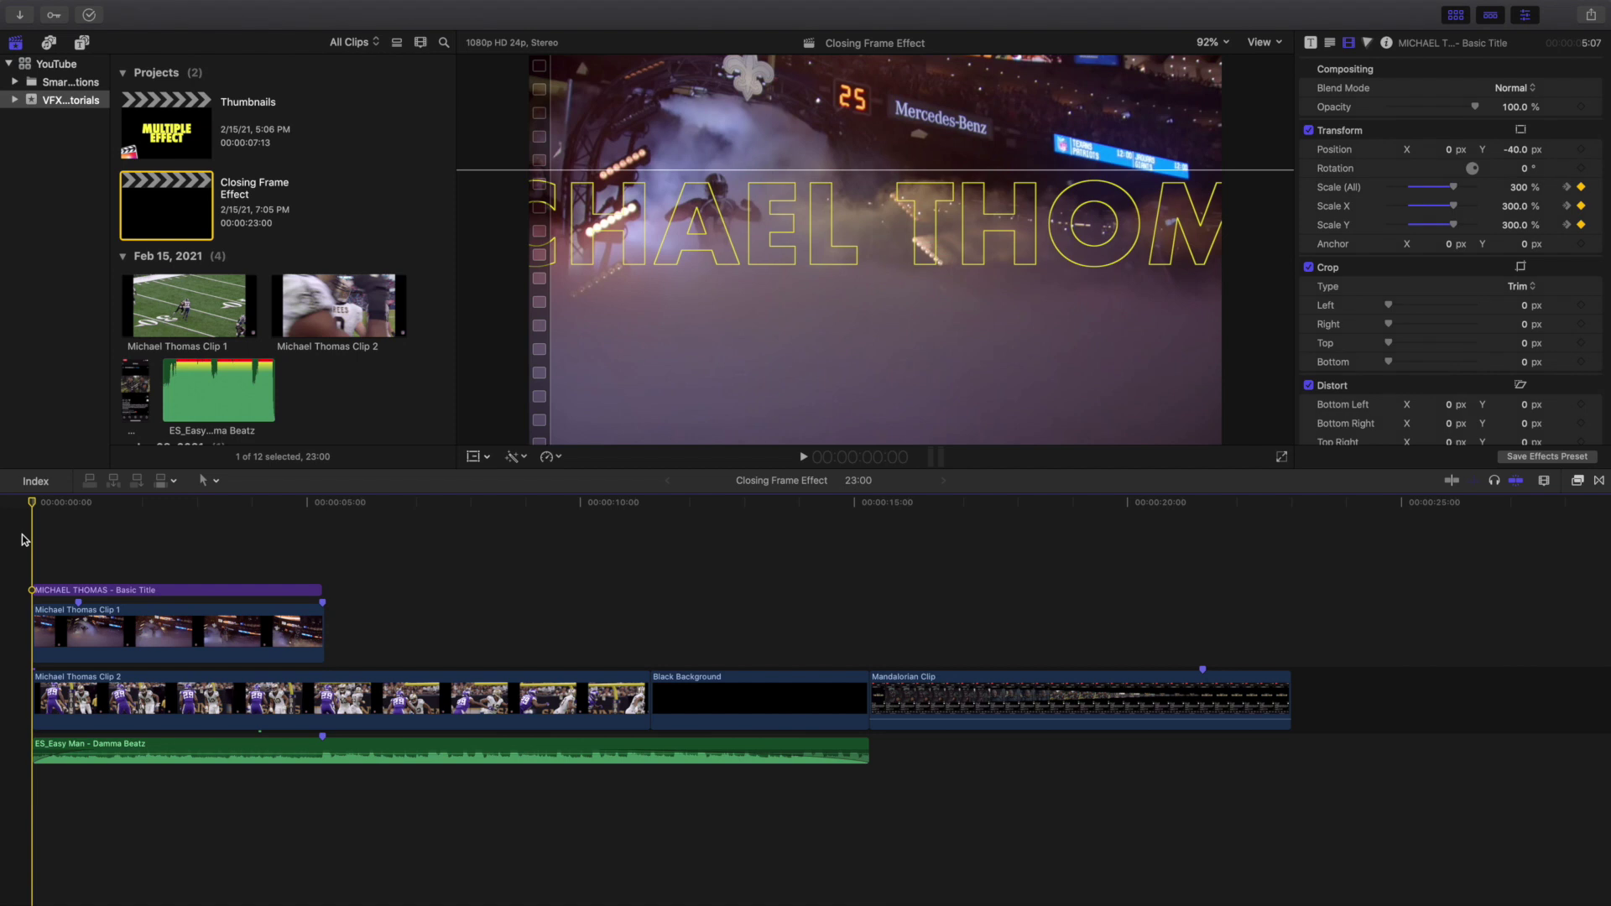
key(space)
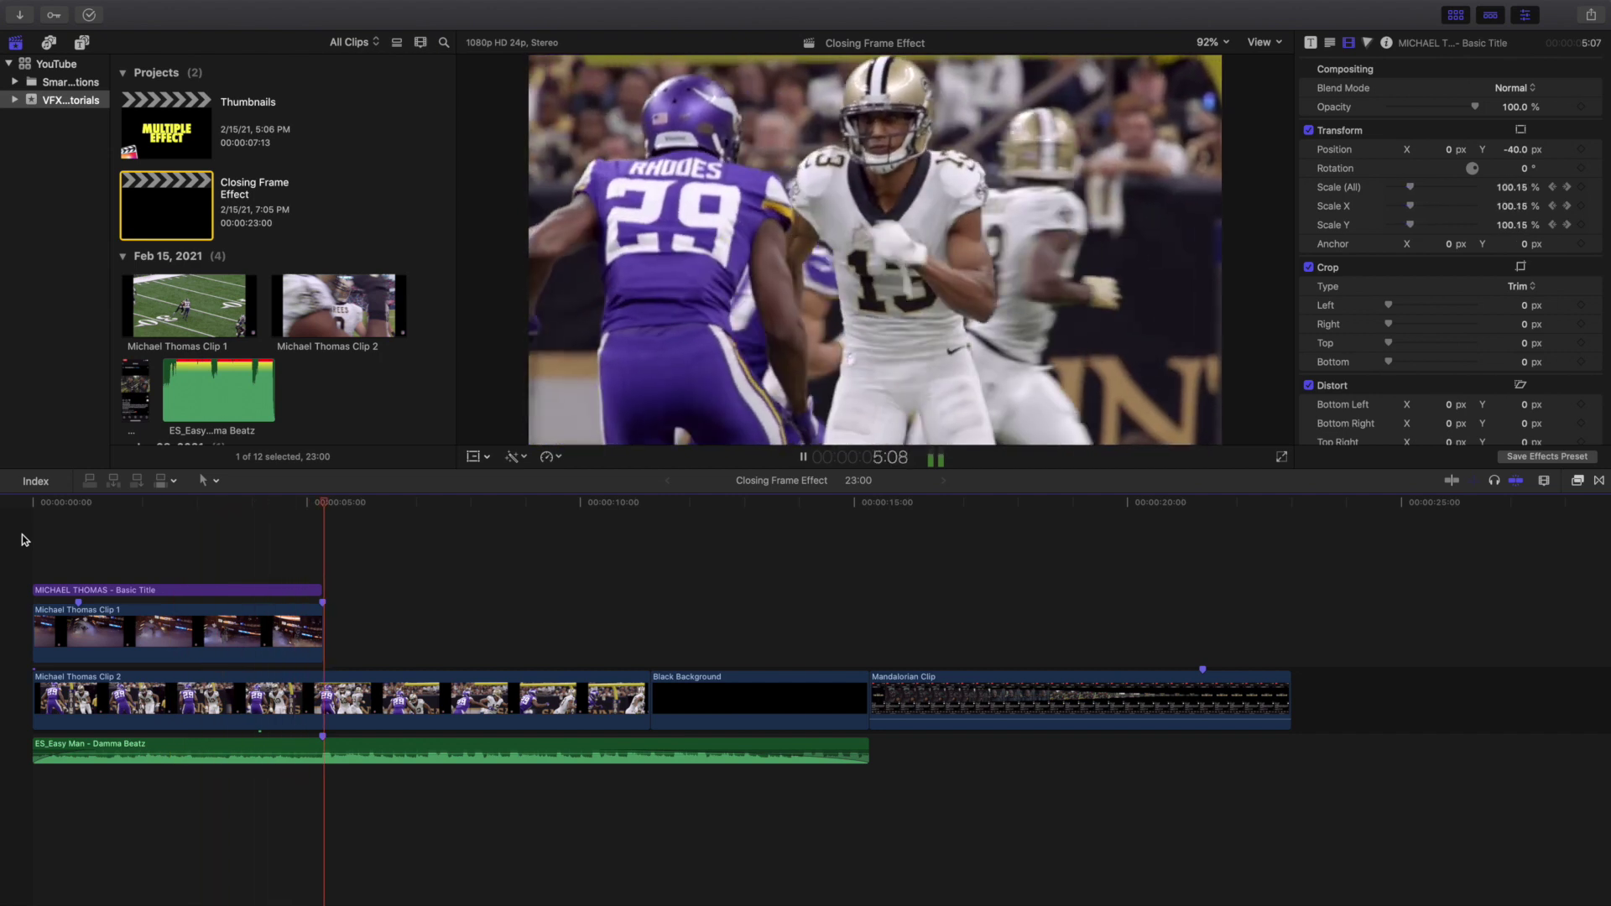
key(space)
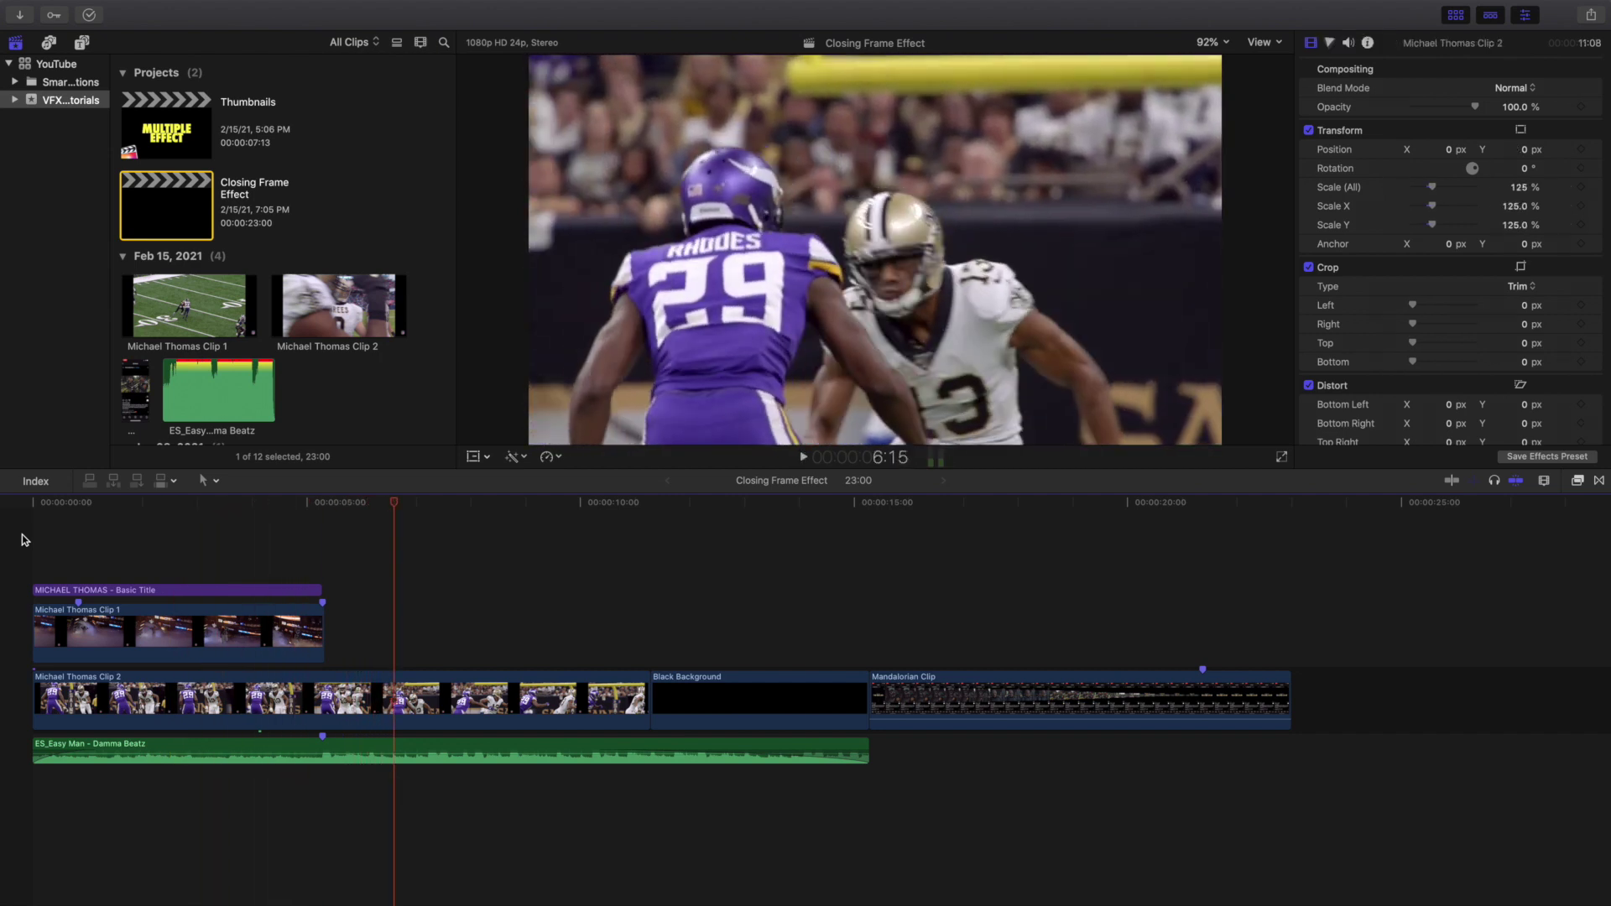
key(Home)
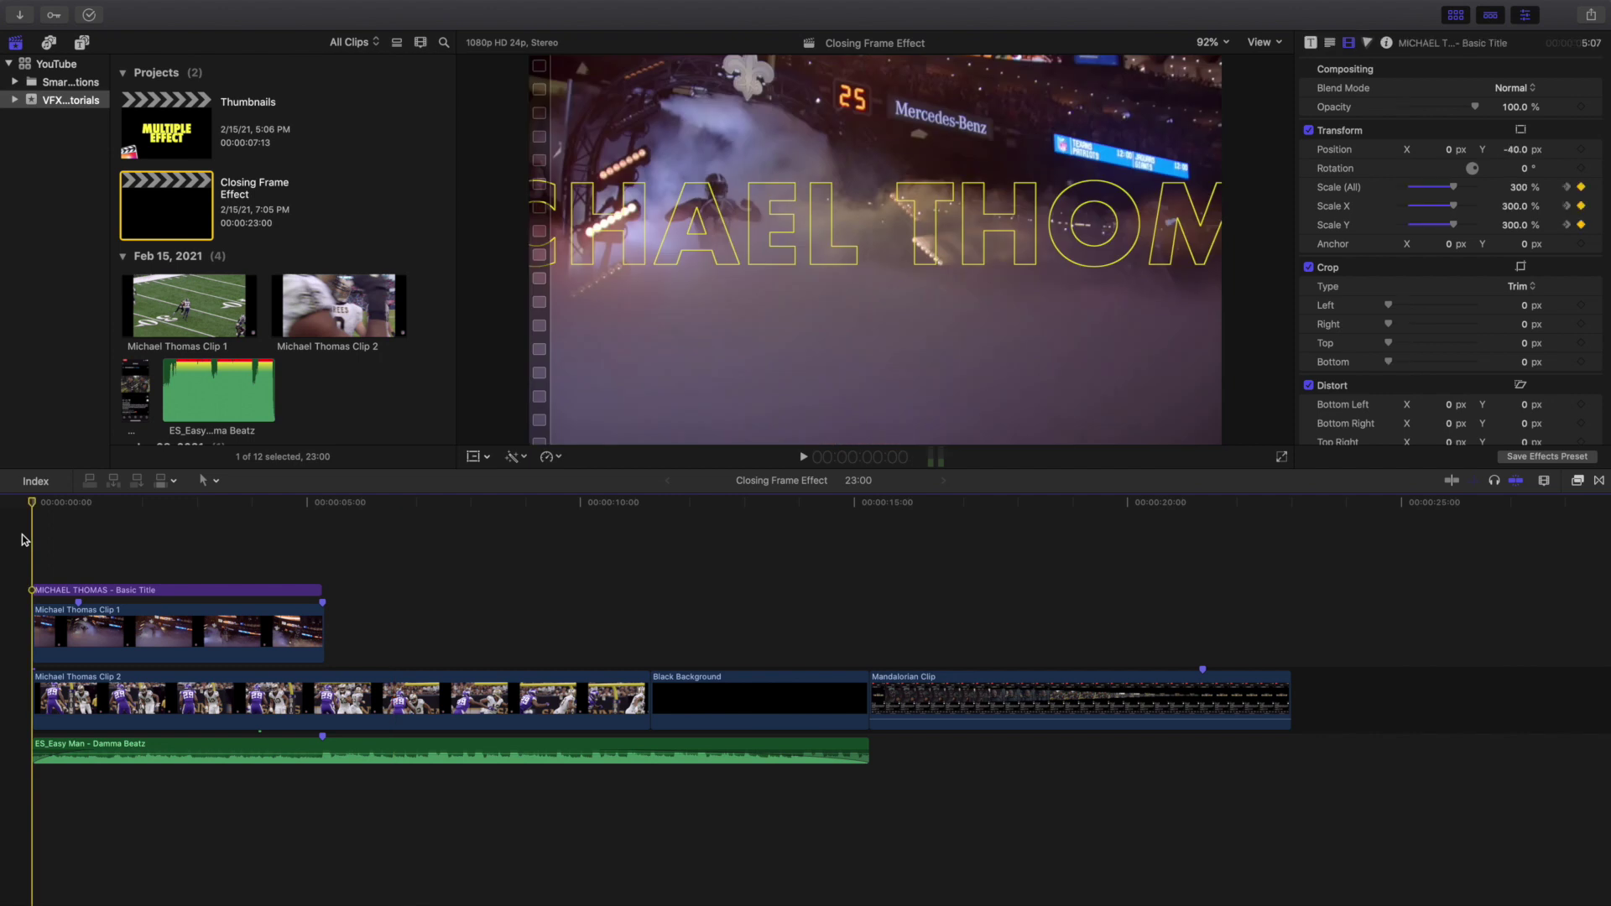
key(space)
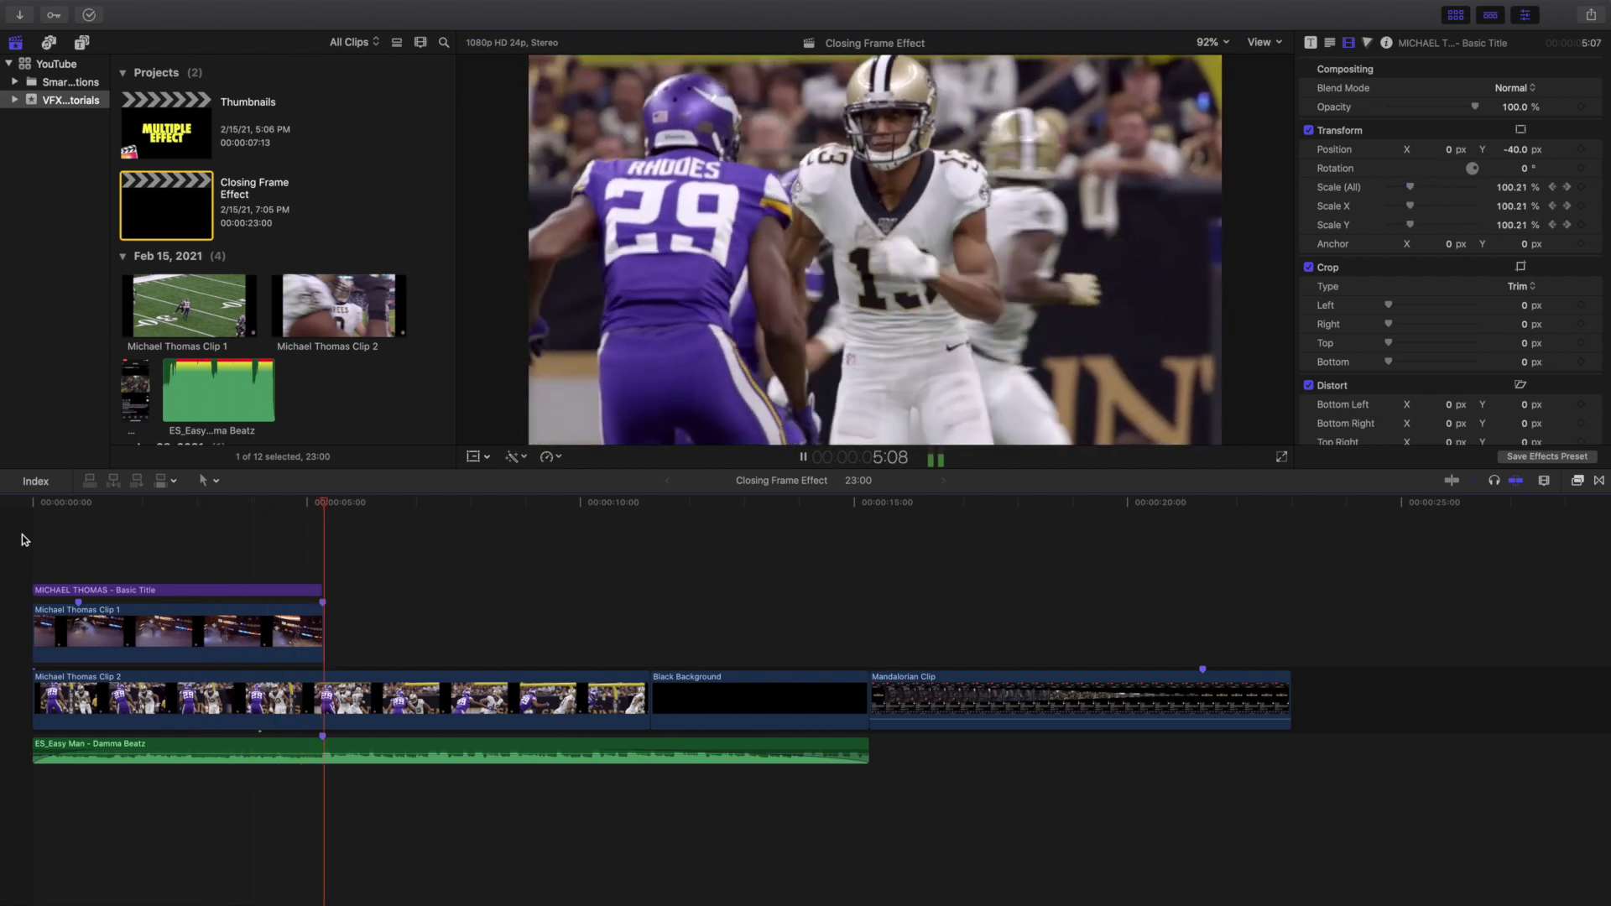
key(space)
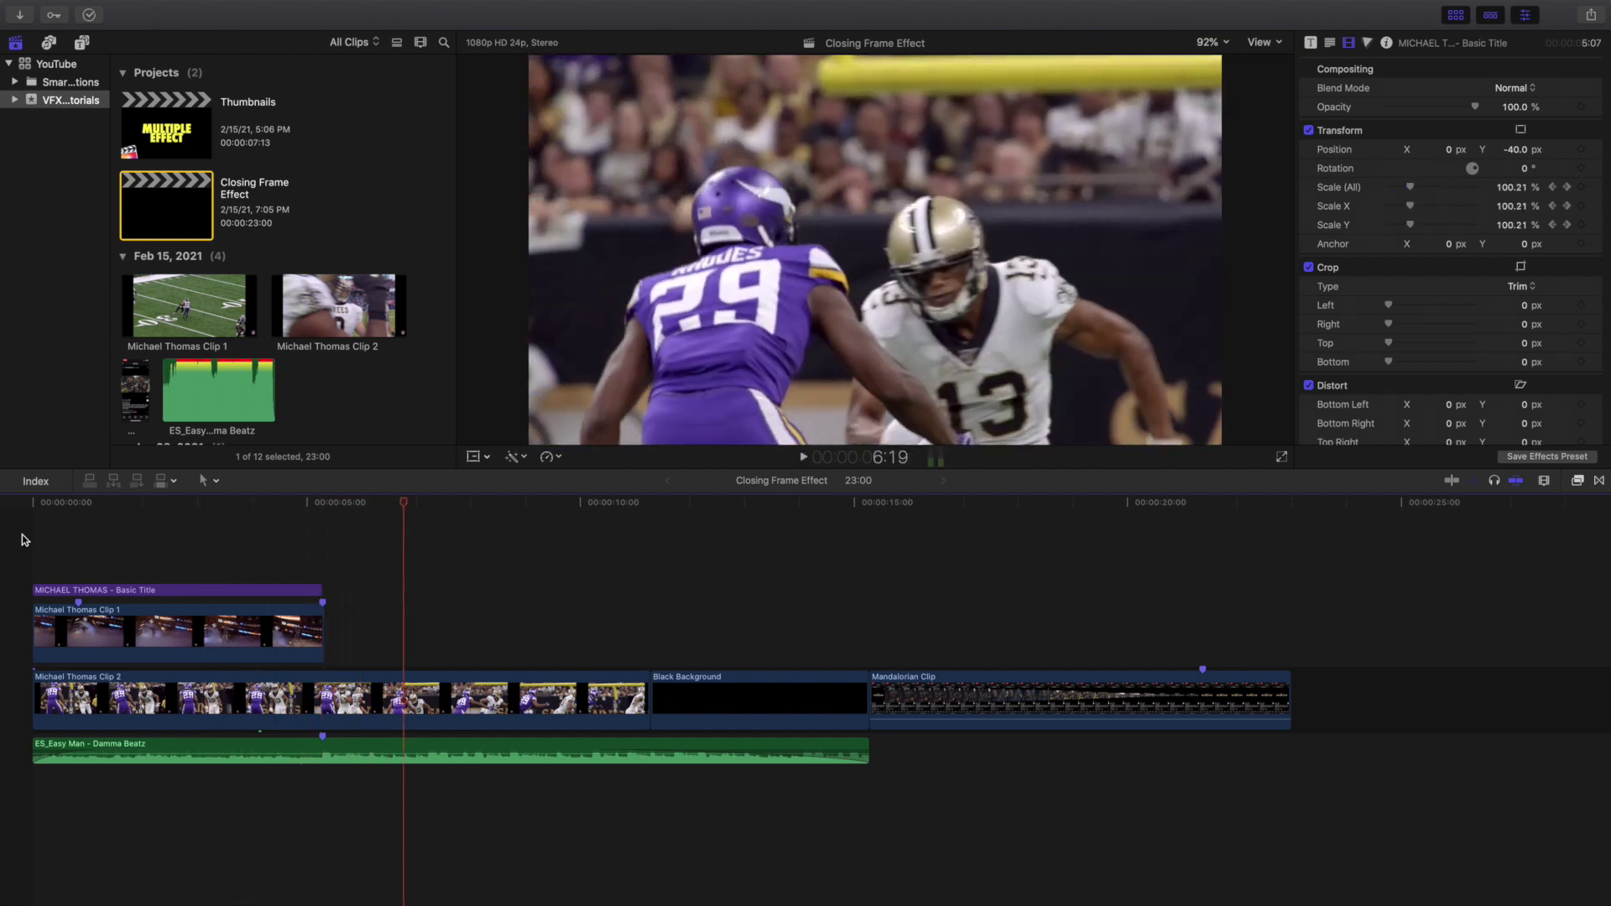
click(874, 614)
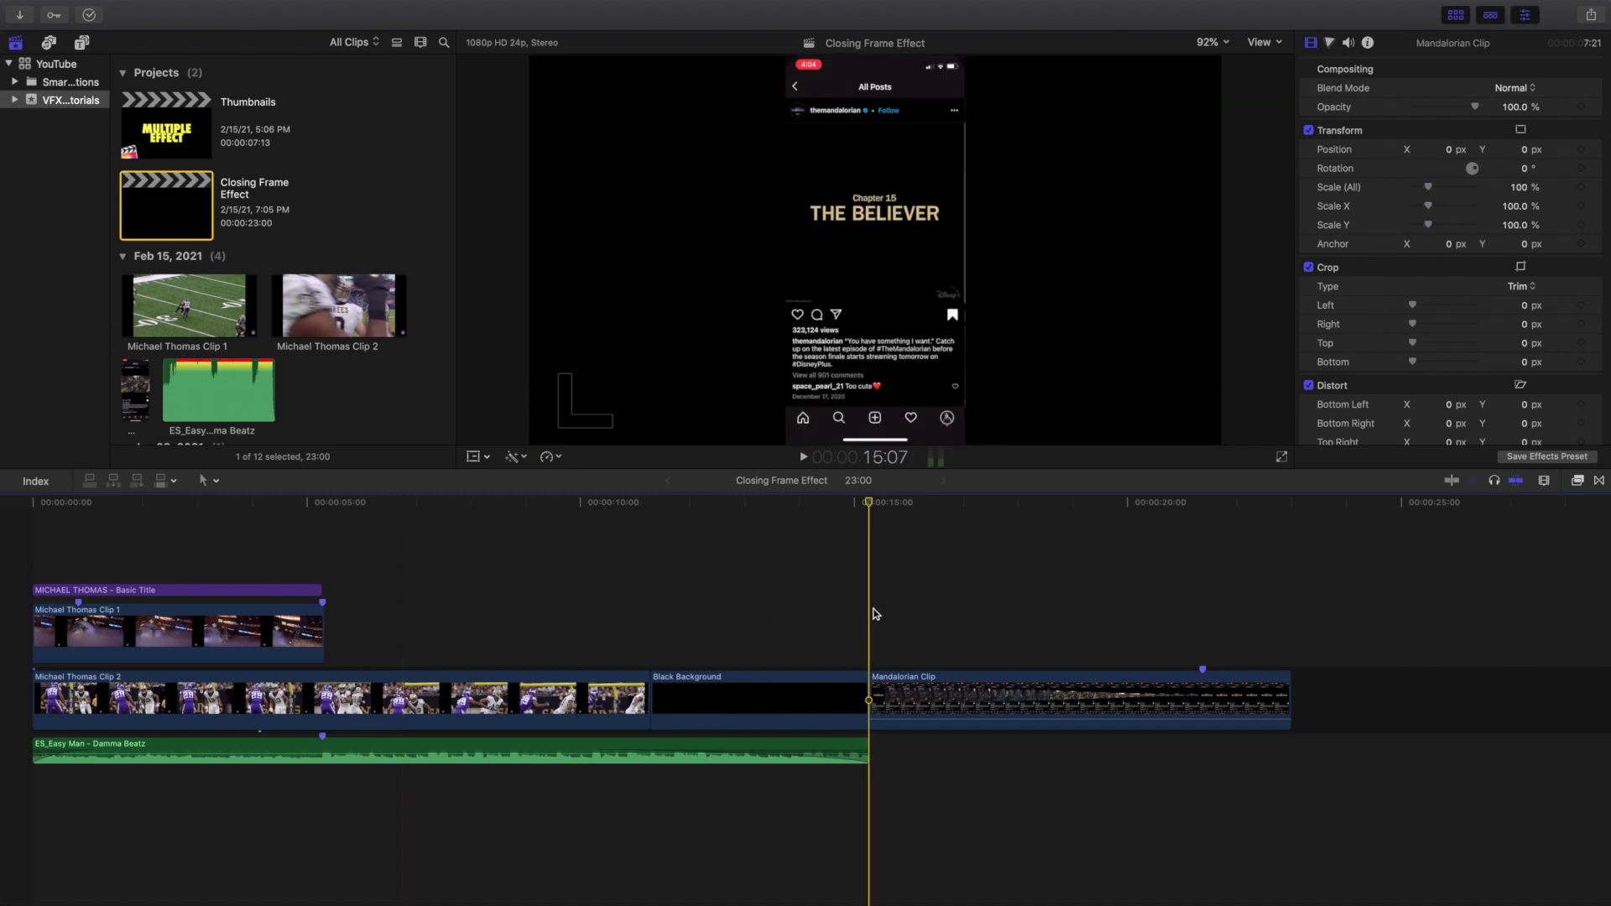
- Play the Mandalorian Clip twice from its start, stopping on THE BELIEVER title at 20:18
key(space)
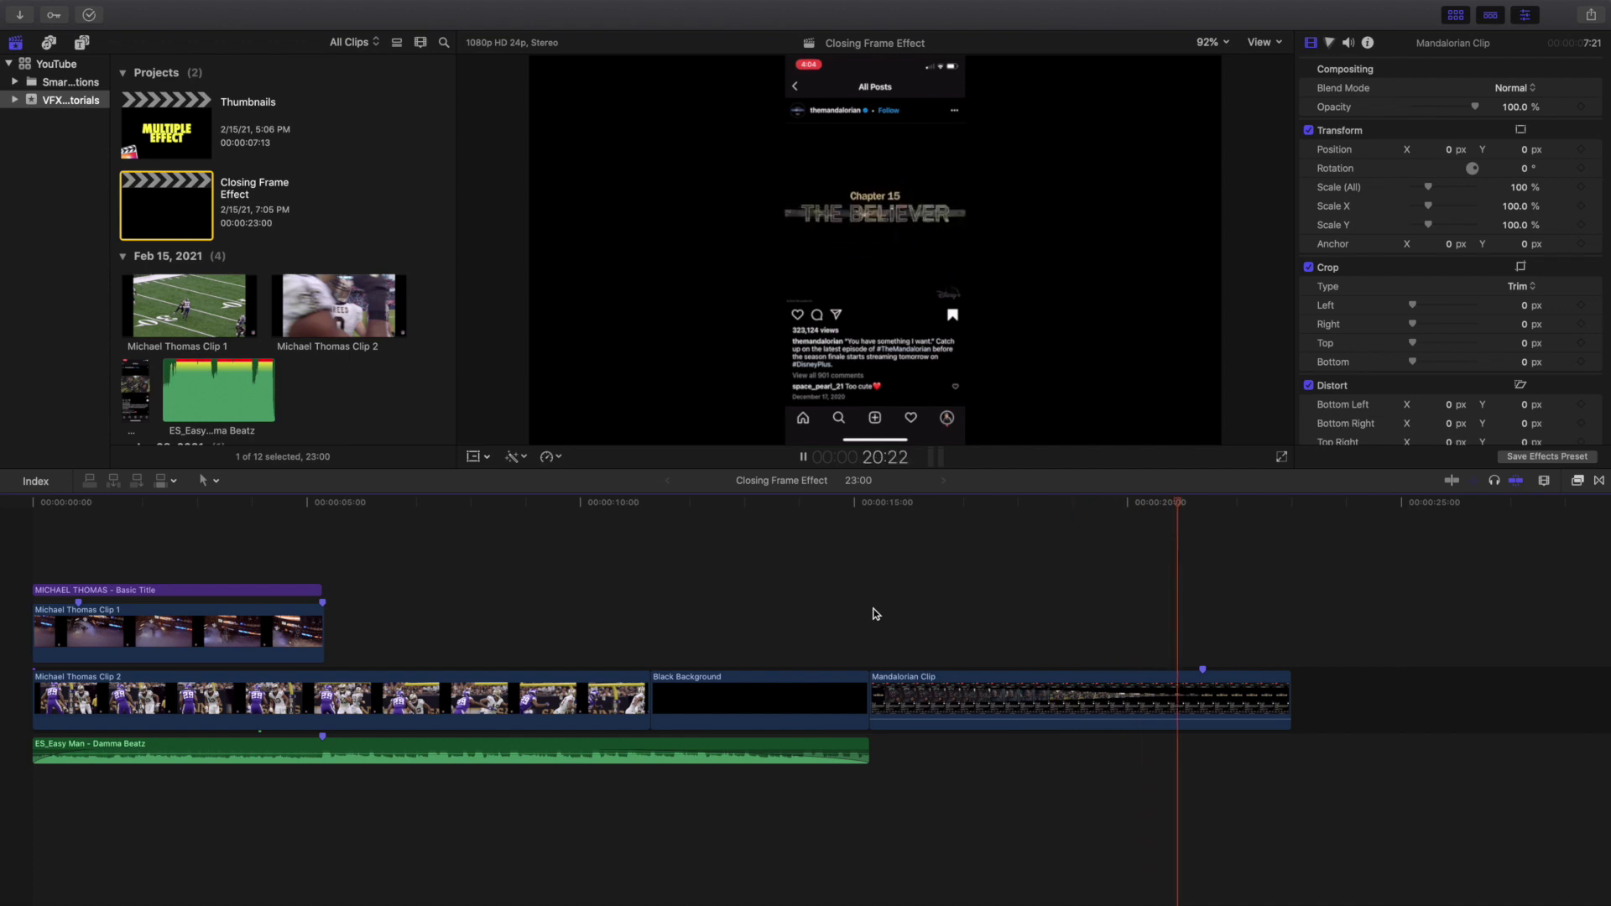
key(space)
click(875, 613)
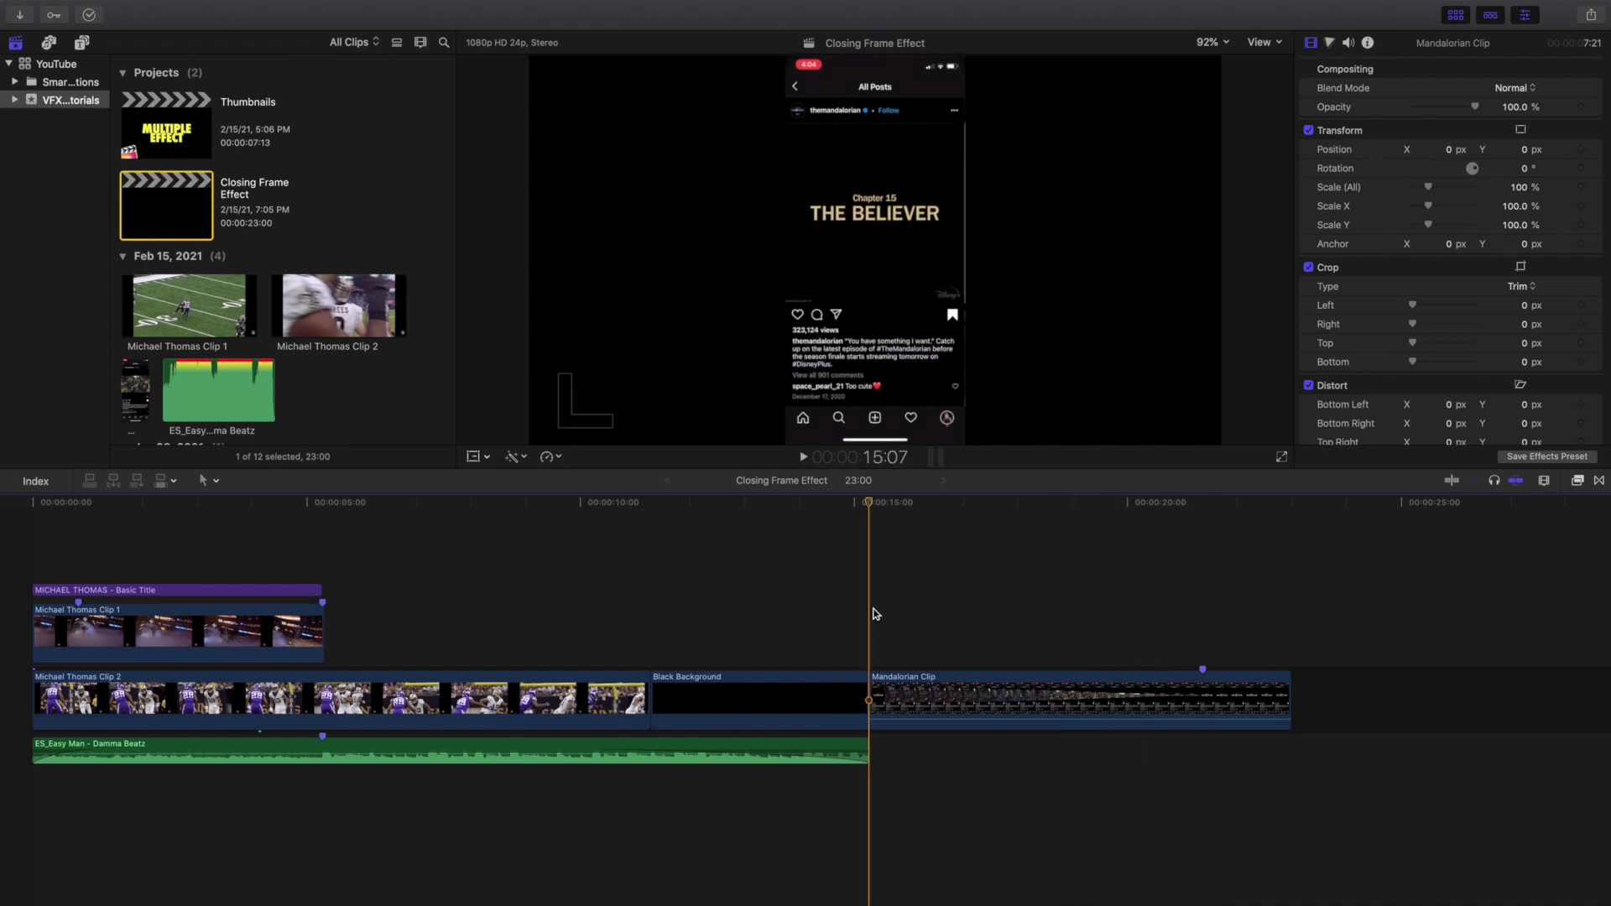
key(space)
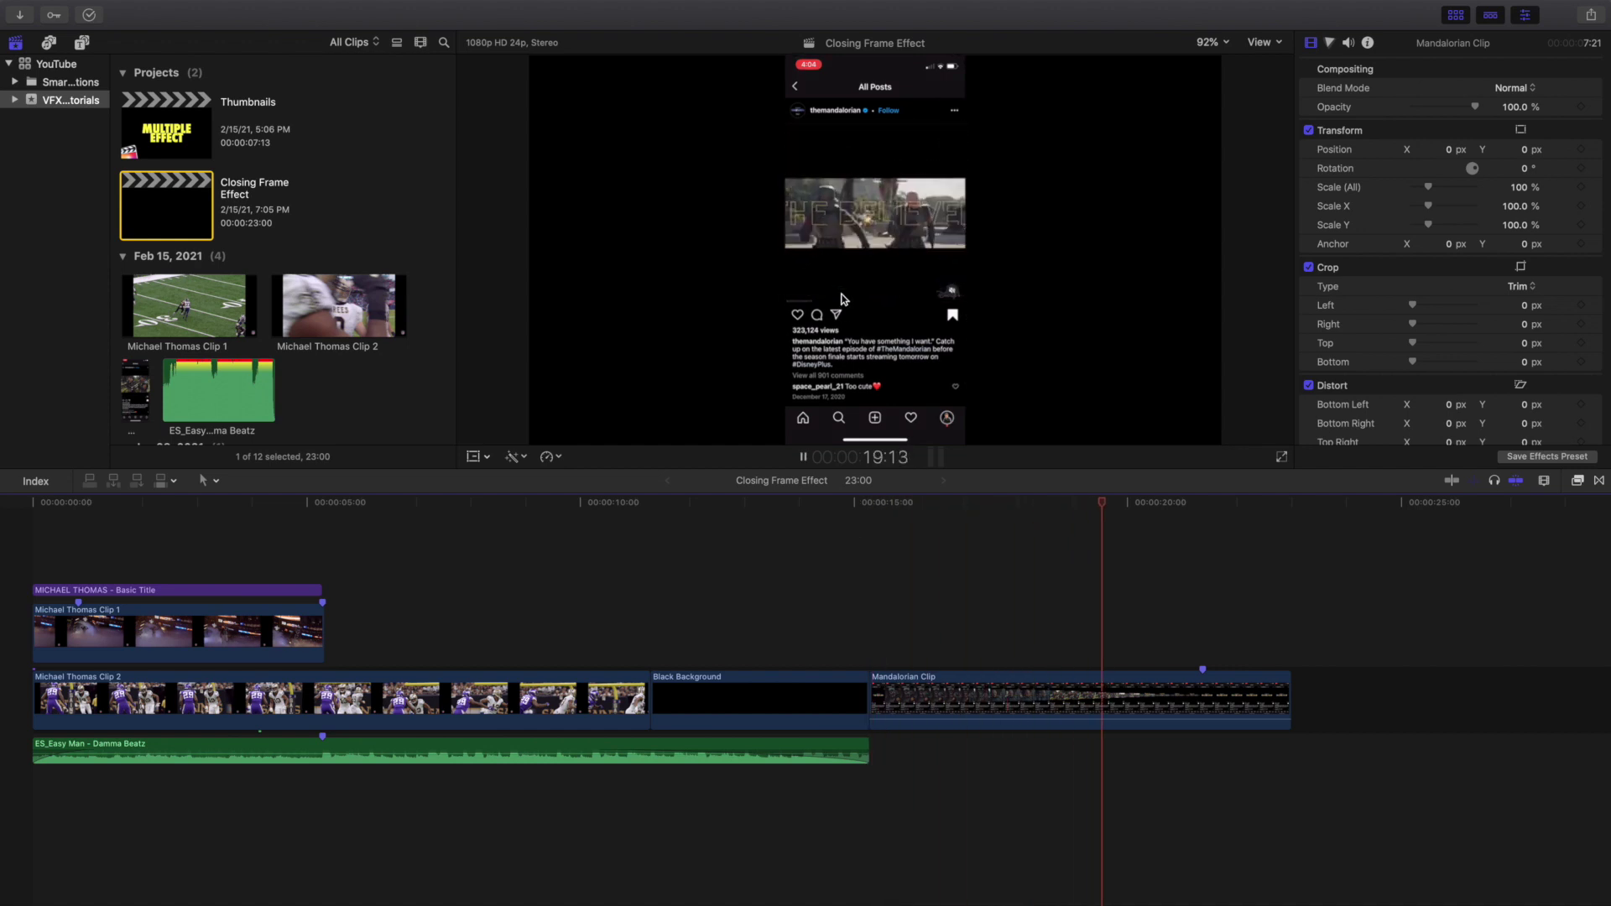
key(space)
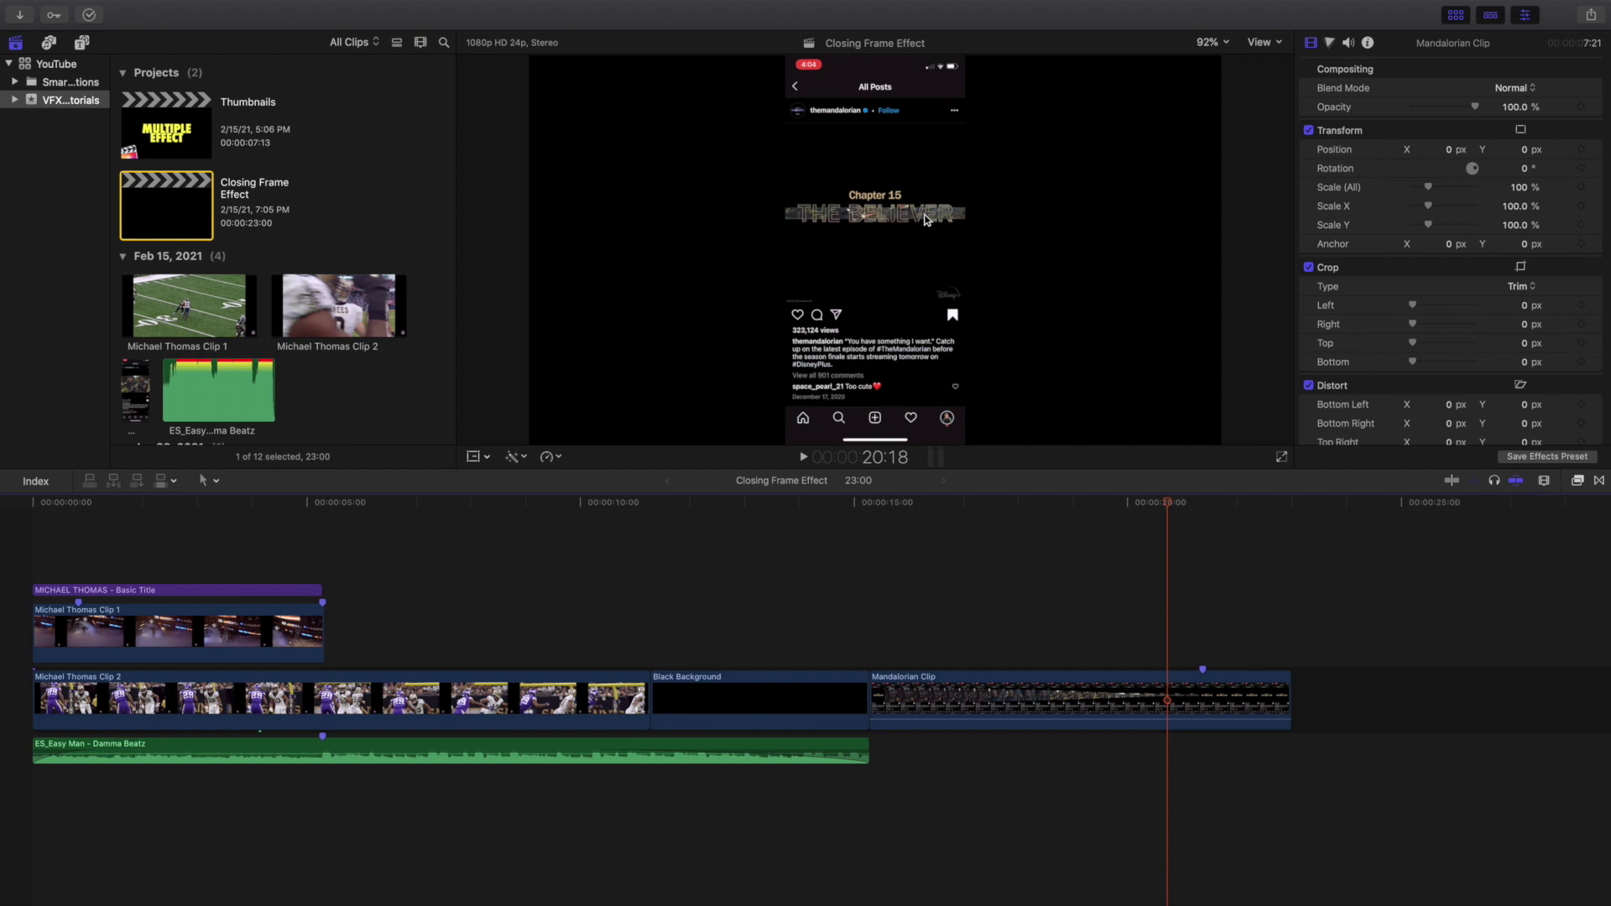
- Zoom the viewer to 400% and step a few frames forward on THE BELIEVER title
click(1213, 42)
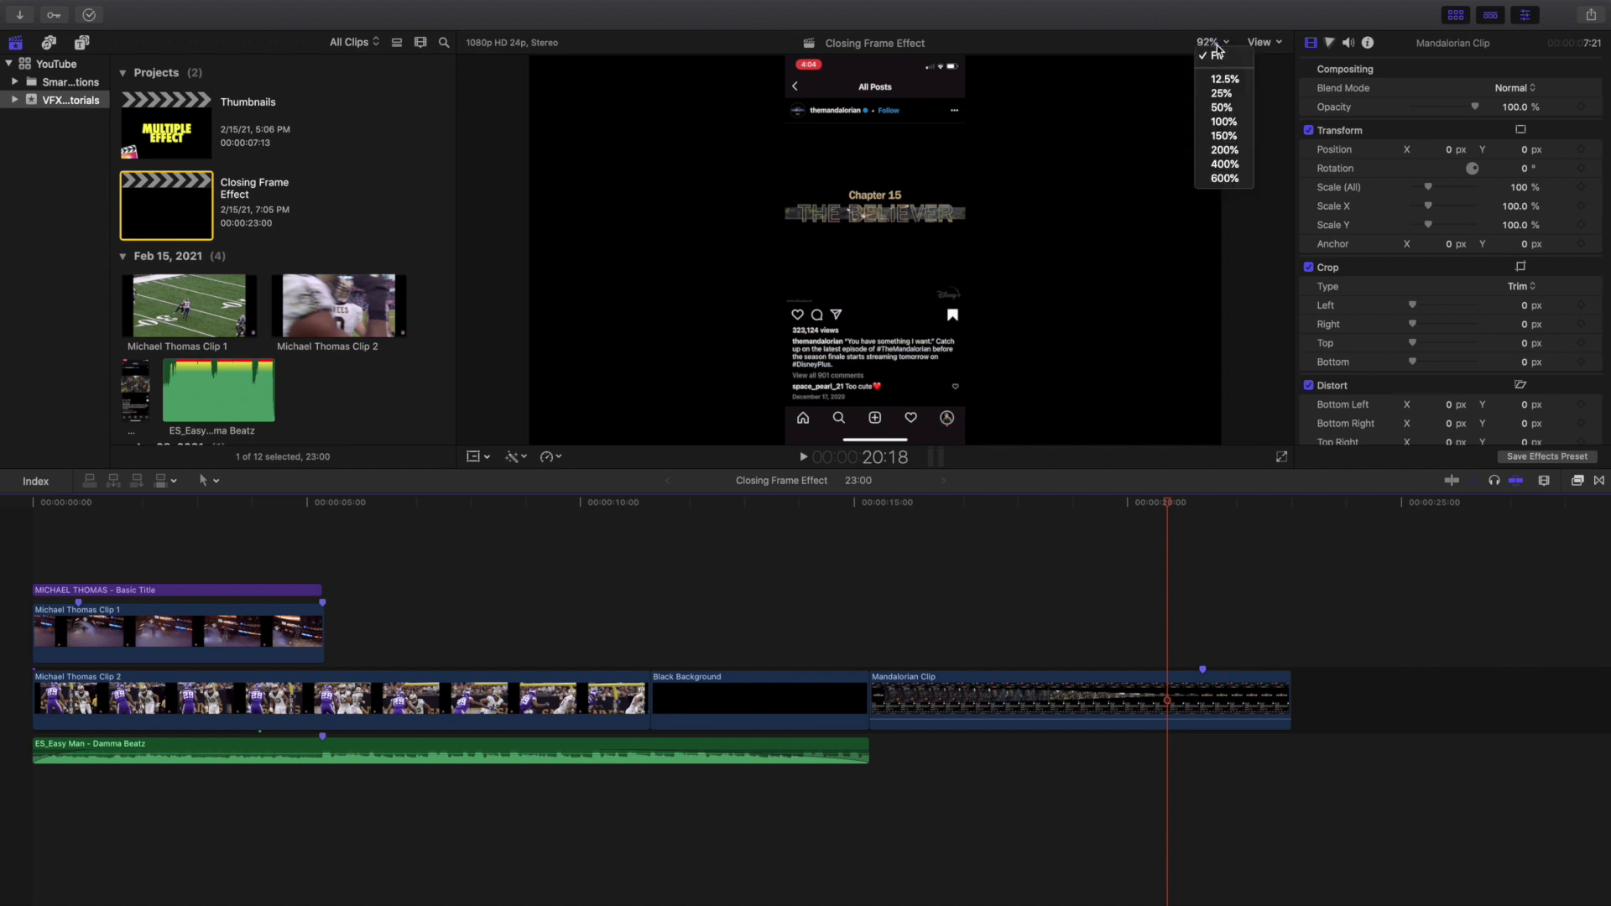
click(1224, 164)
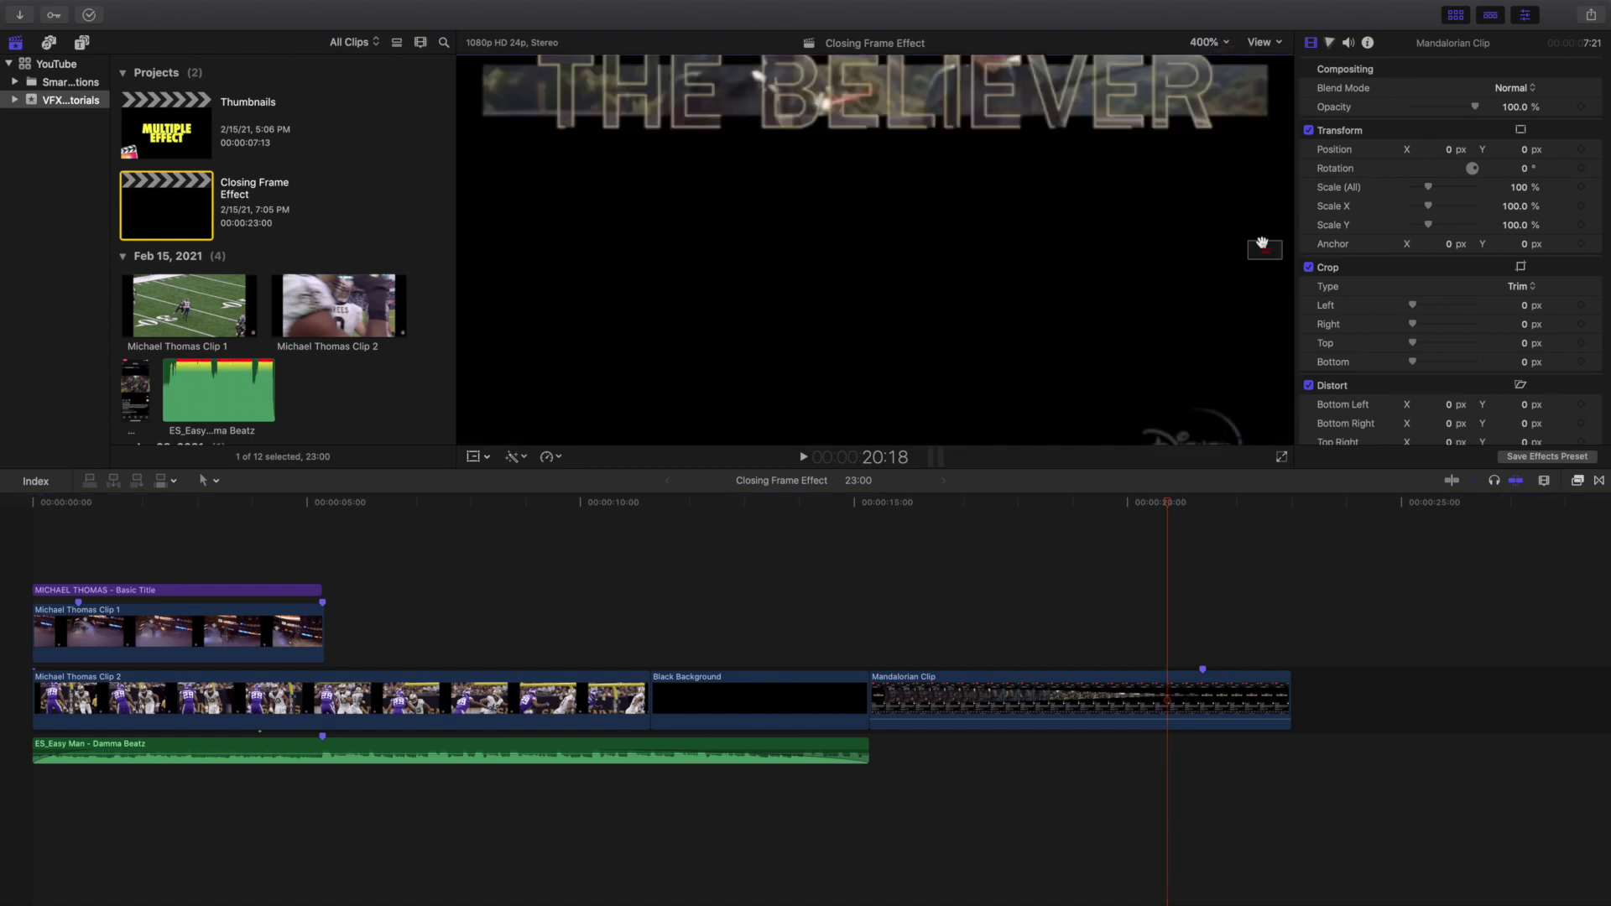
scroll(1264, 248, up, 3)
click(1172, 533)
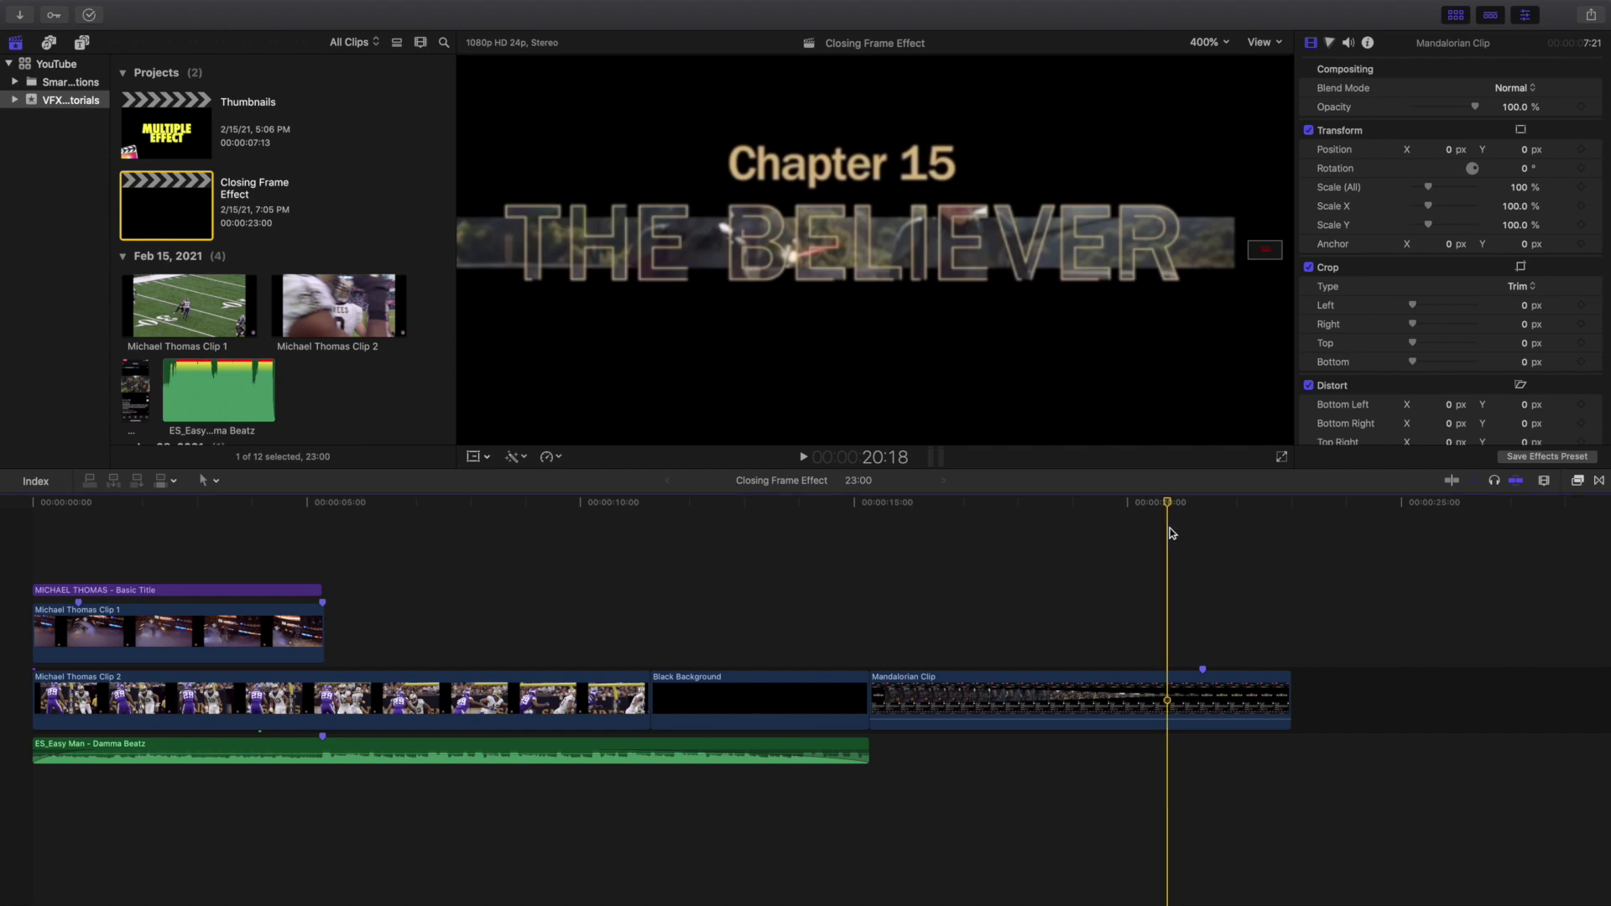
key(Right)
key(Right)
key(Right)
key(Right)
key(Right)
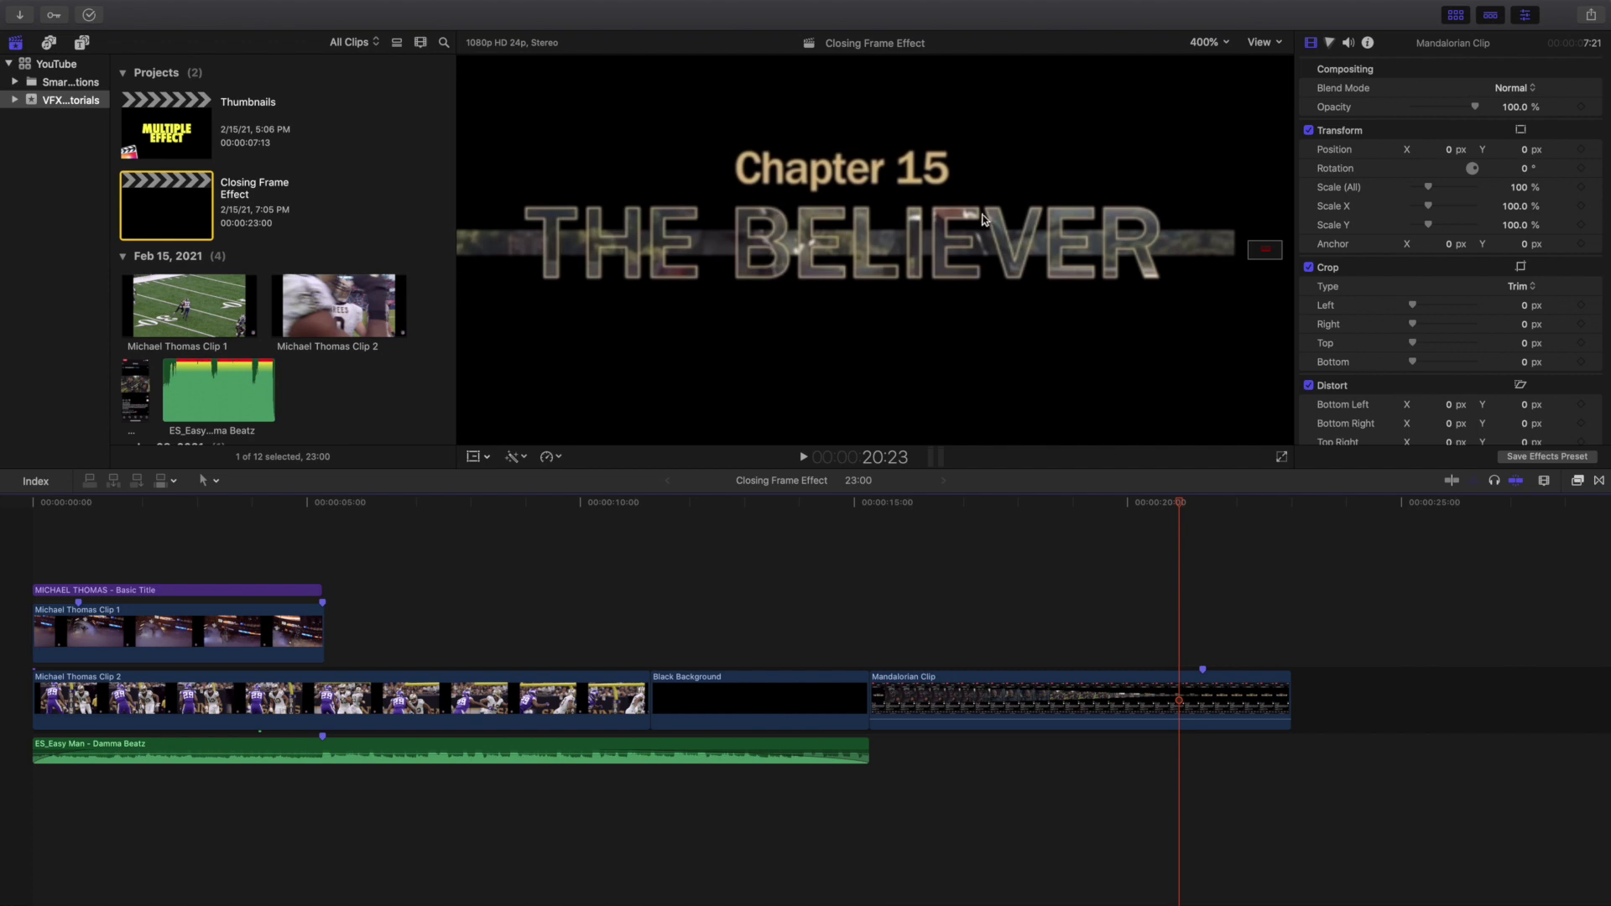
- Set the viewer back to Fit and return the playhead to the timeline start
click(1202, 43)
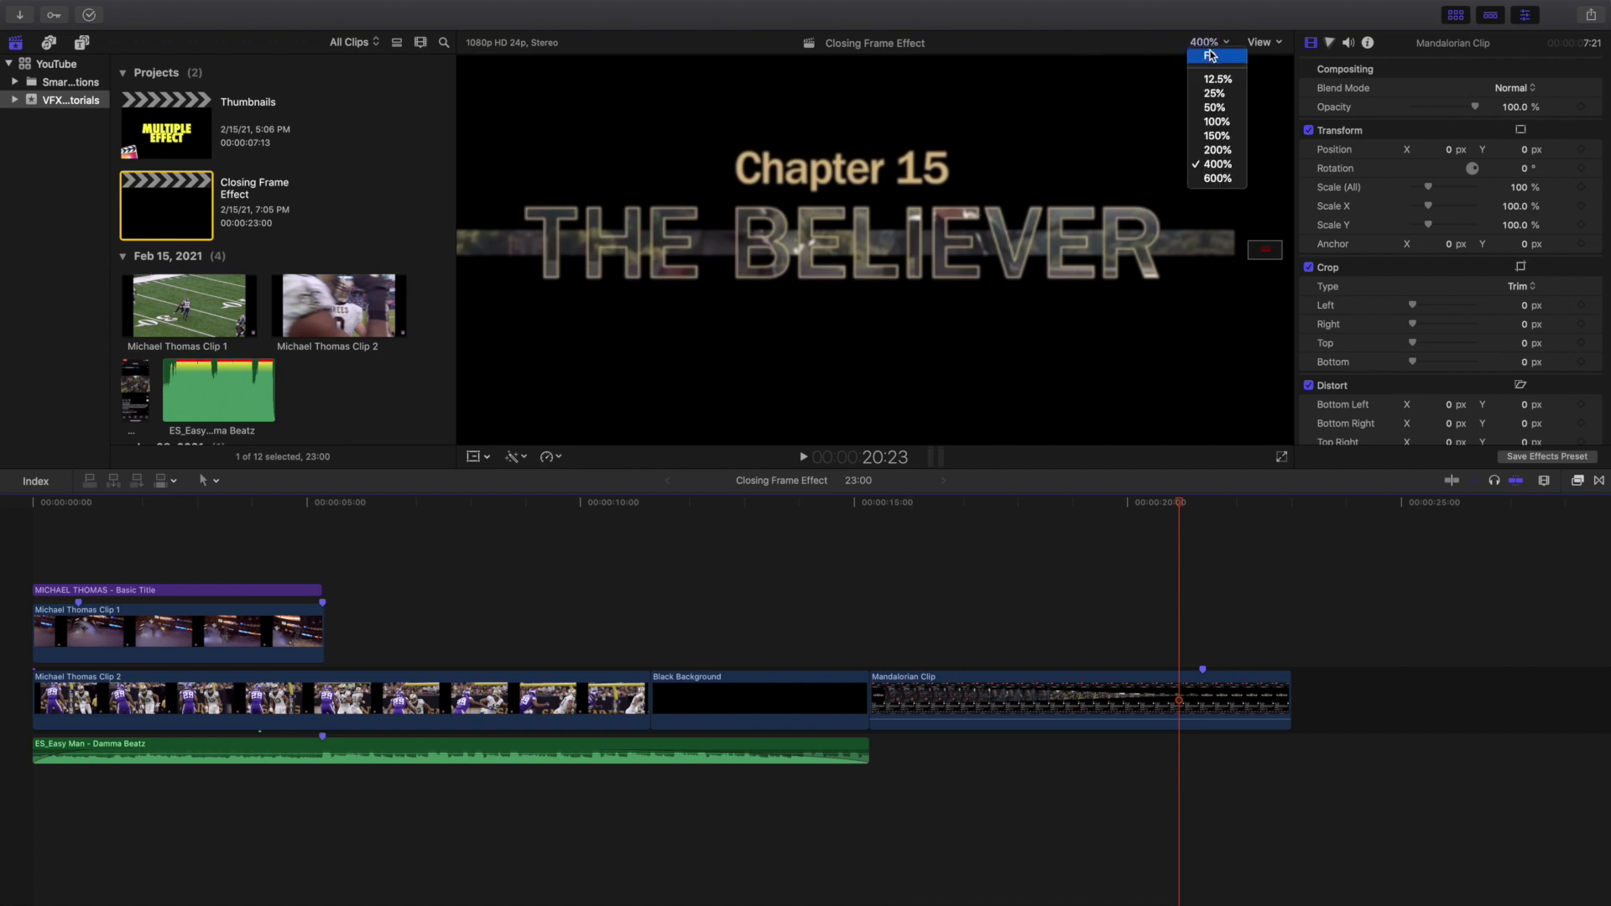
click(1210, 55)
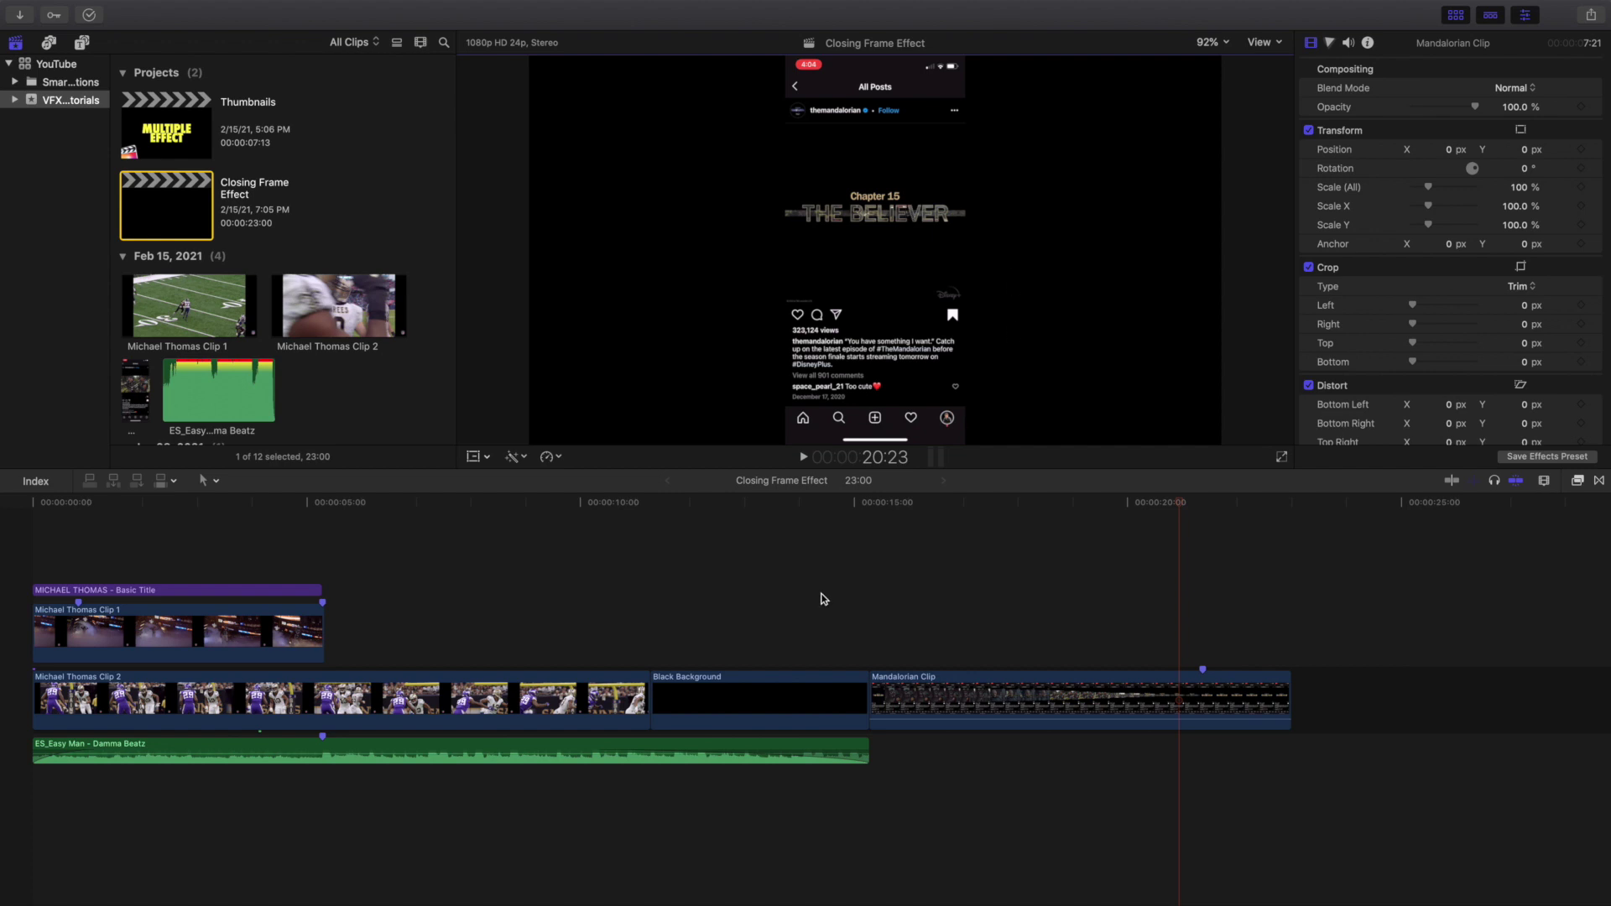
click(4, 578)
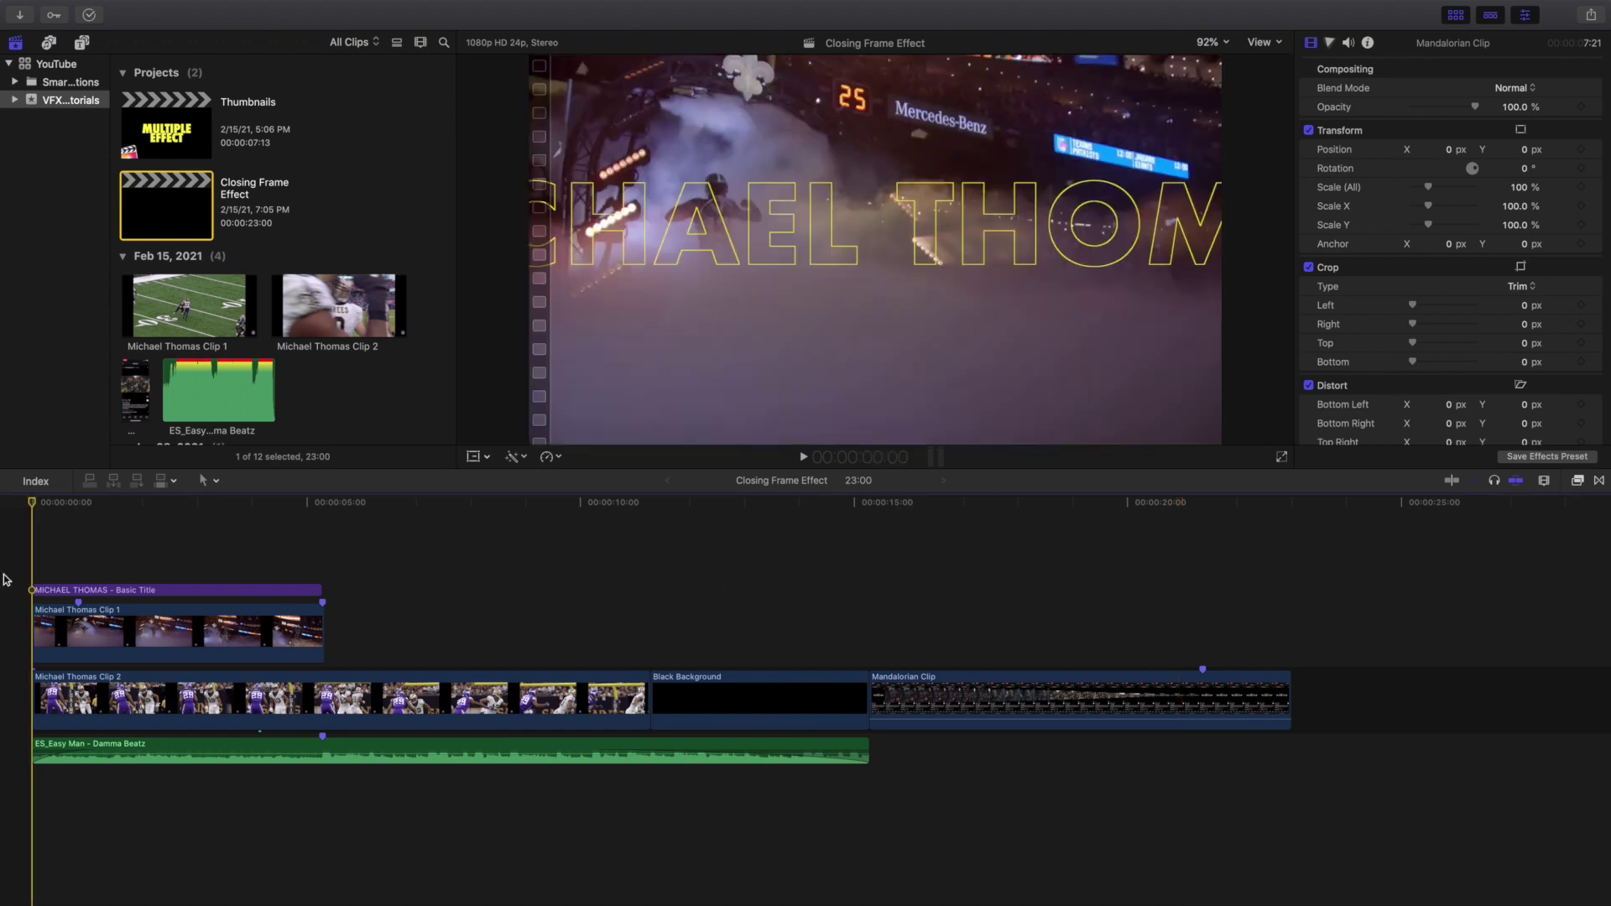
- Replay the MICHAEL THOMAS title and then the Mandalorian Clip
key(space)
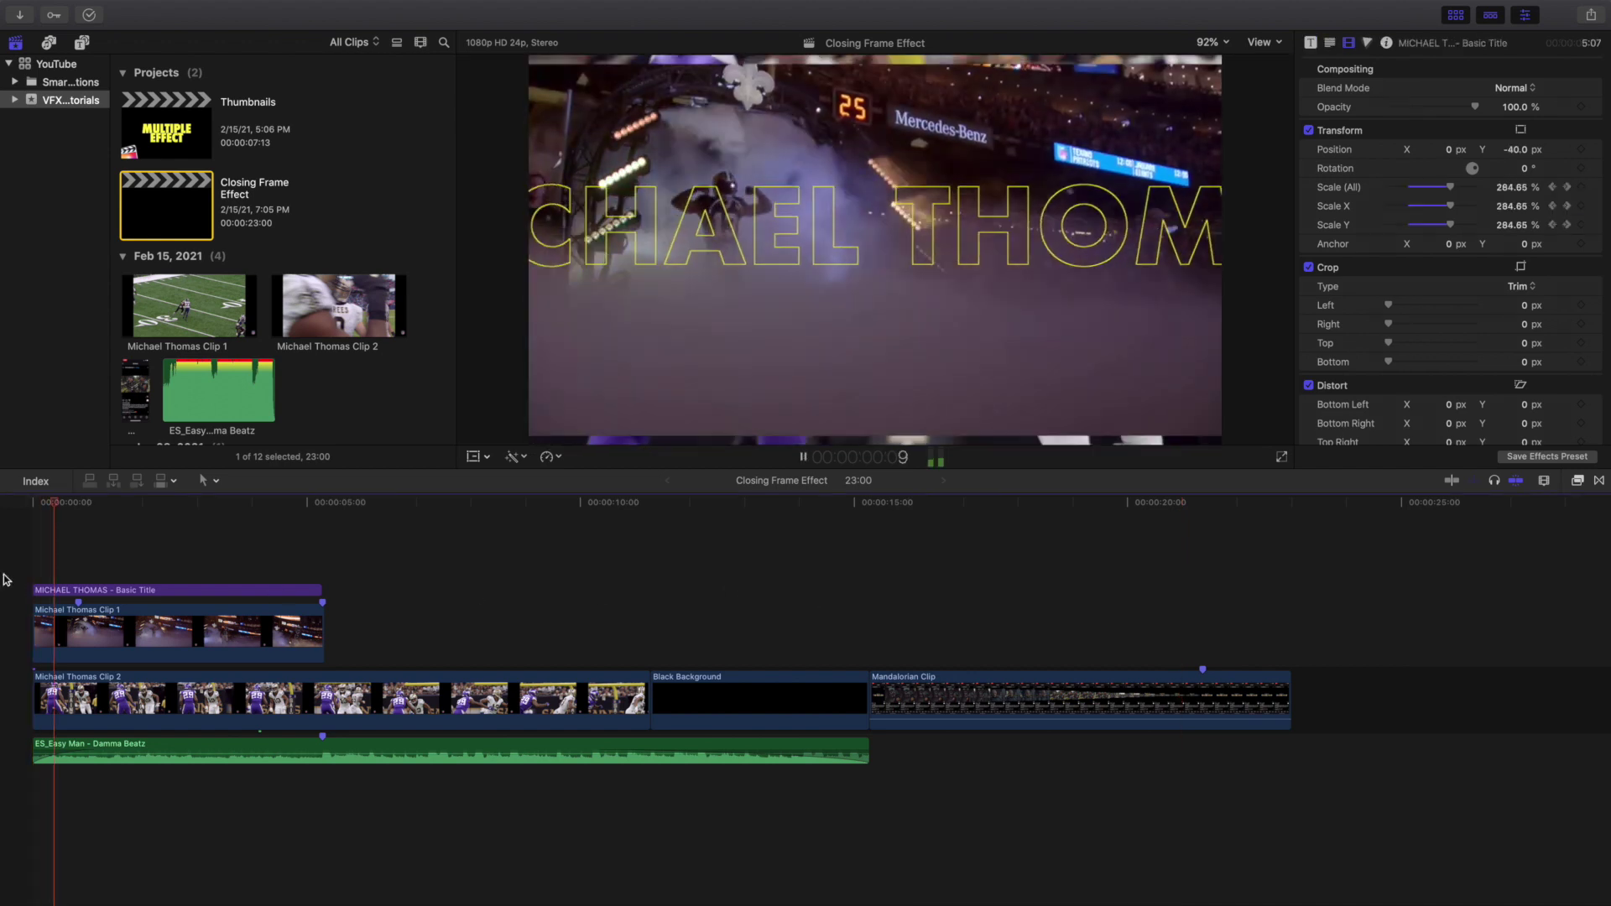
key(space)
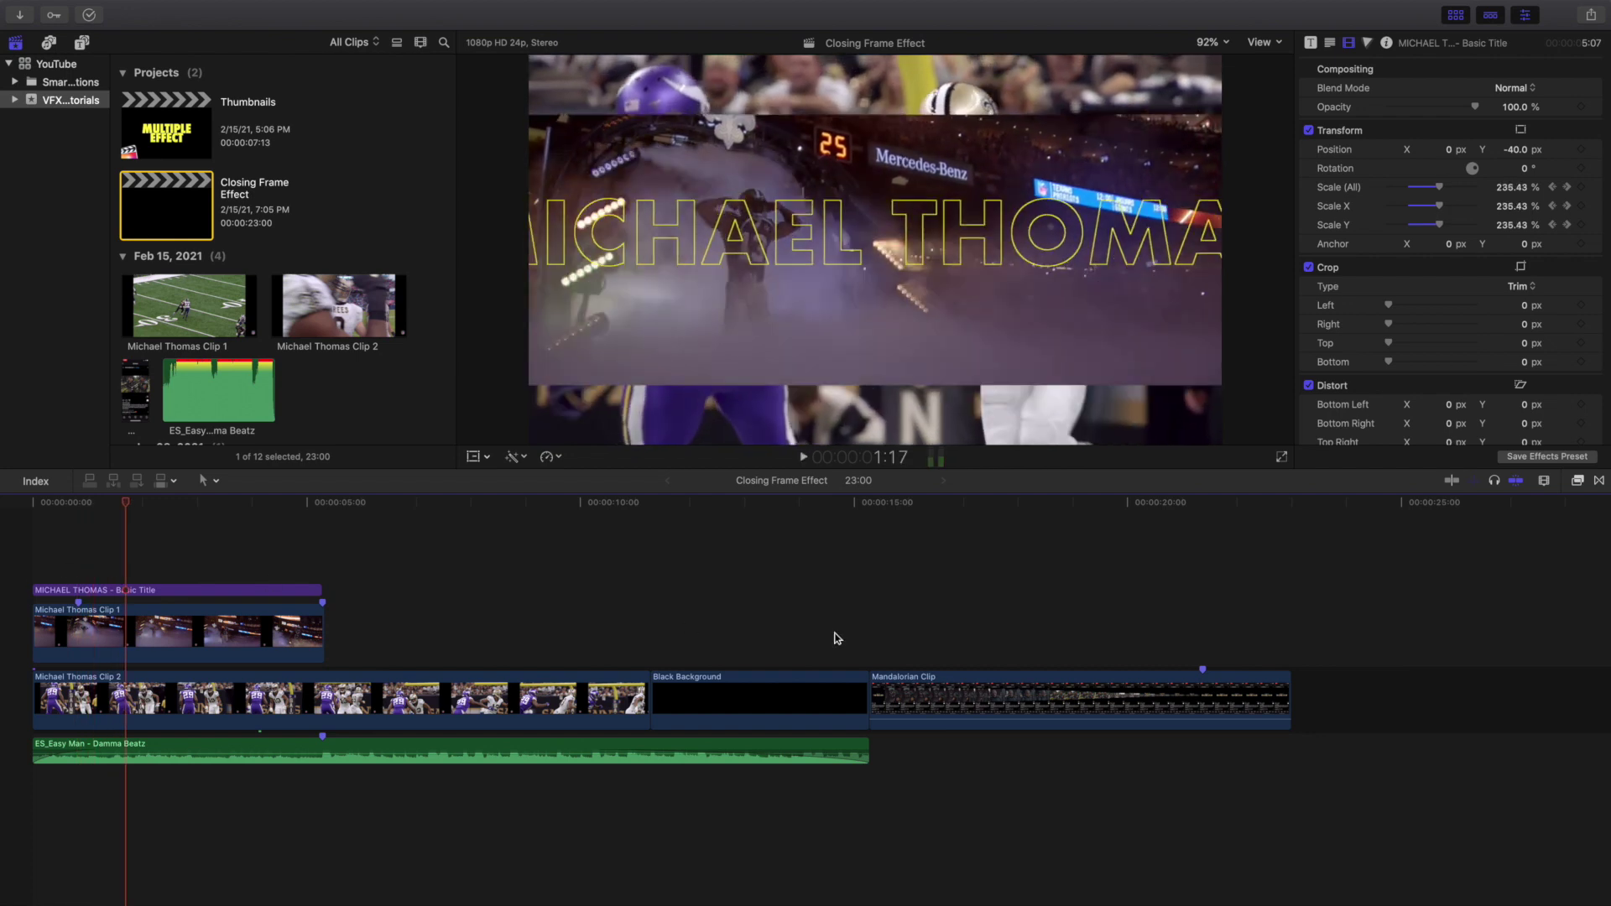
click(870, 632)
key(space)
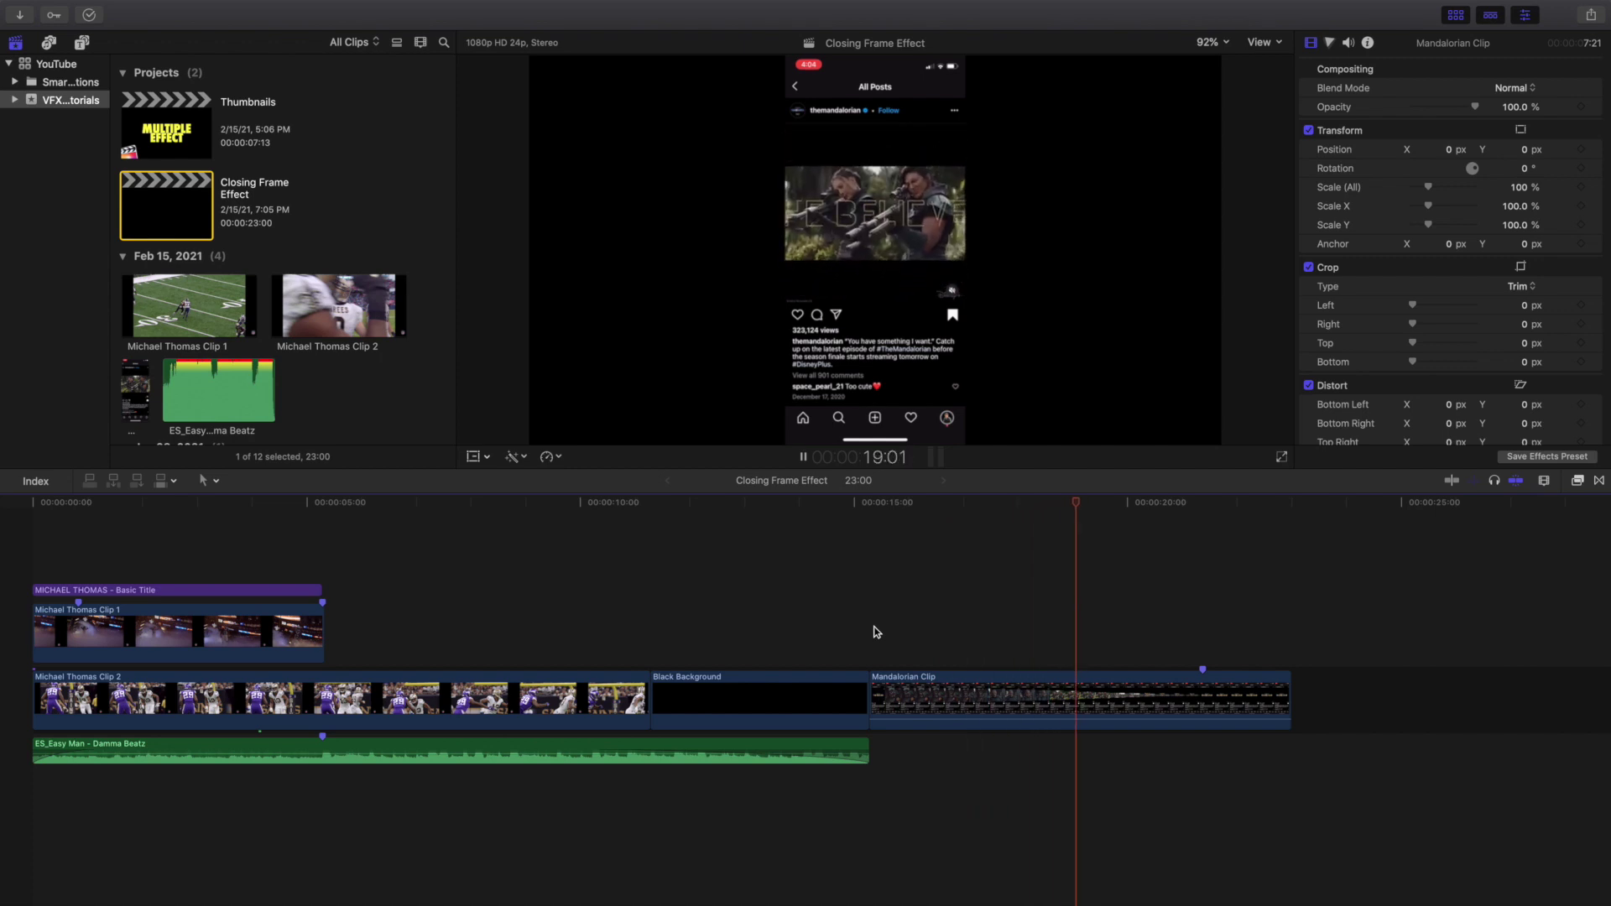
key(space)
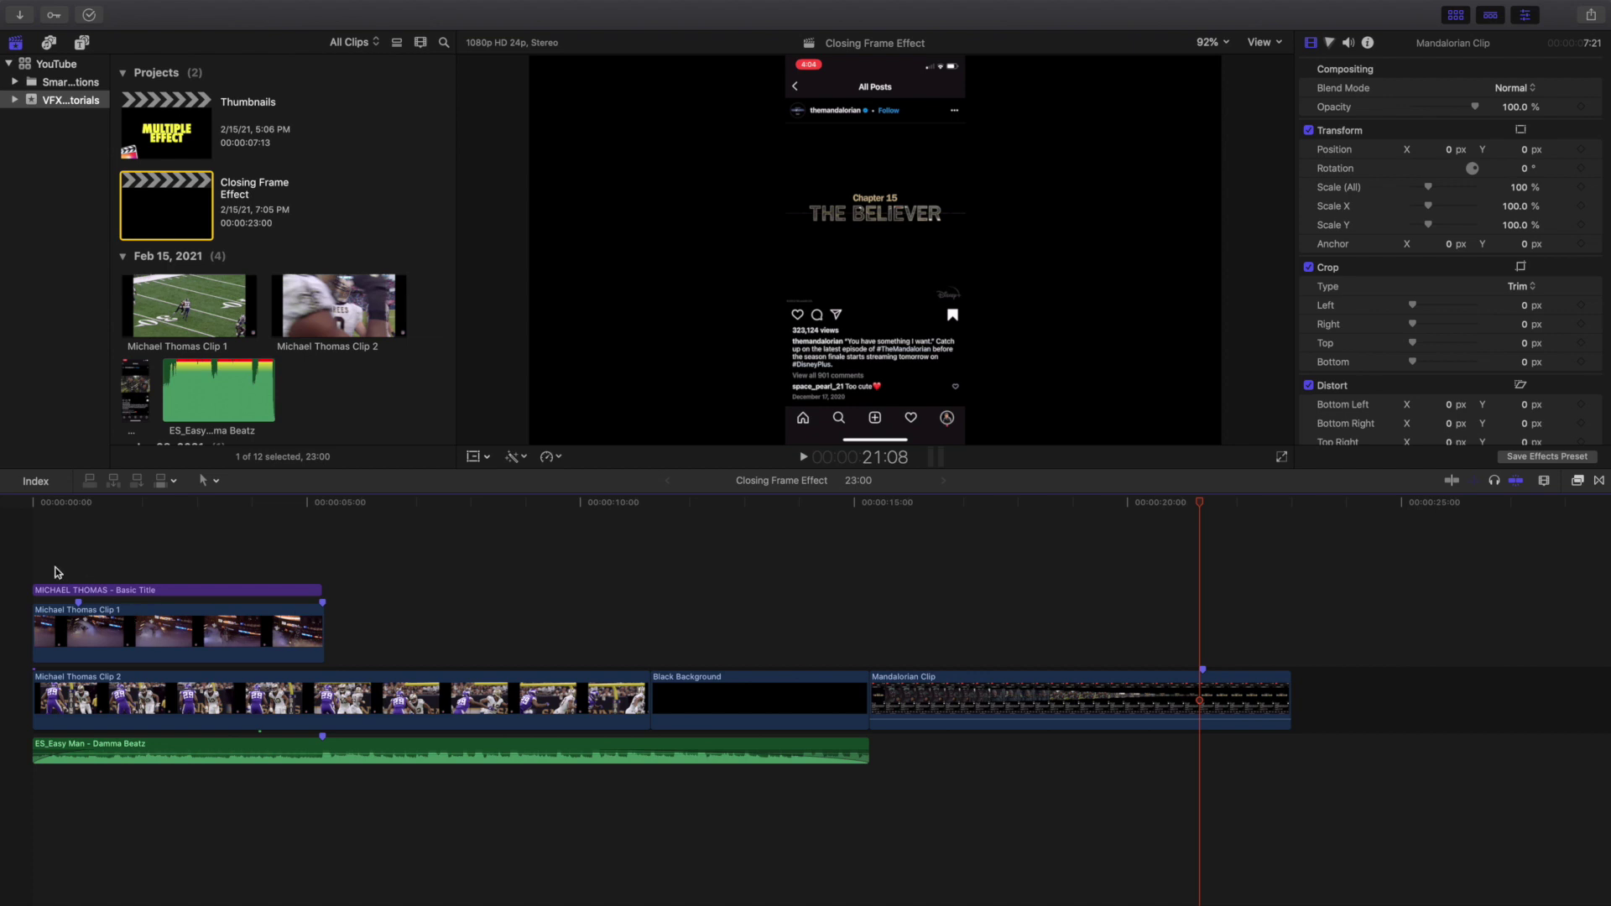
- Replay the whole closing-frame effect from the timeline start and bring up the File menu
key(Home)
key(space)
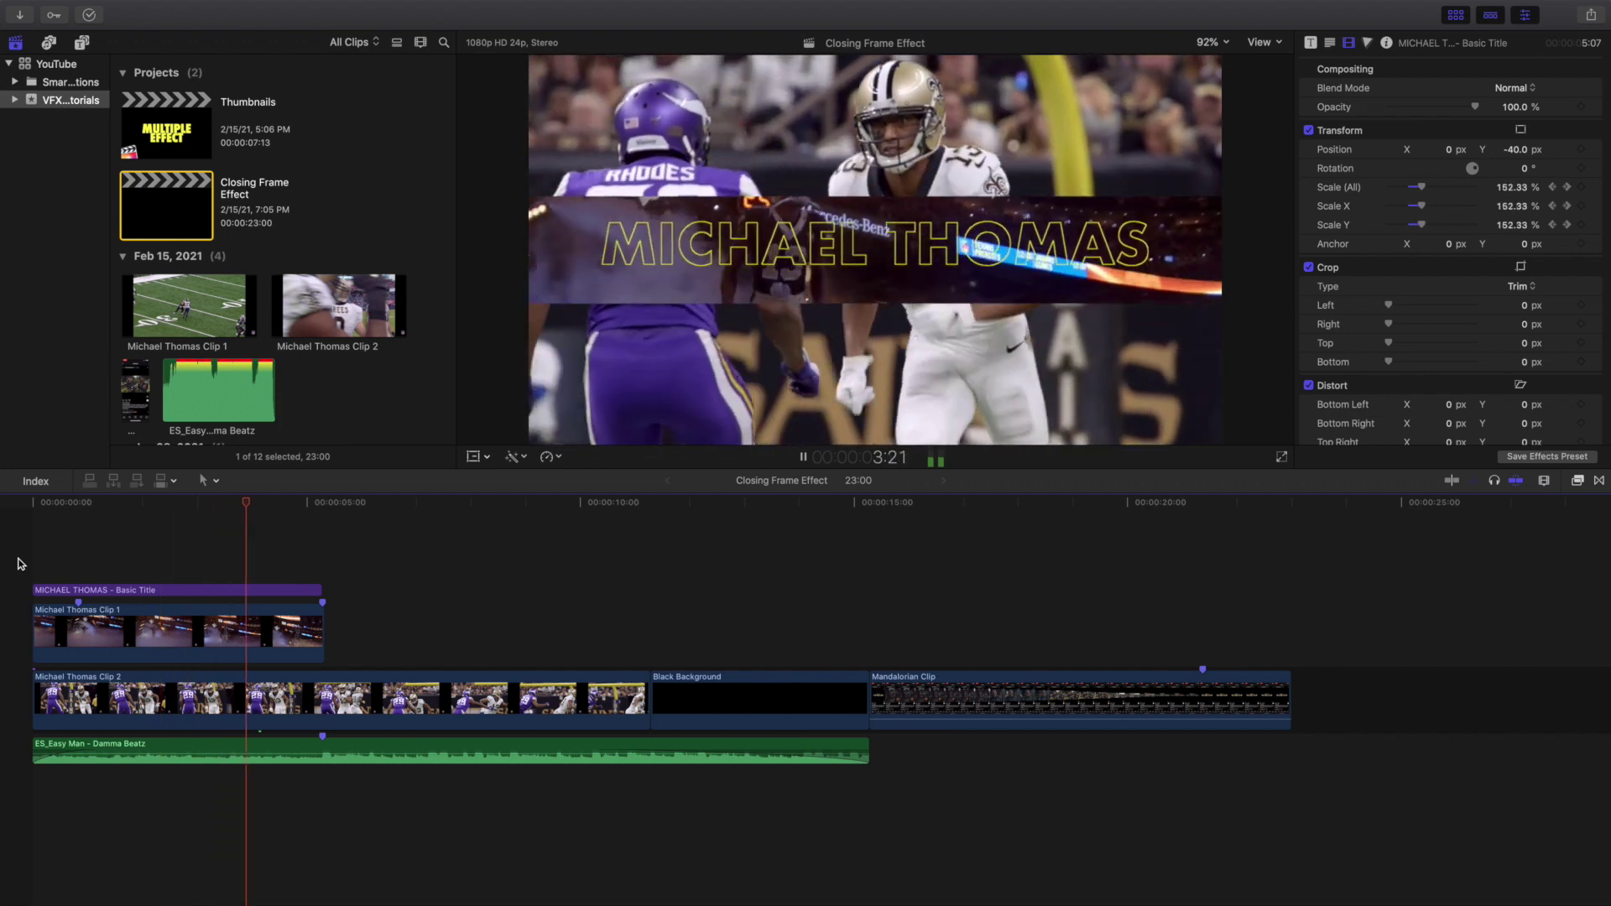
key(space)
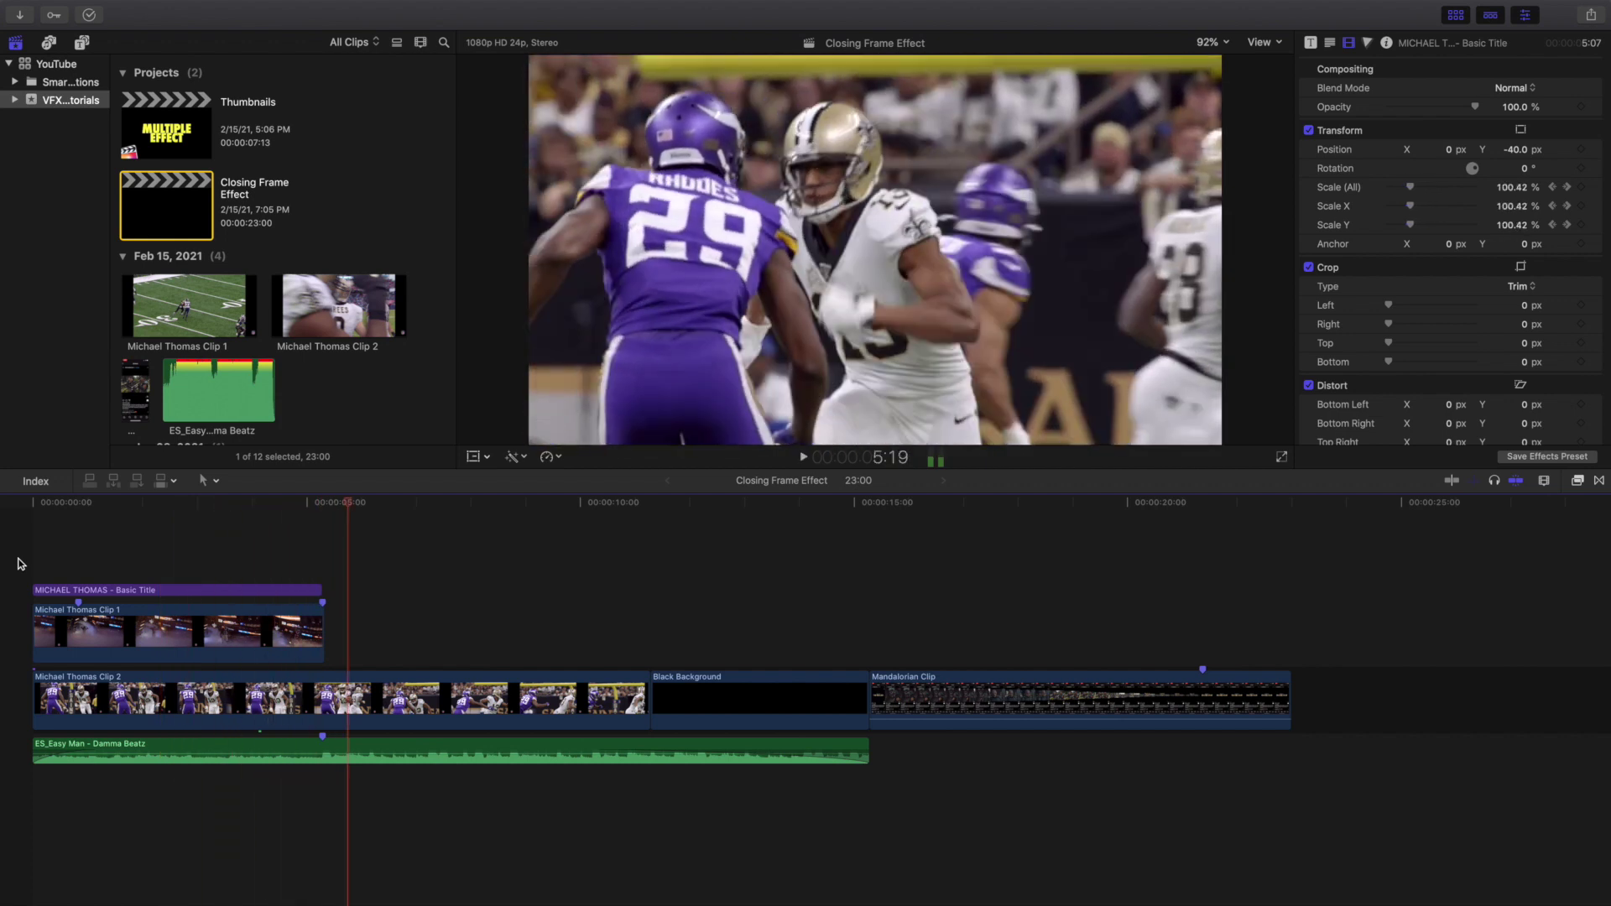
key(Home)
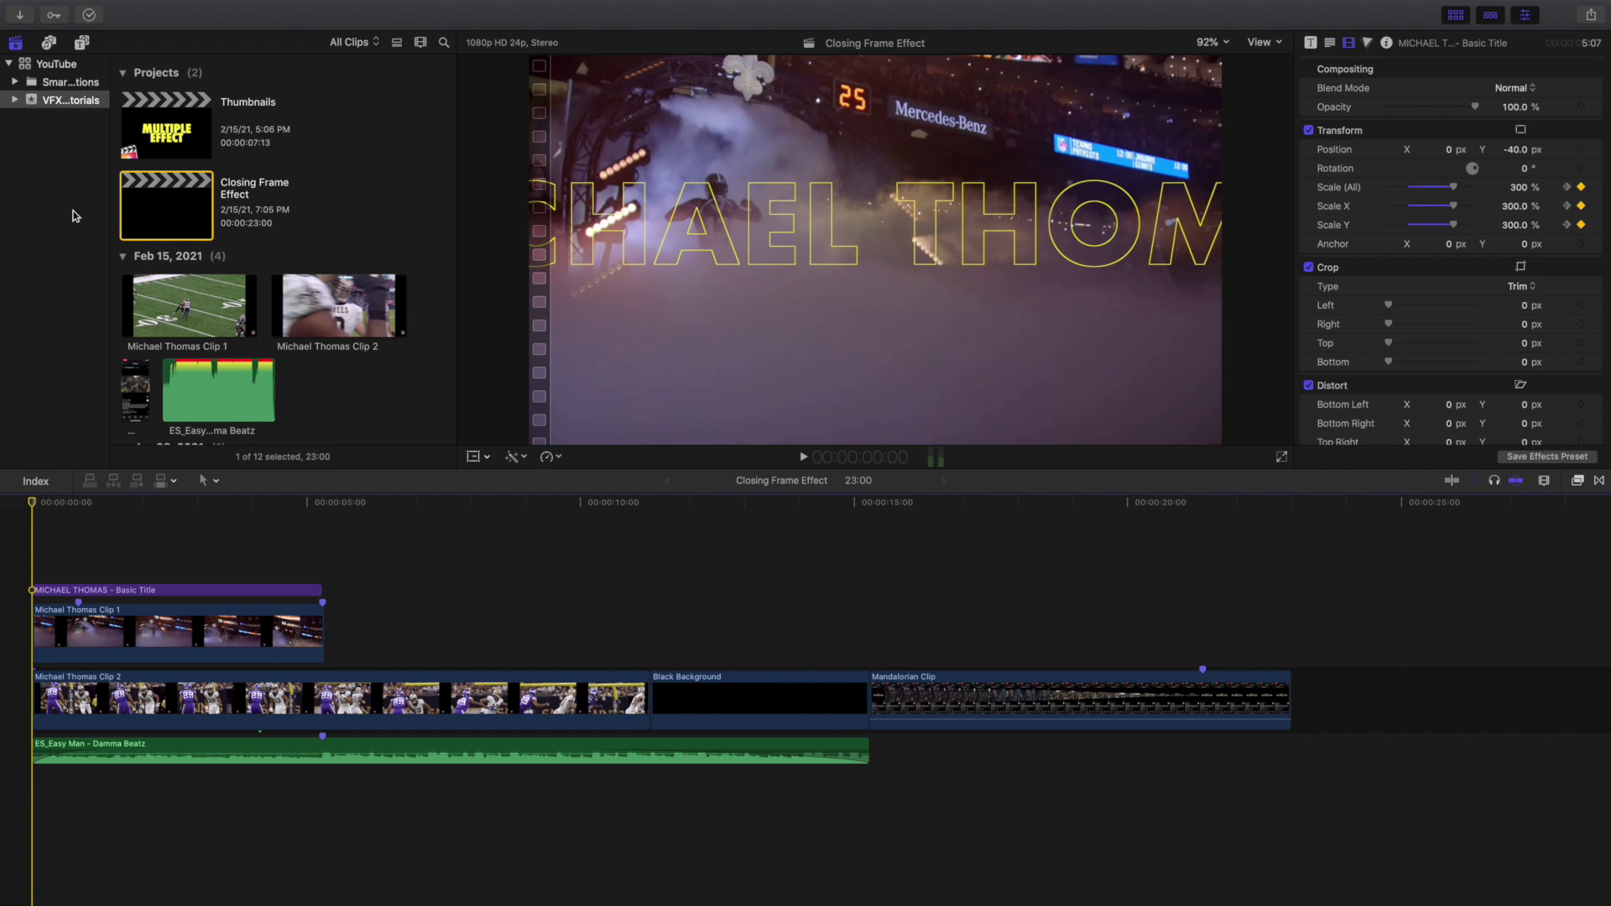
click(149, 6)
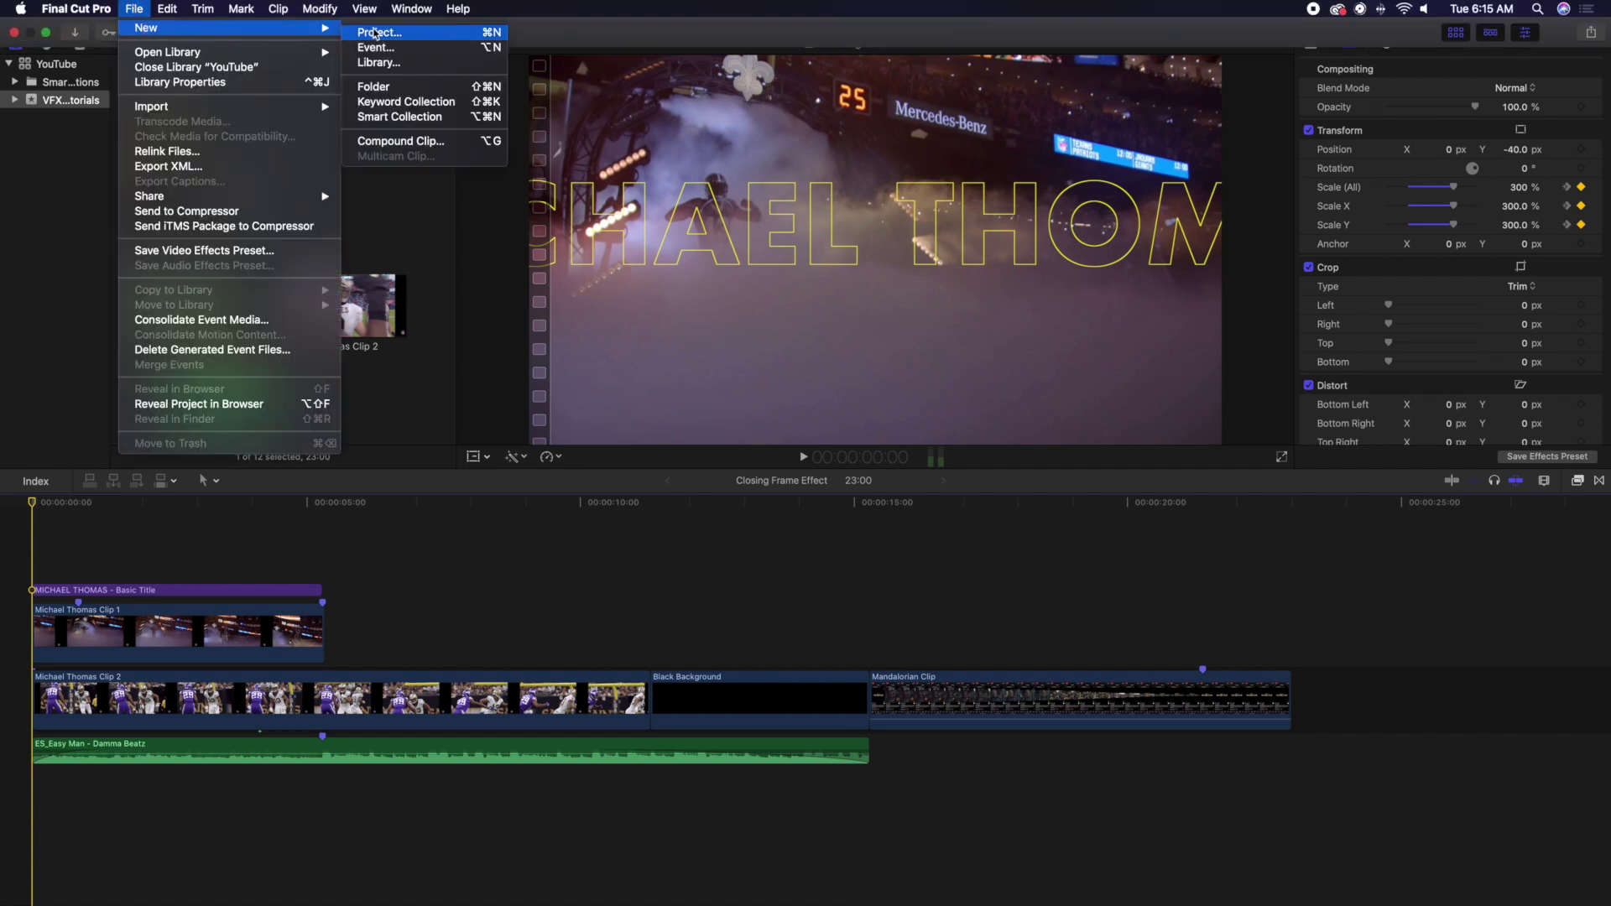
- Create a new project named Example
click(373, 32)
text(Example)
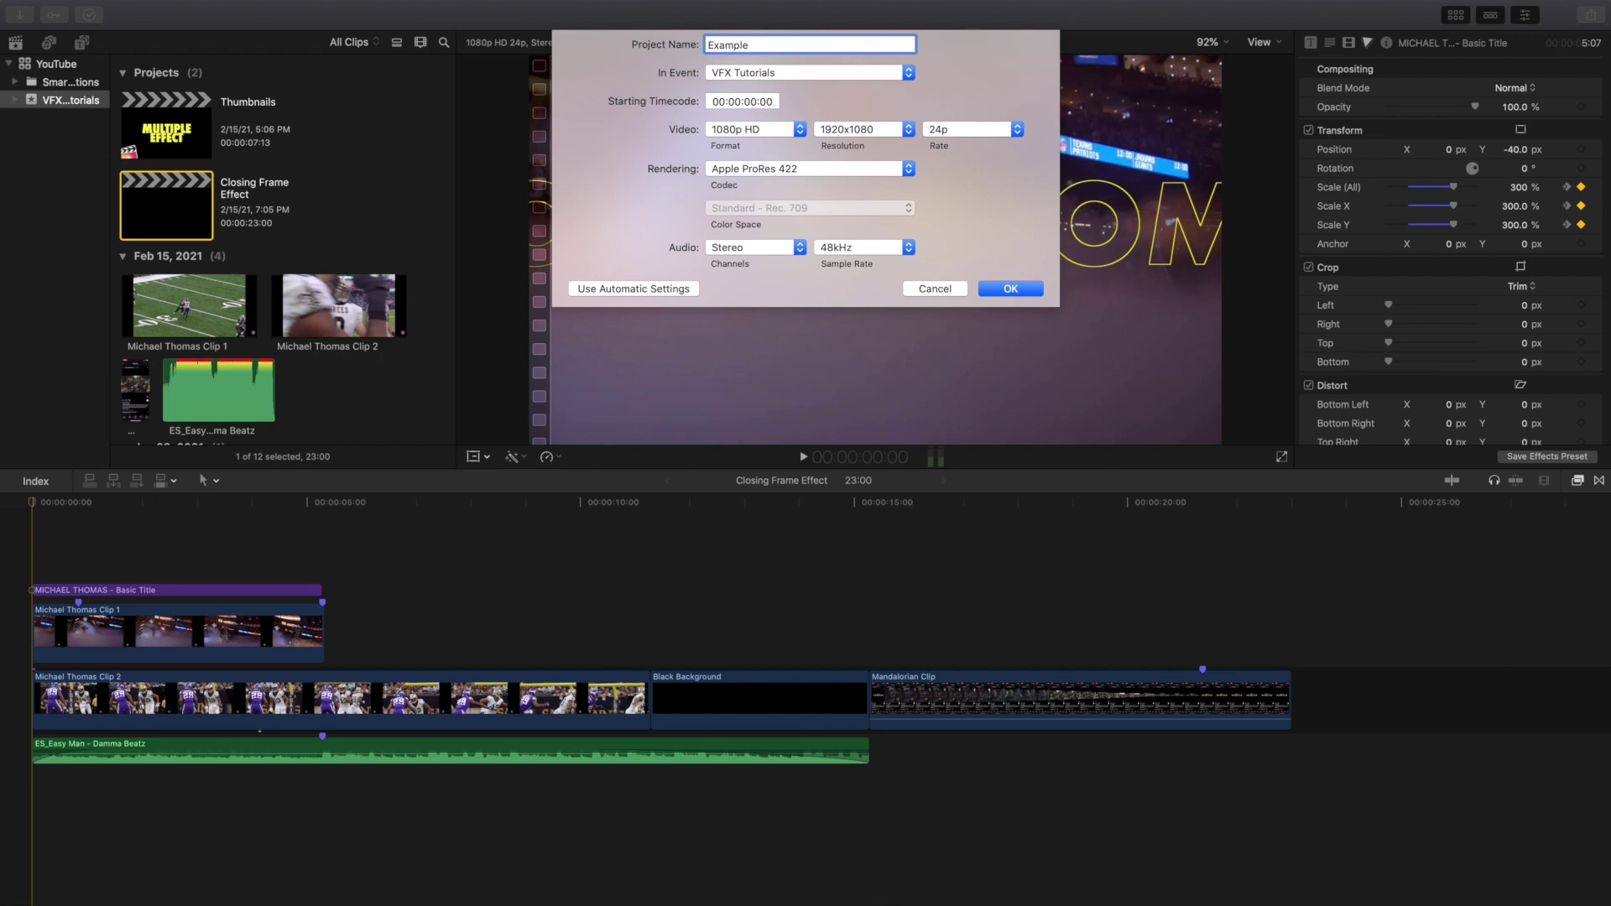
key(Return)
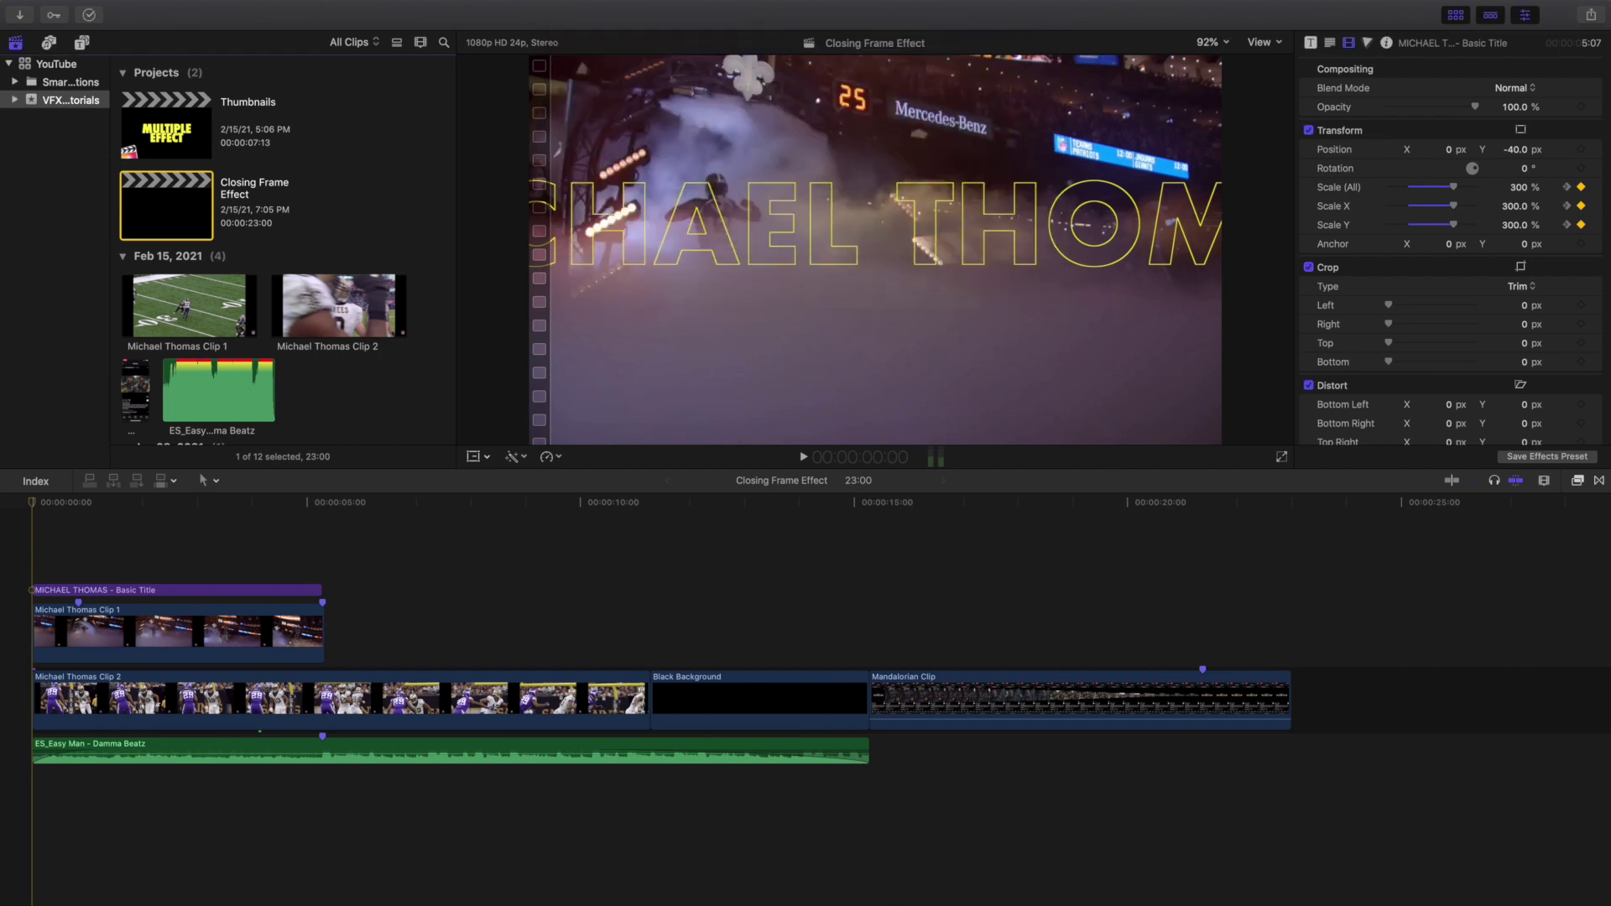
- Reopen Closing Frame Effect and select Michael Thomas Clips 1 and 2
double_click(173, 211)
click(179, 621)
super+click(210, 709)
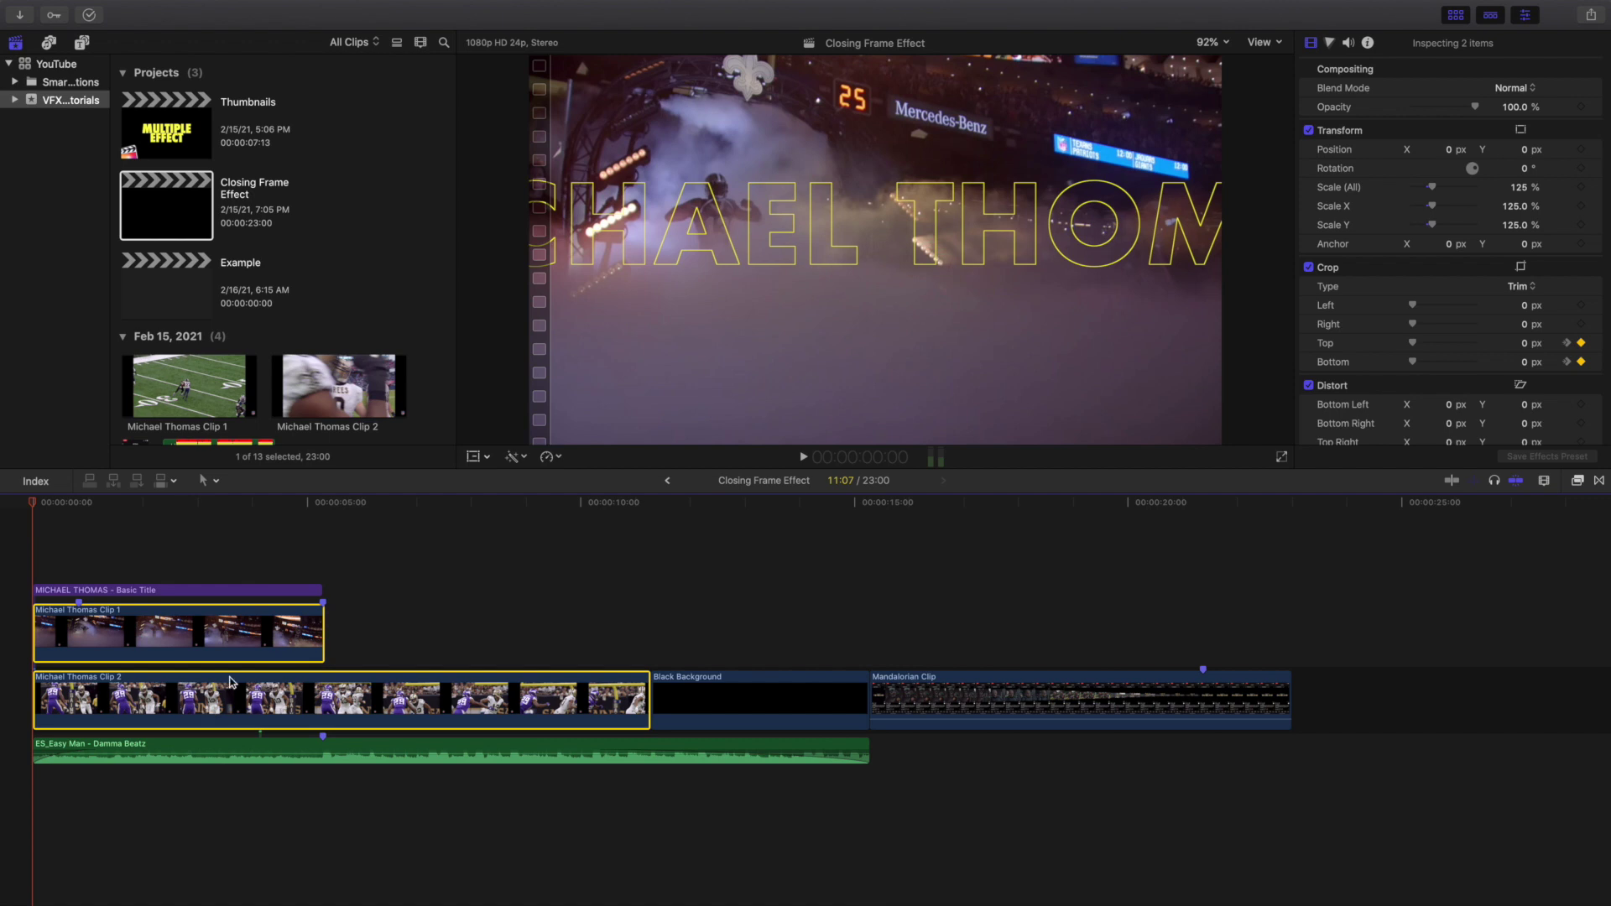
- Paste both Michael Thomas clips into the Example project and zoom the timeline in
click(20, 571)
double_click(165, 290)
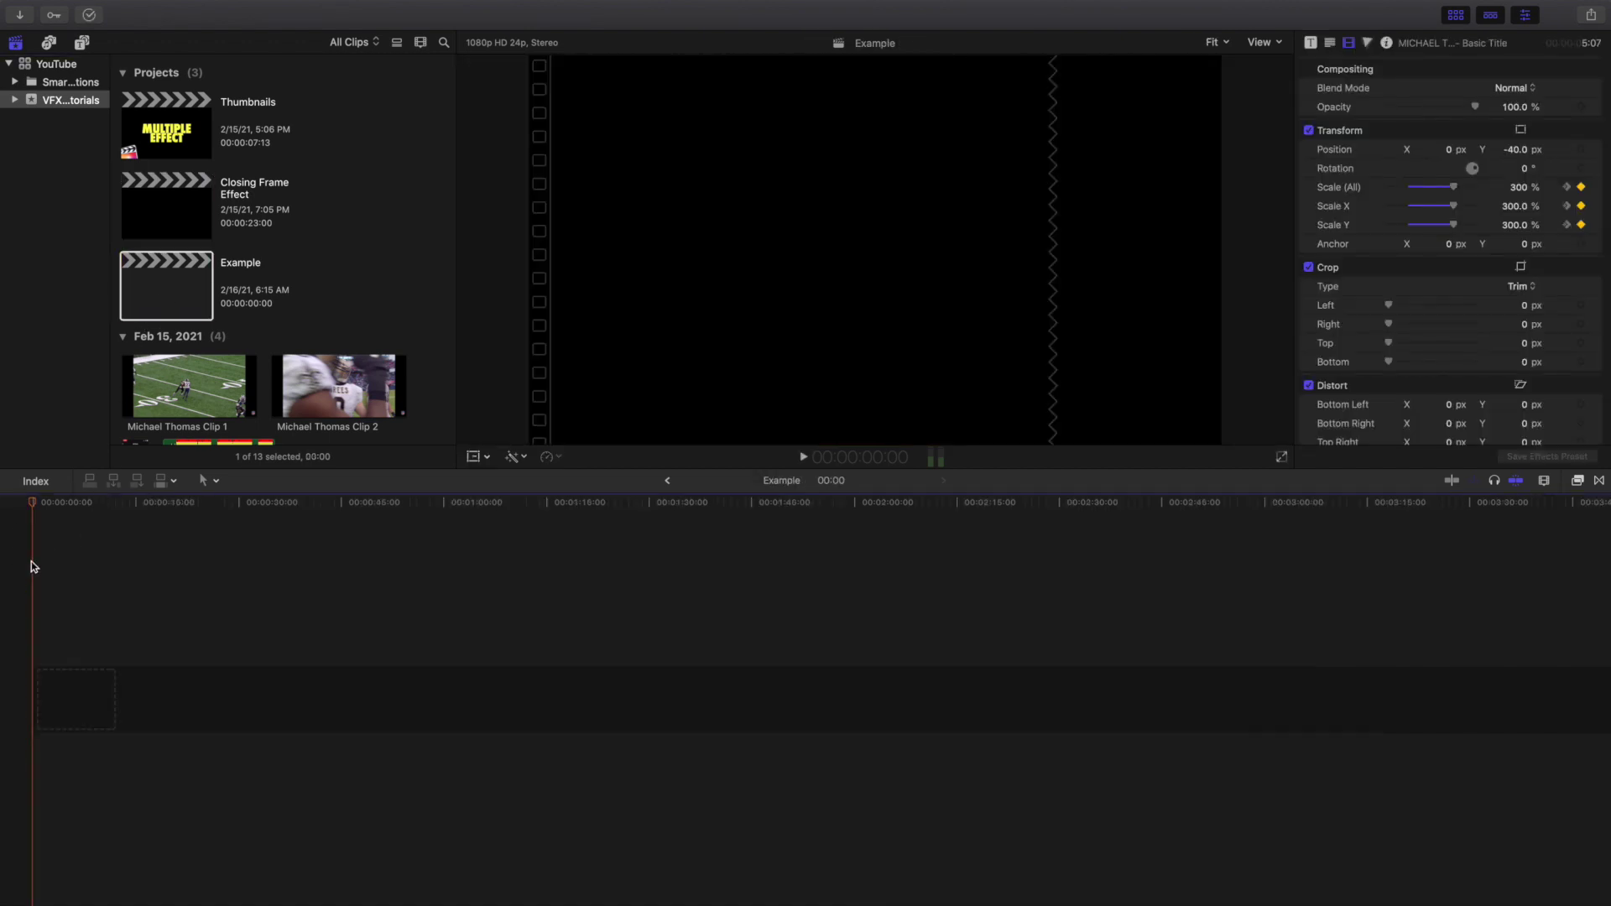
key(super+v)
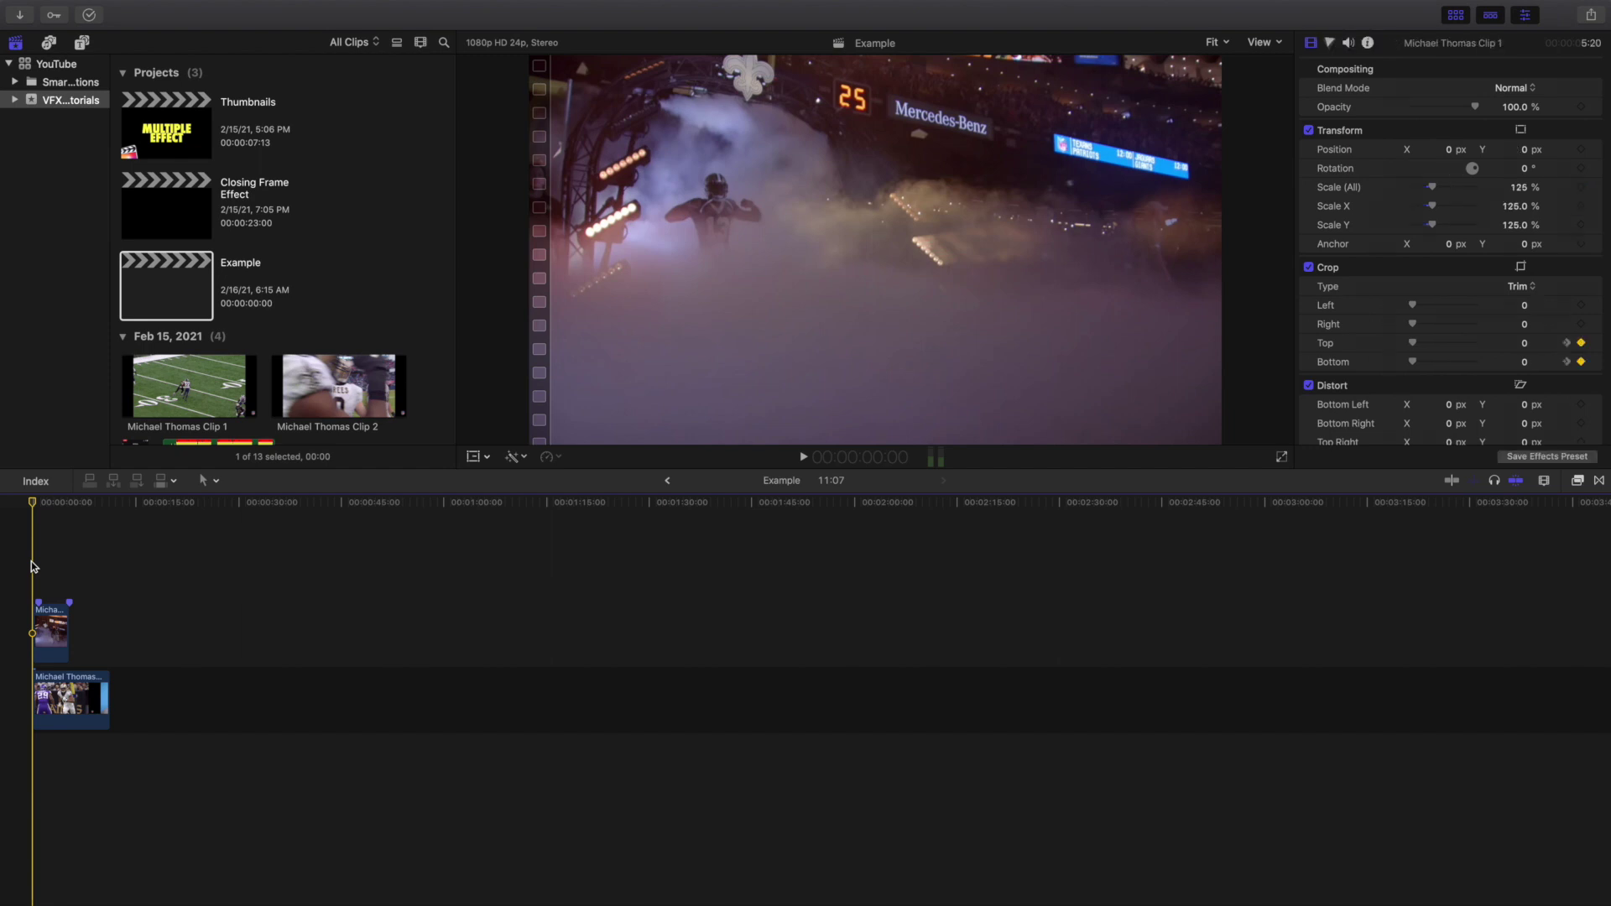
key(super+equal)
key(super+equal)
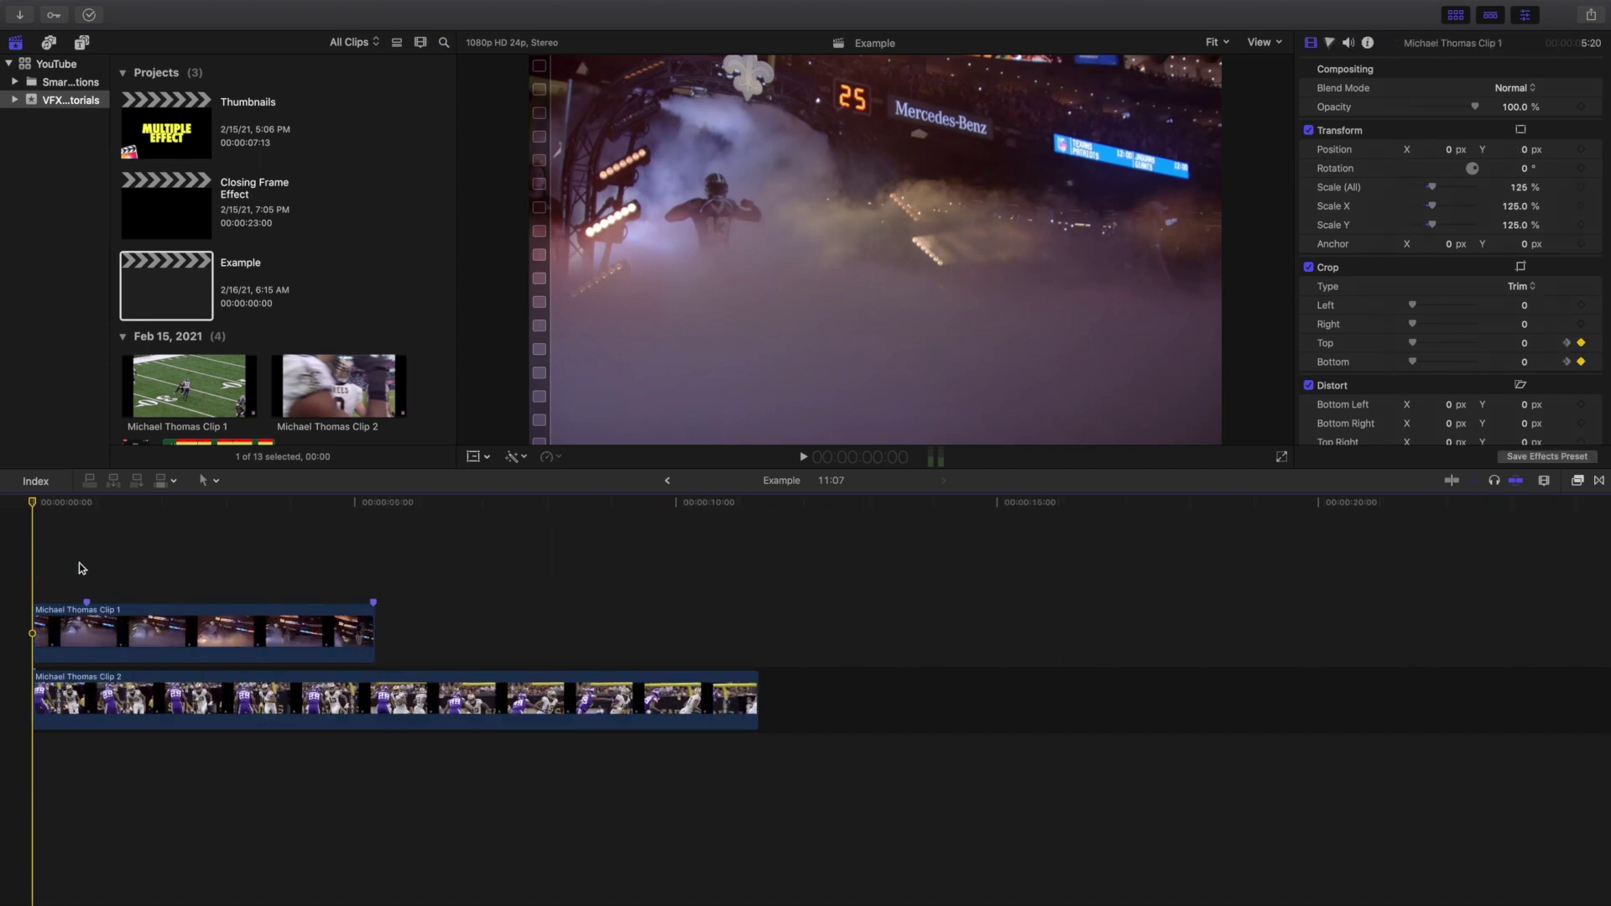
click(82, 568)
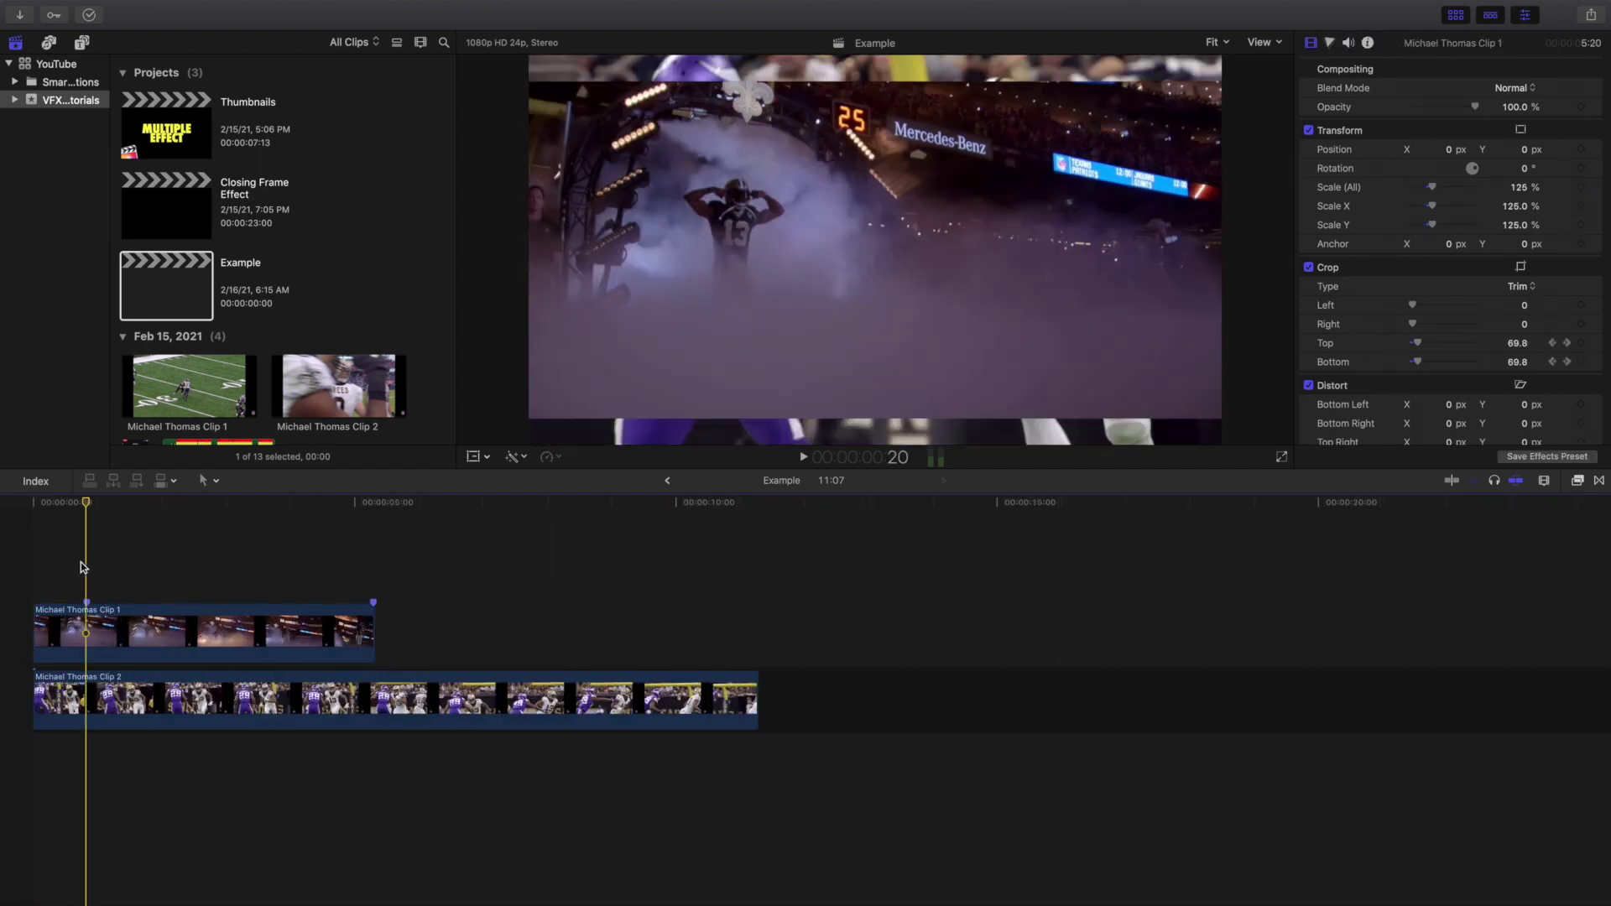
right_click(86, 603)
click(130, 719)
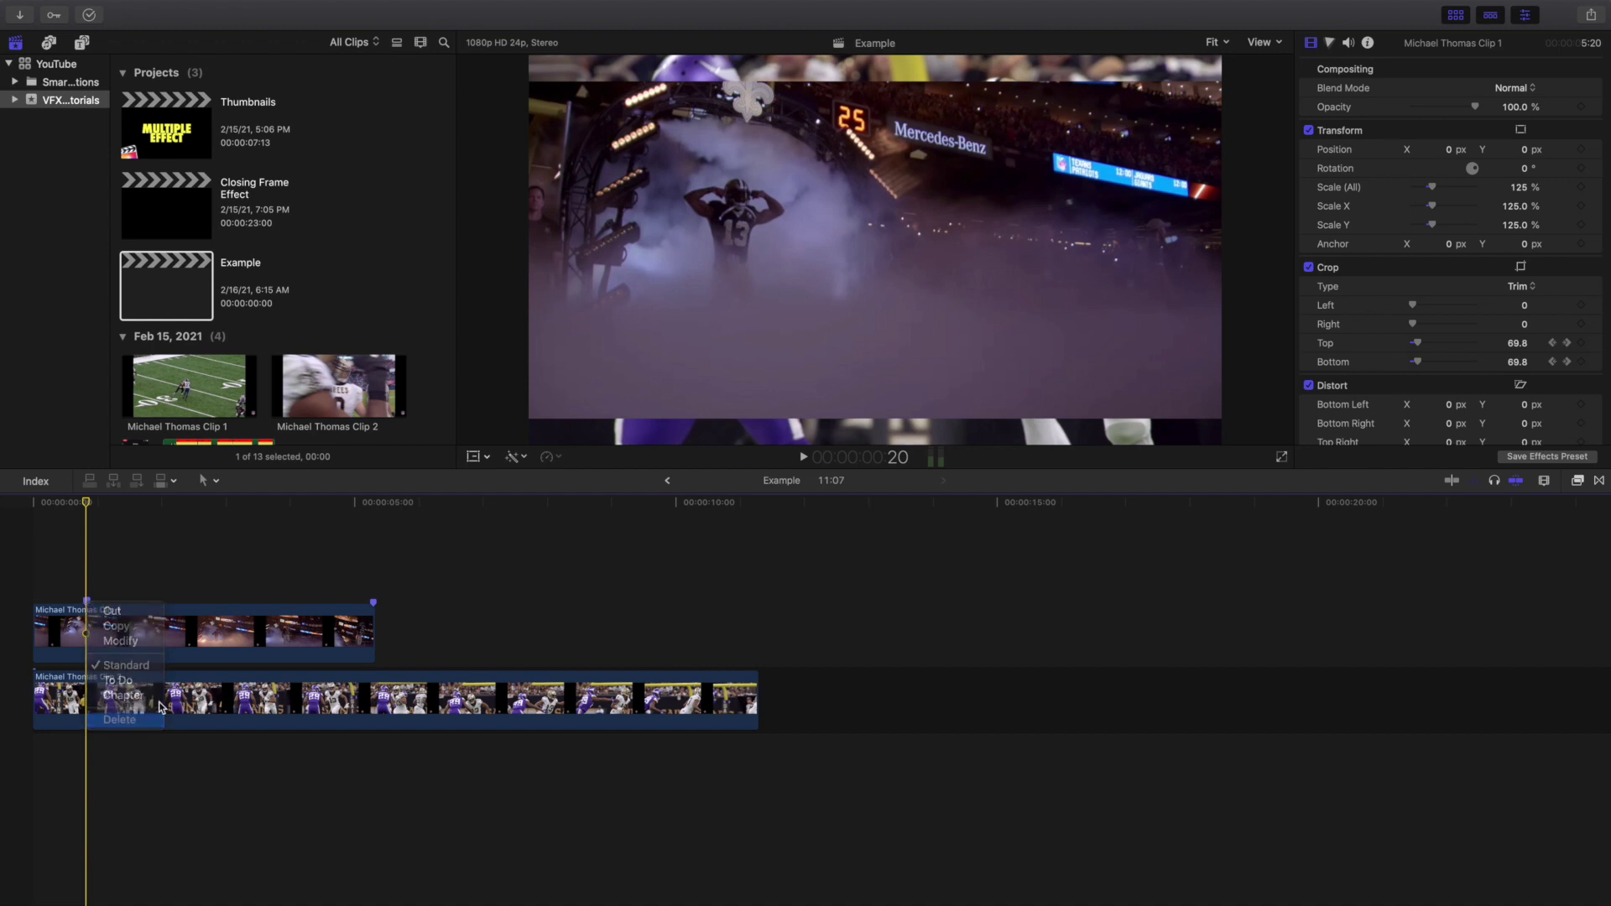
click(20, 593)
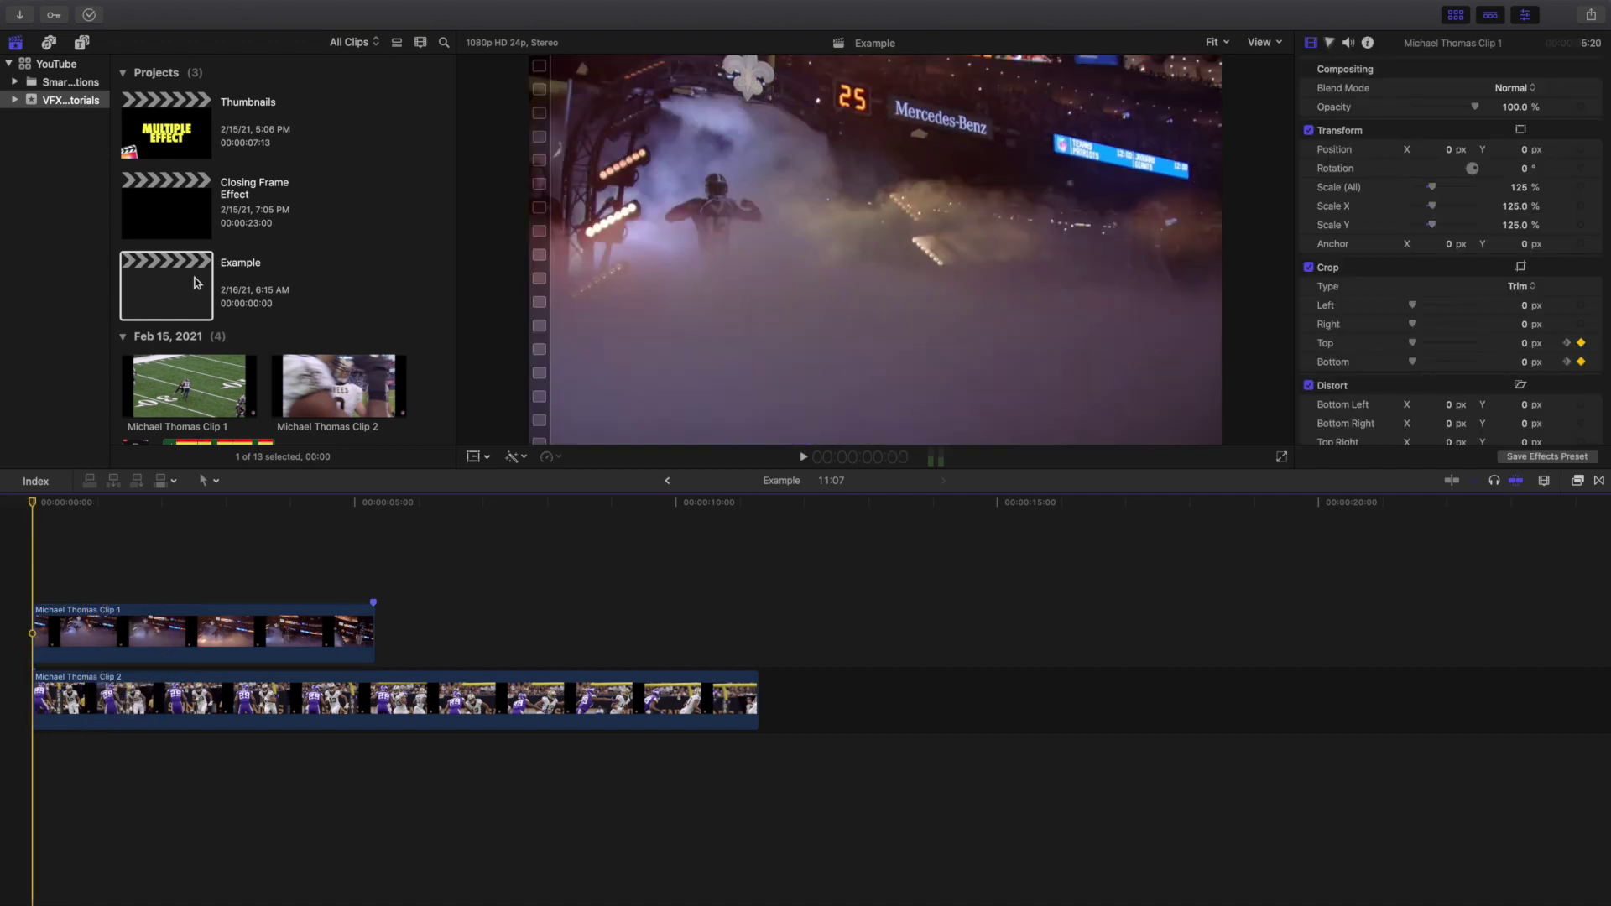
click(53, 626)
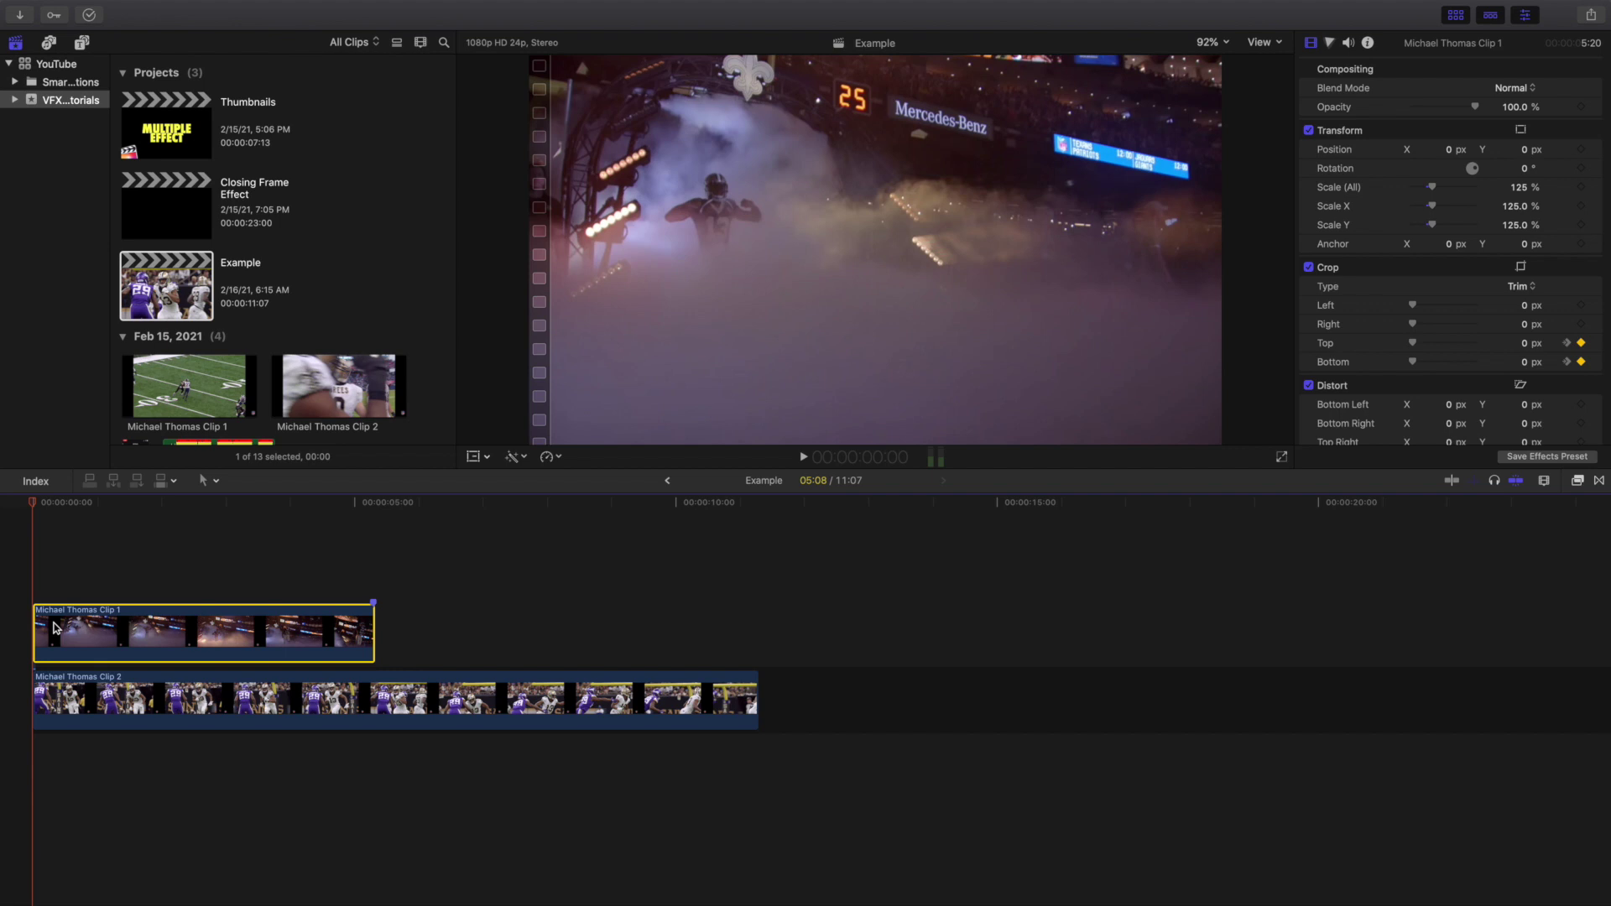
key(v)
click(26, 585)
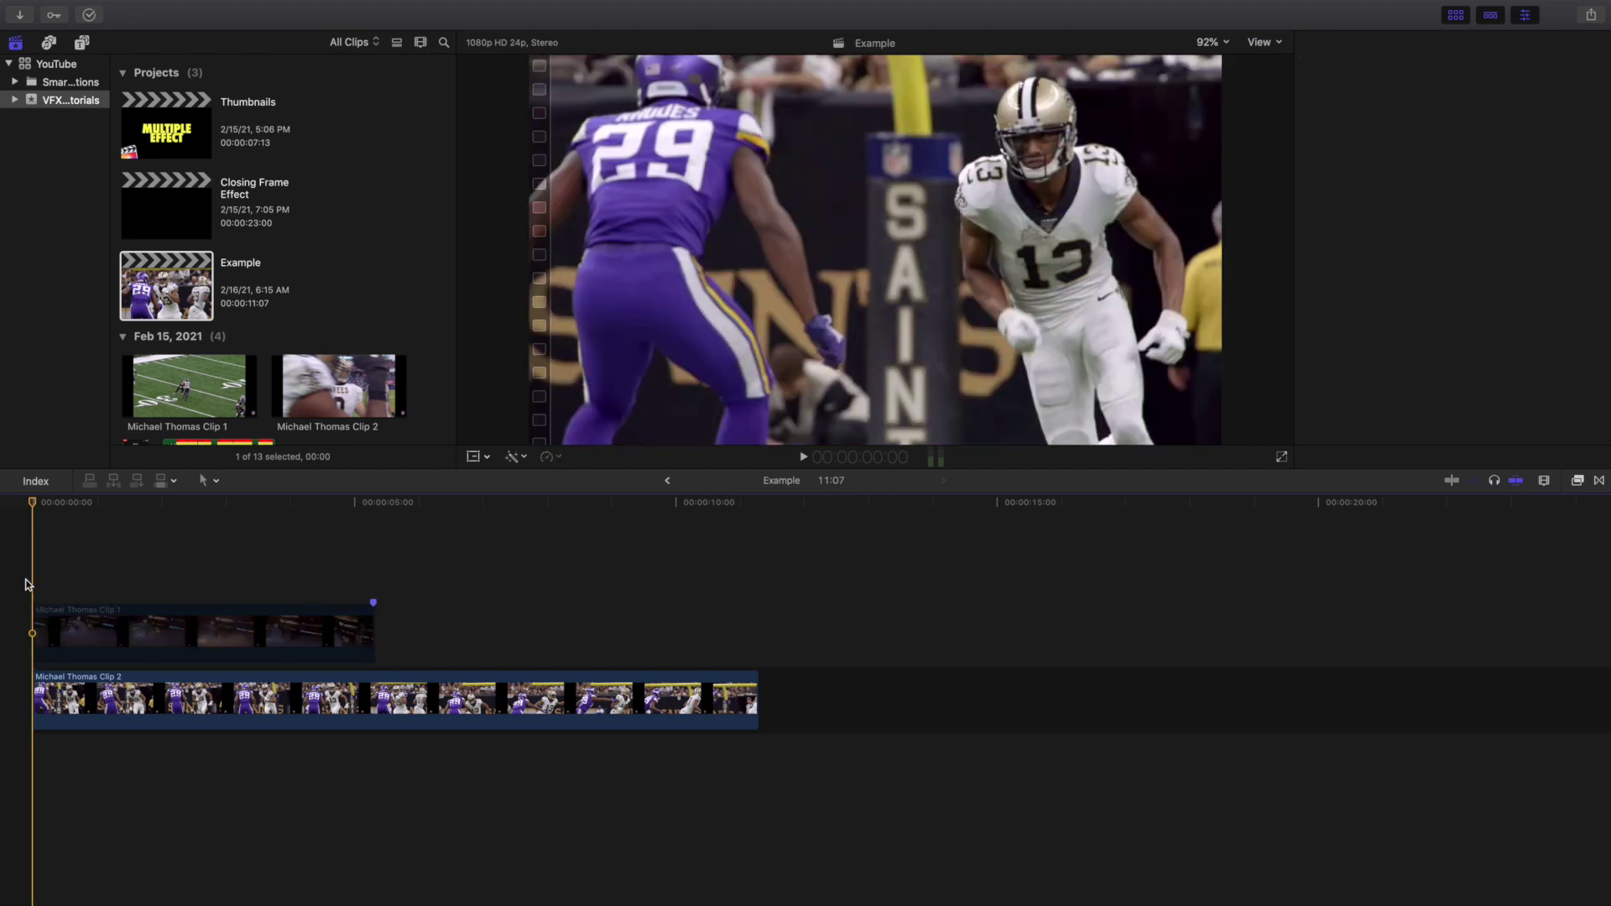
key(space)
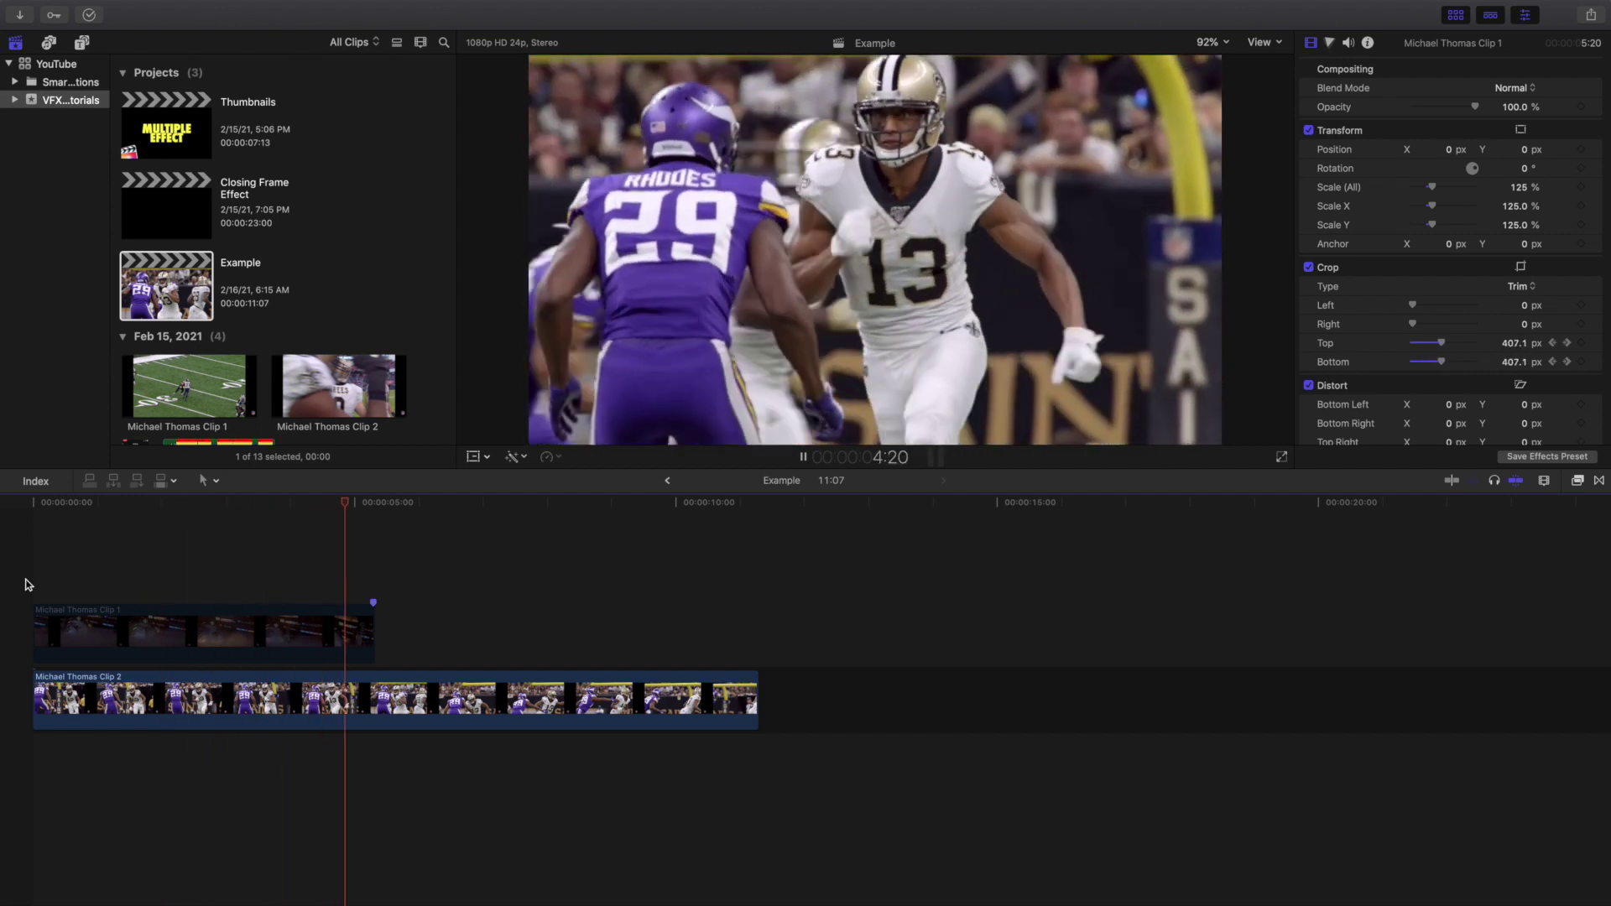
key(space)
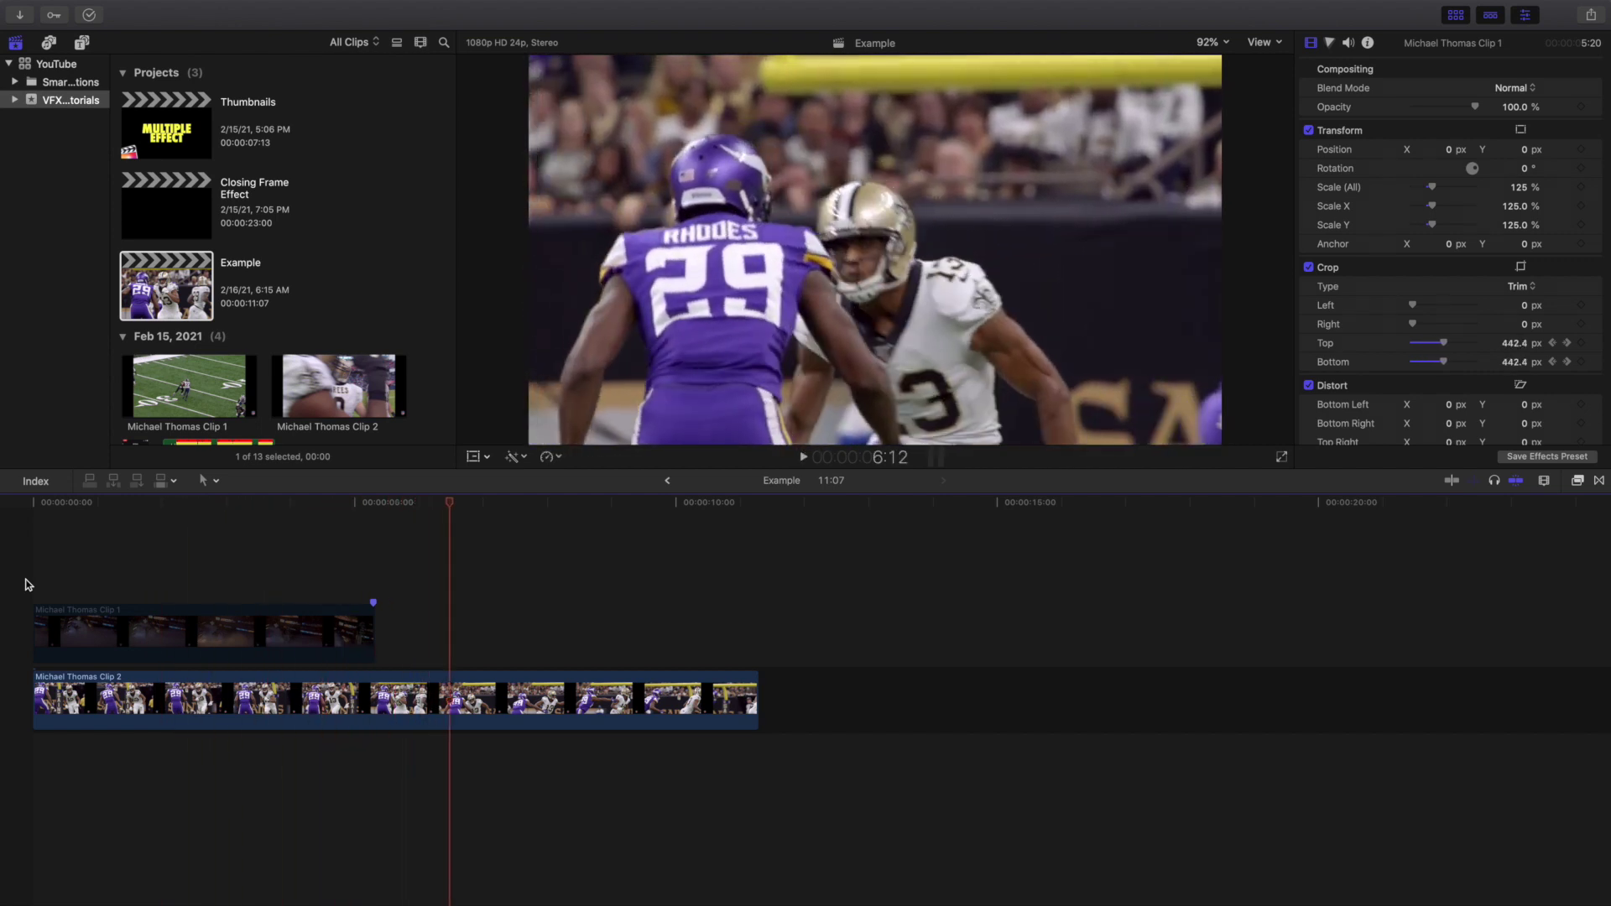
click(28, 584)
click(76, 630)
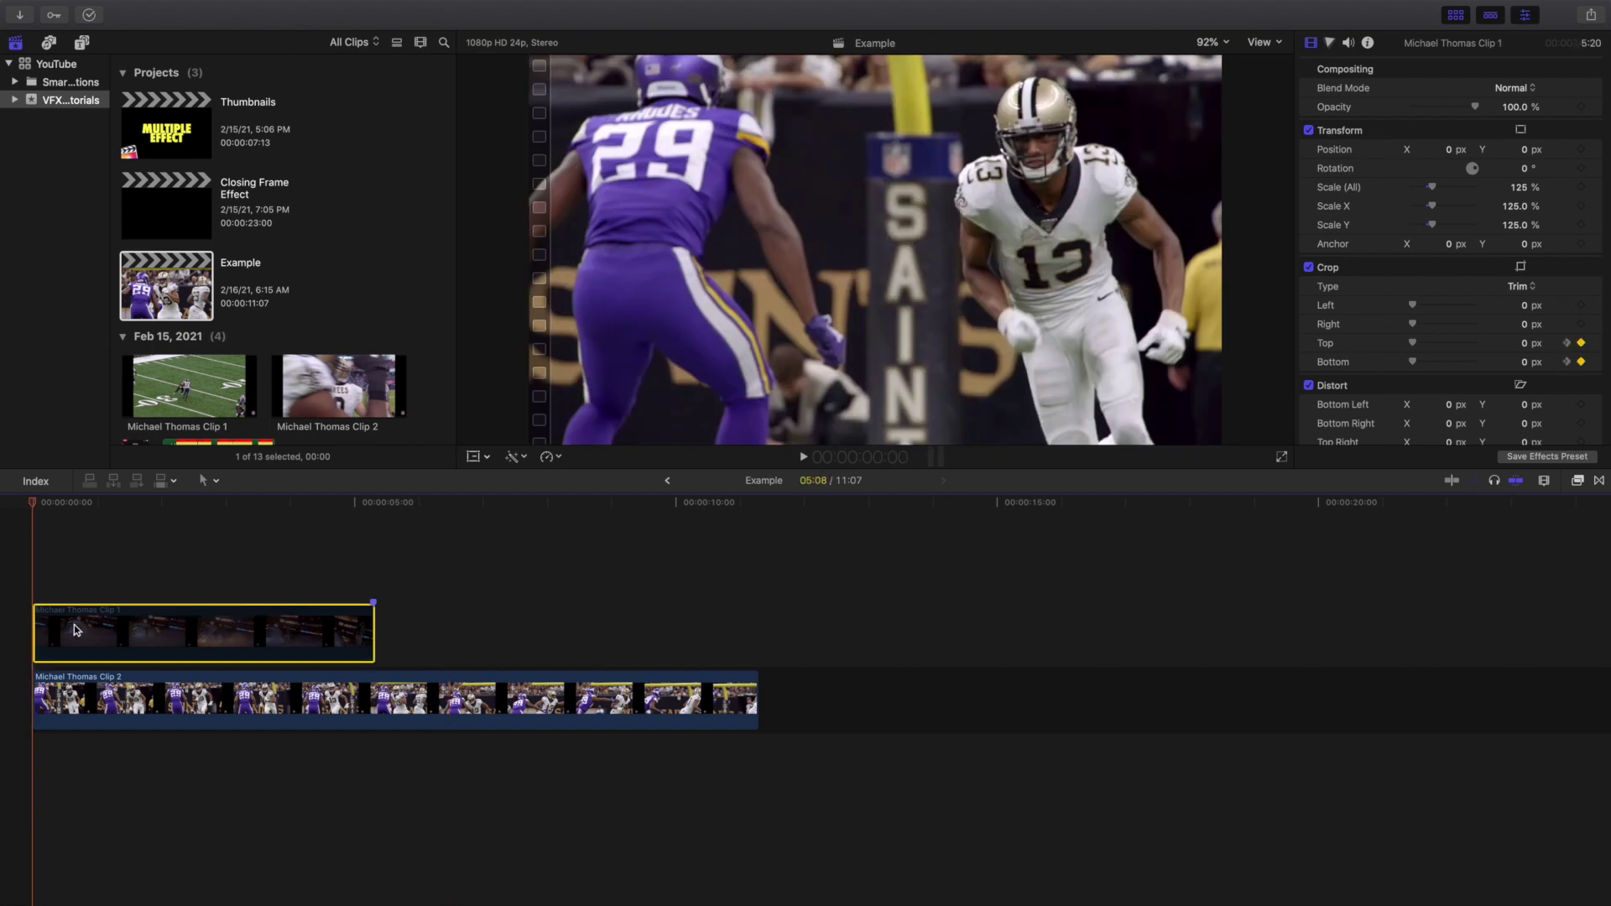
key(v)
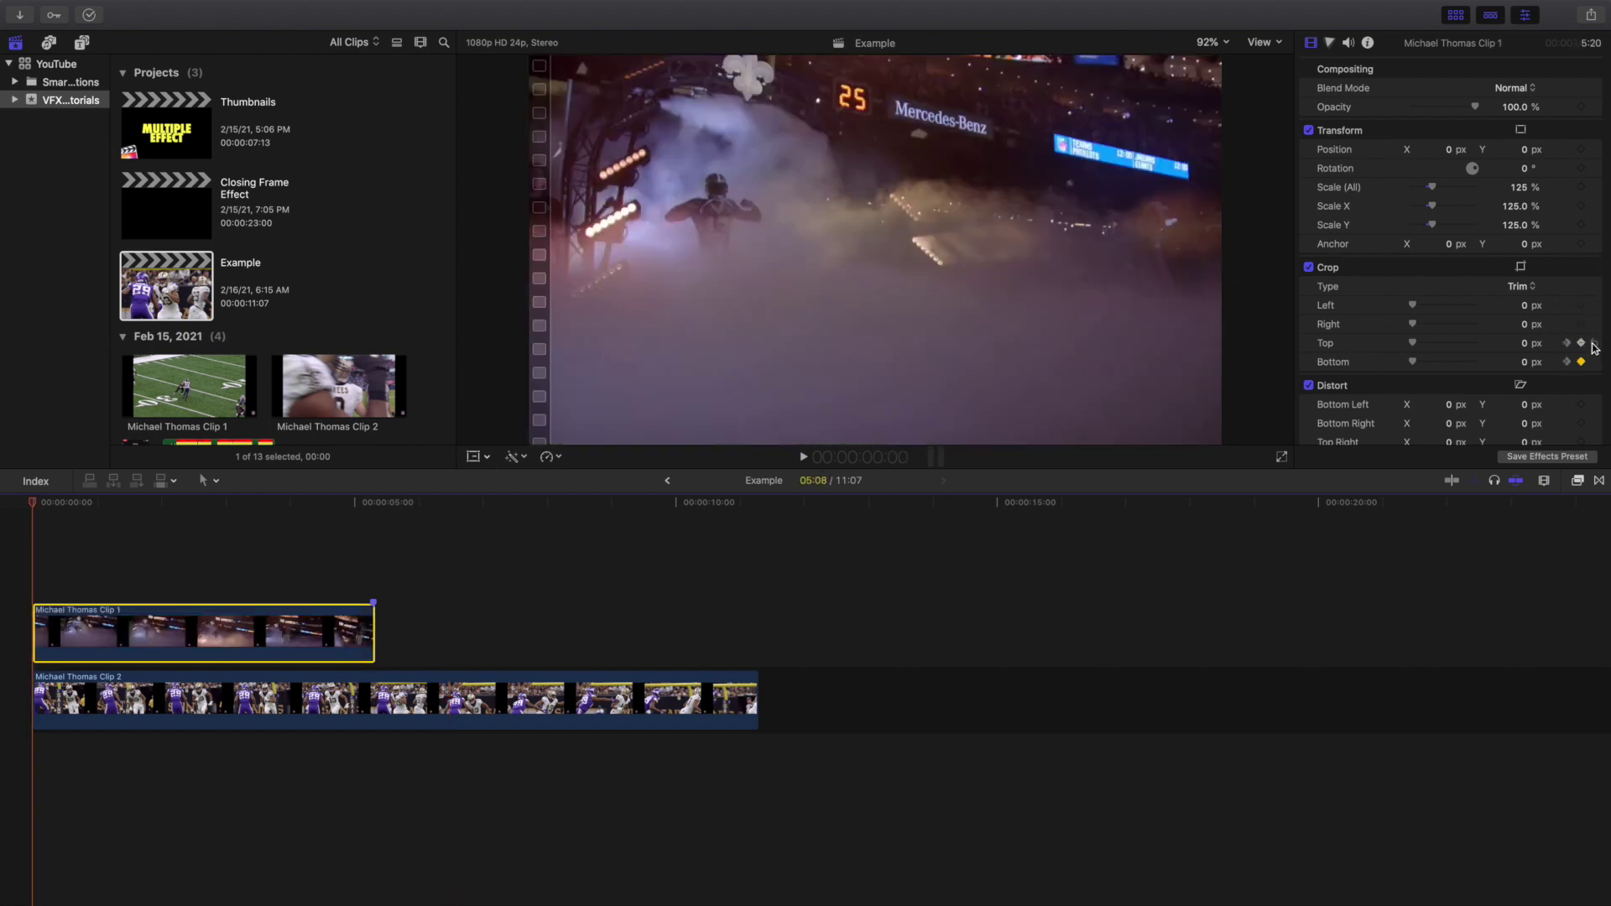
click(24, 554)
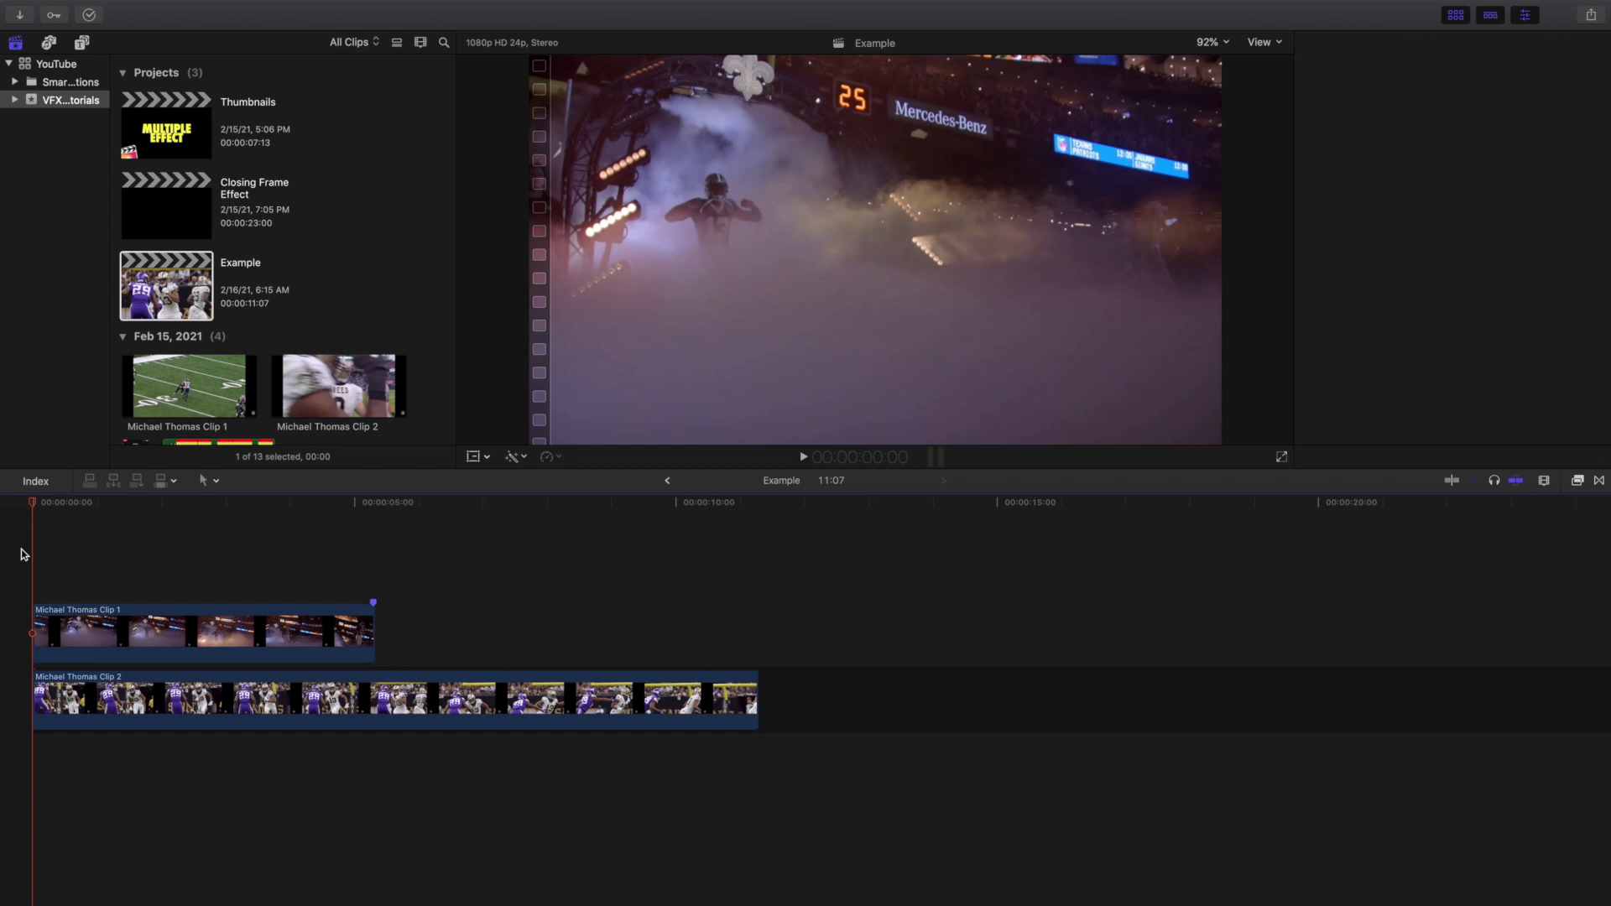
key(space)
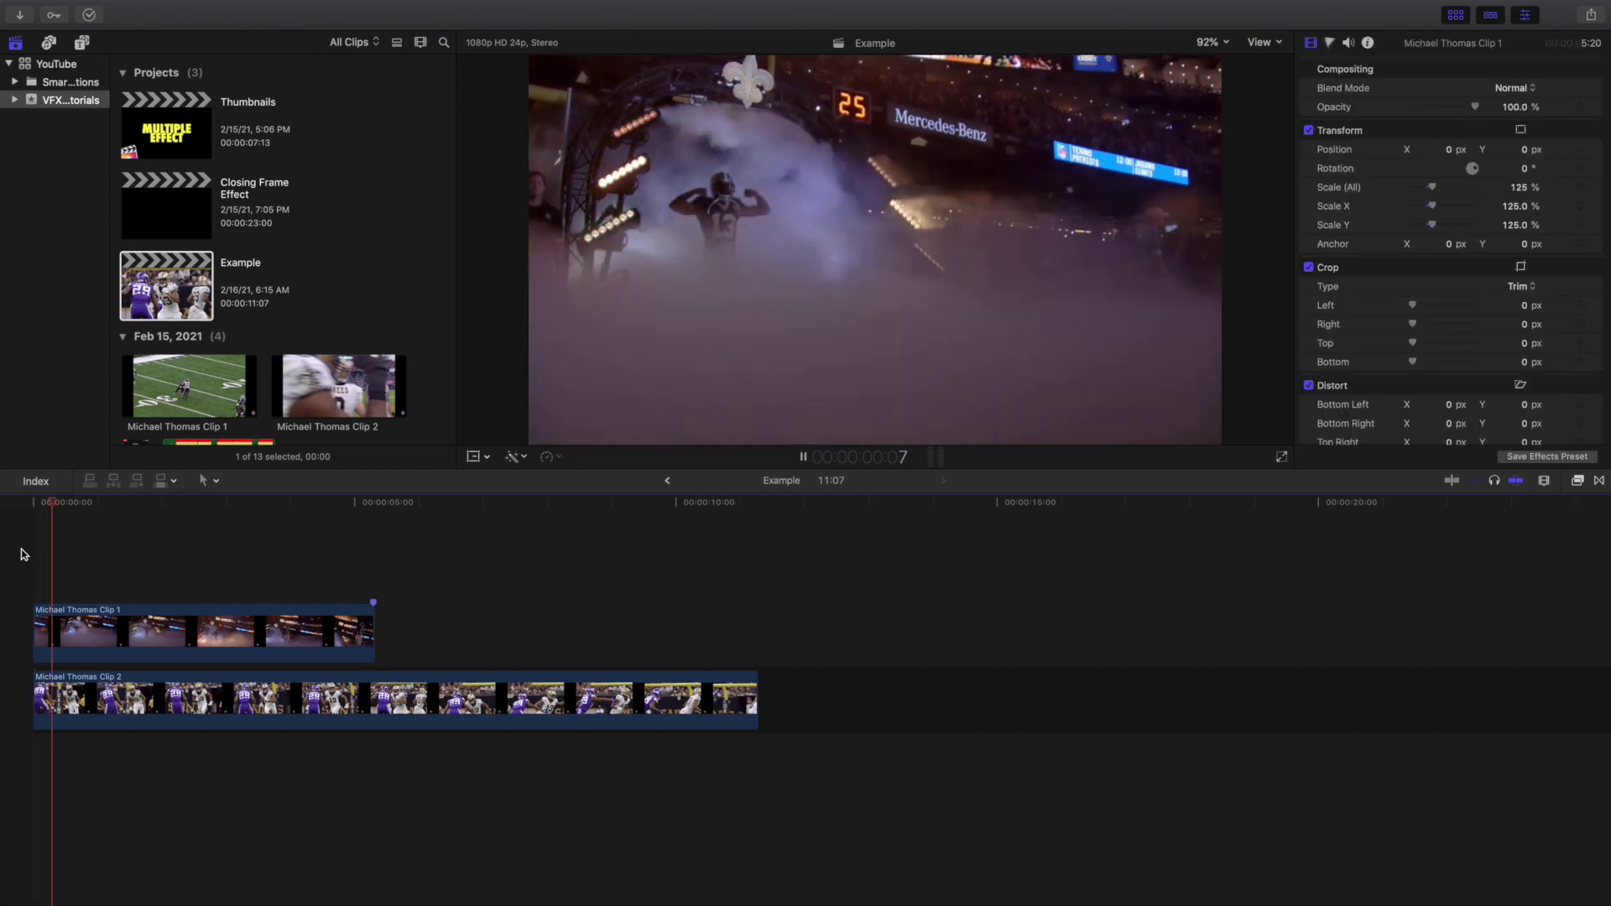
key(space)
key(Home)
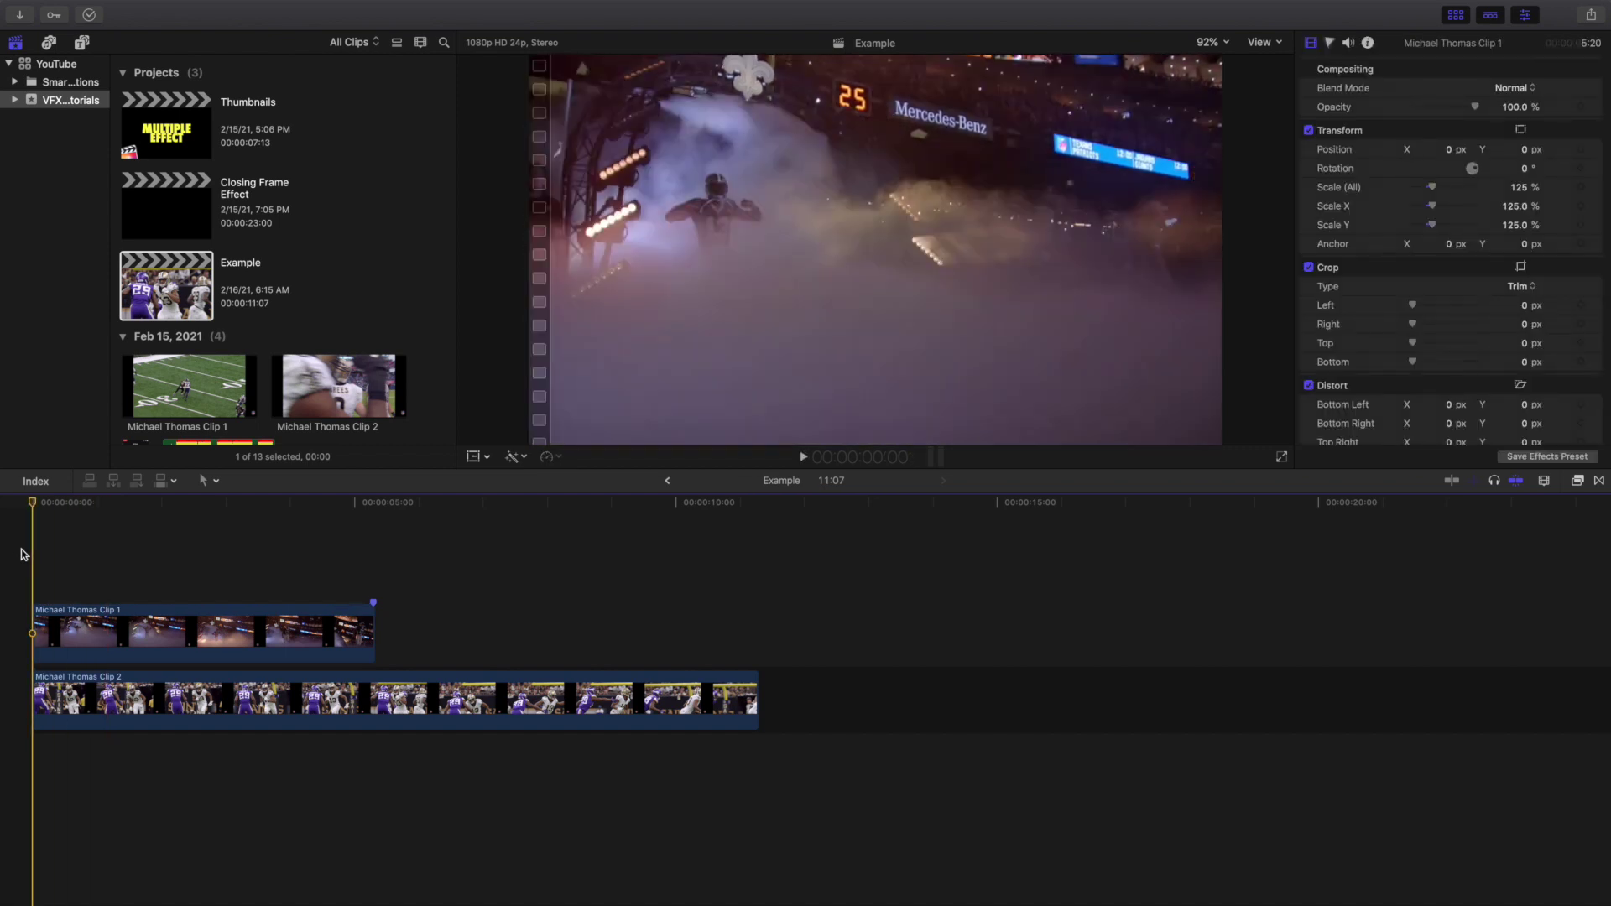
key(space)
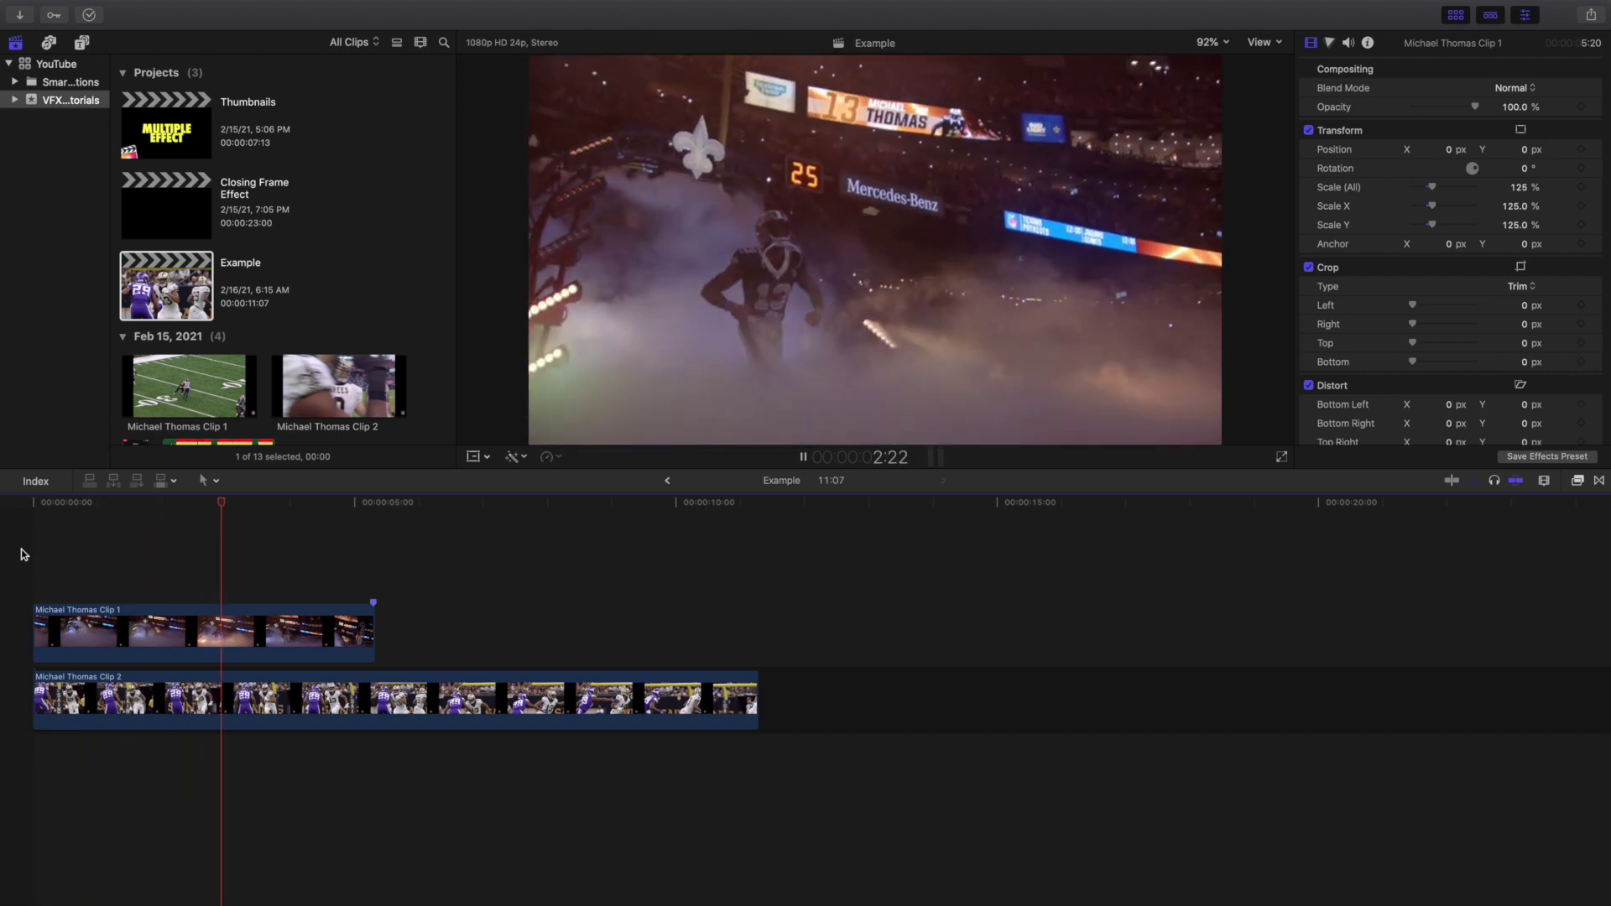
key(space)
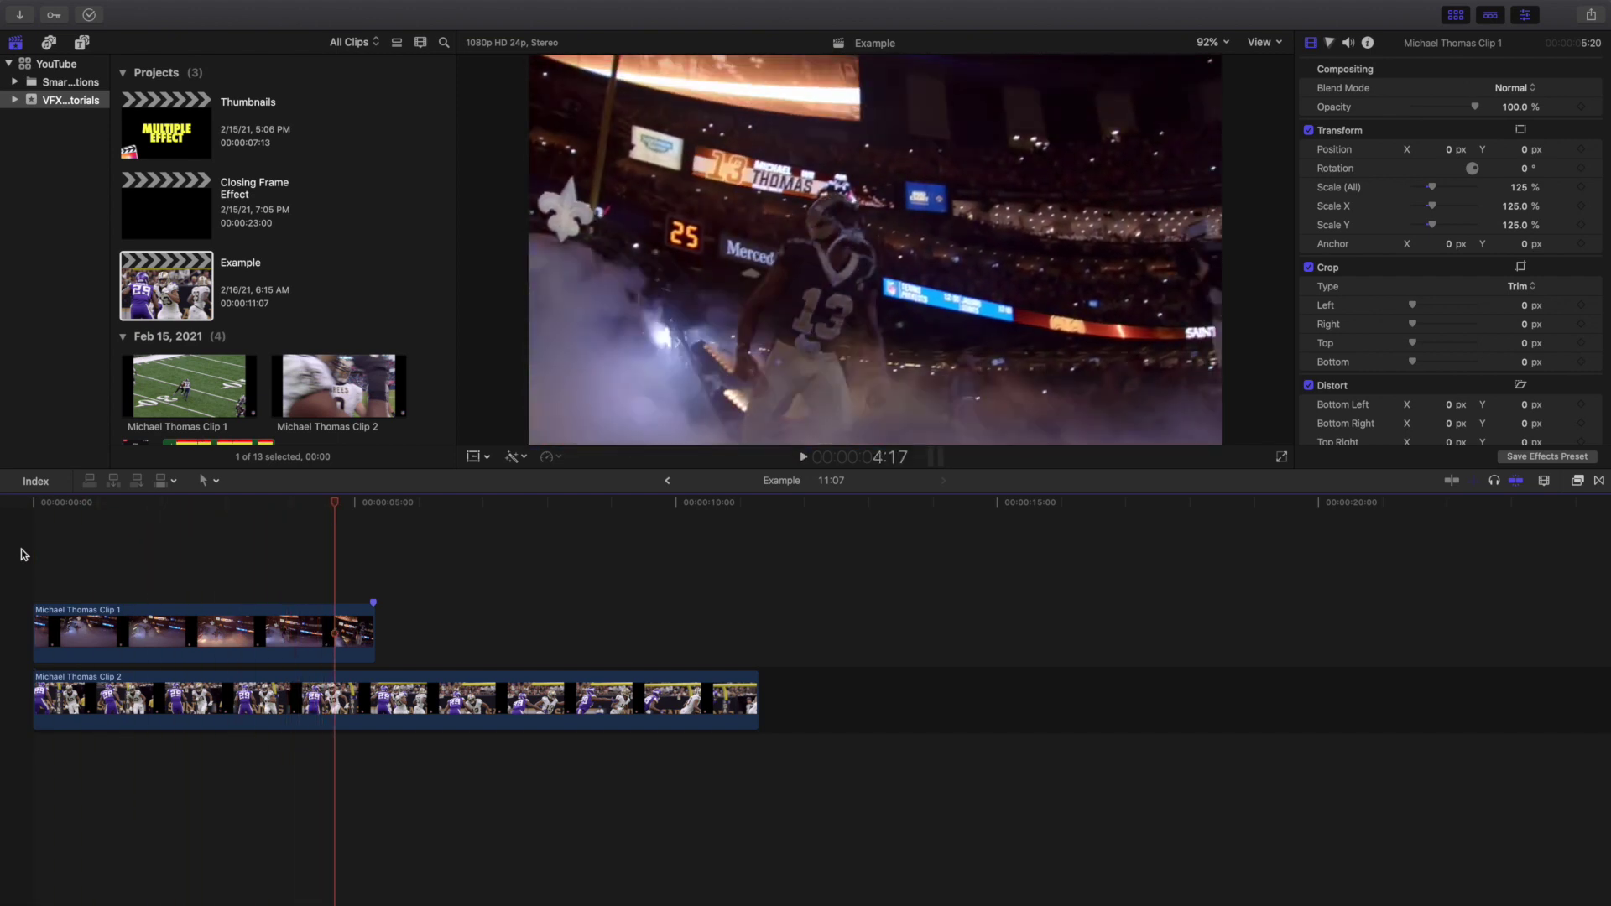
key(Home)
click(148, 635)
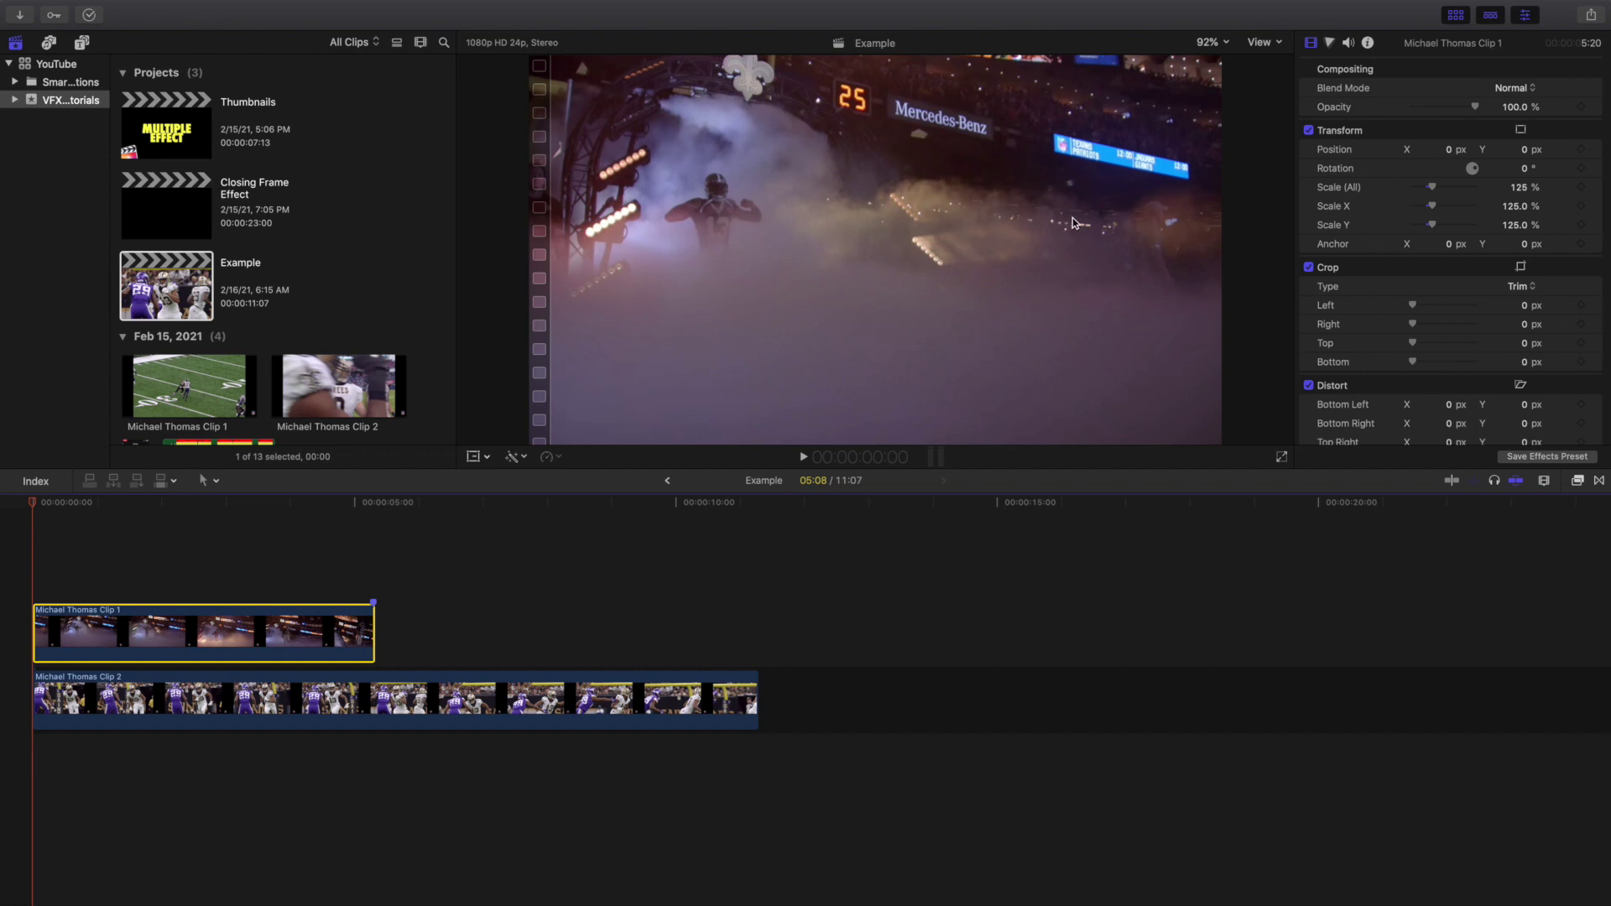
scroll(1373, 270, down, 3)
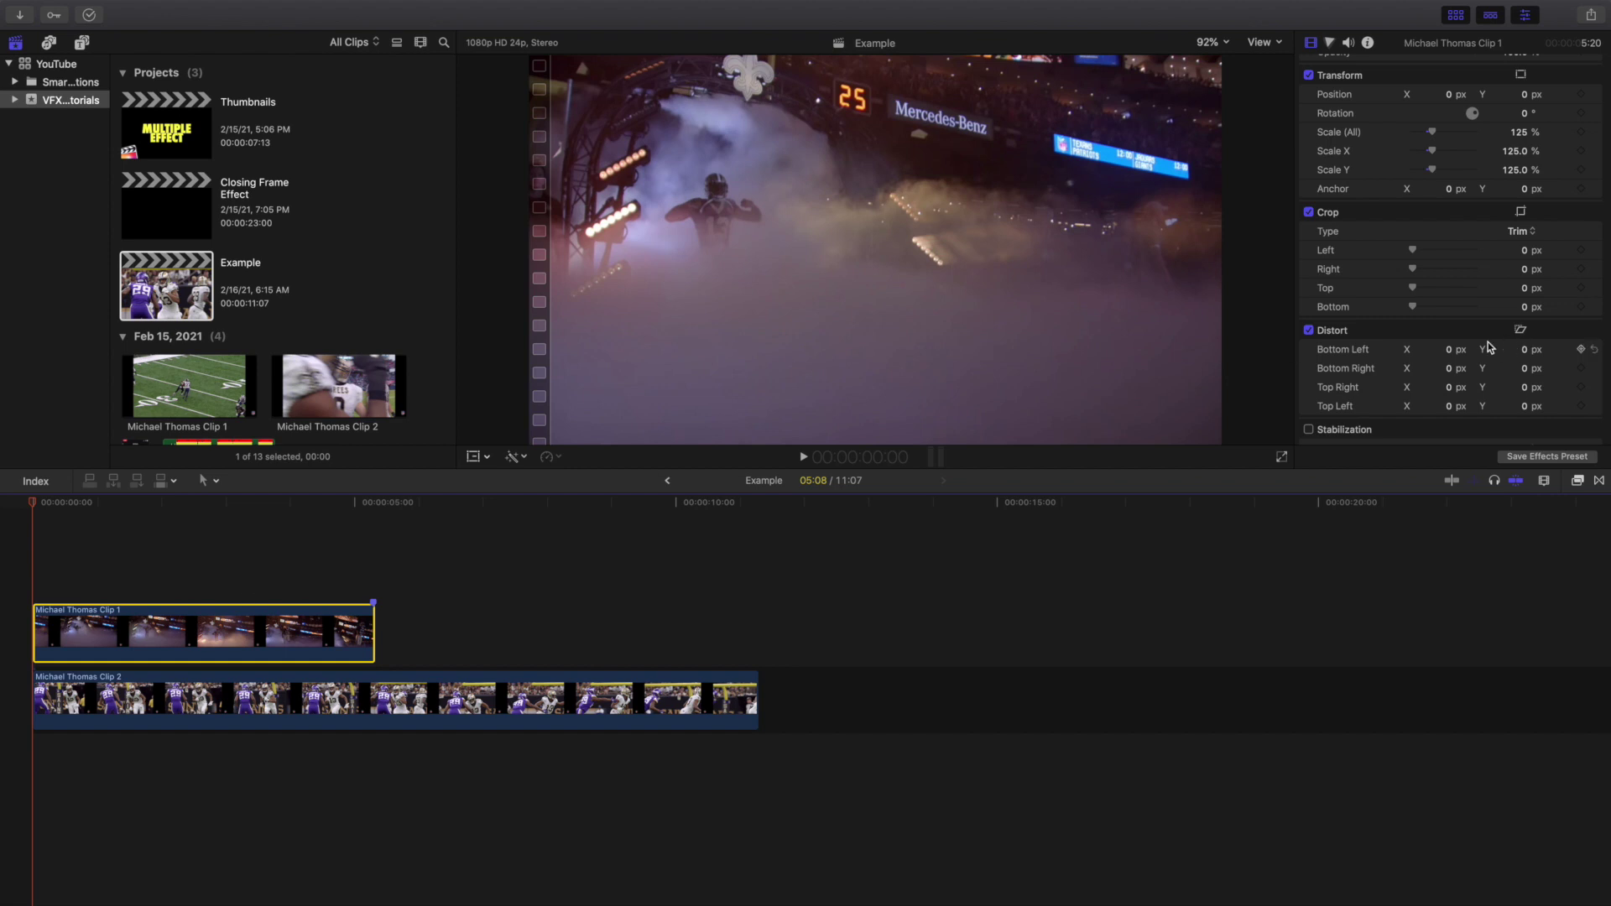
- Preview cropping Clip 1's top away to reveal Clip 2, then undo it
drag(1415, 291, 1556, 308)
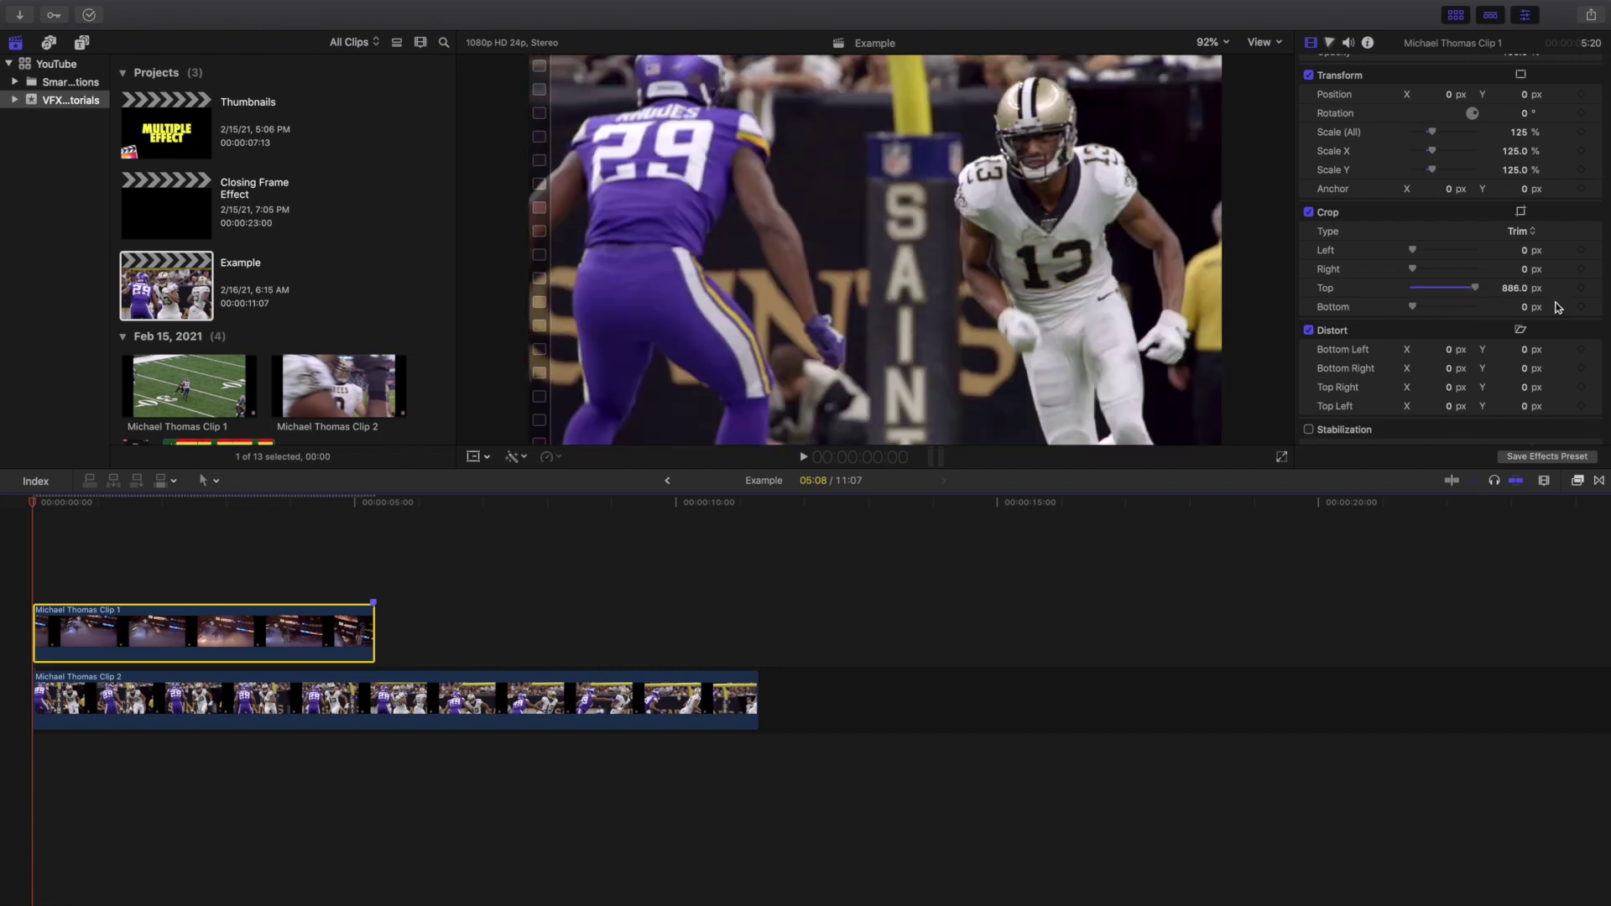
key(super+z)
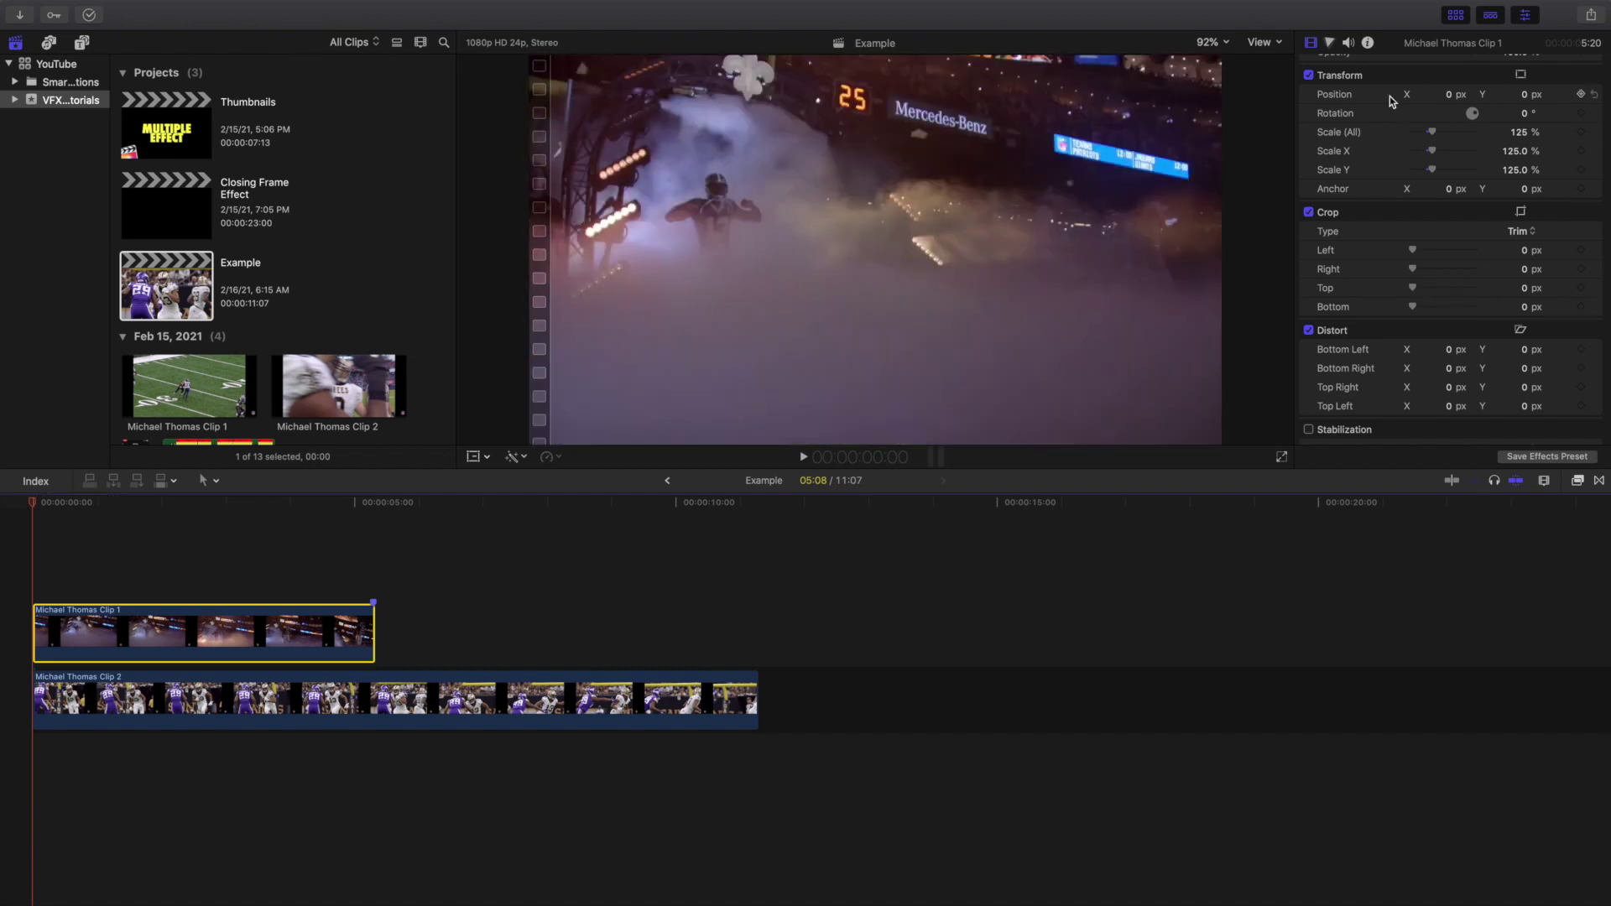
drag(1413, 290, 1550, 308)
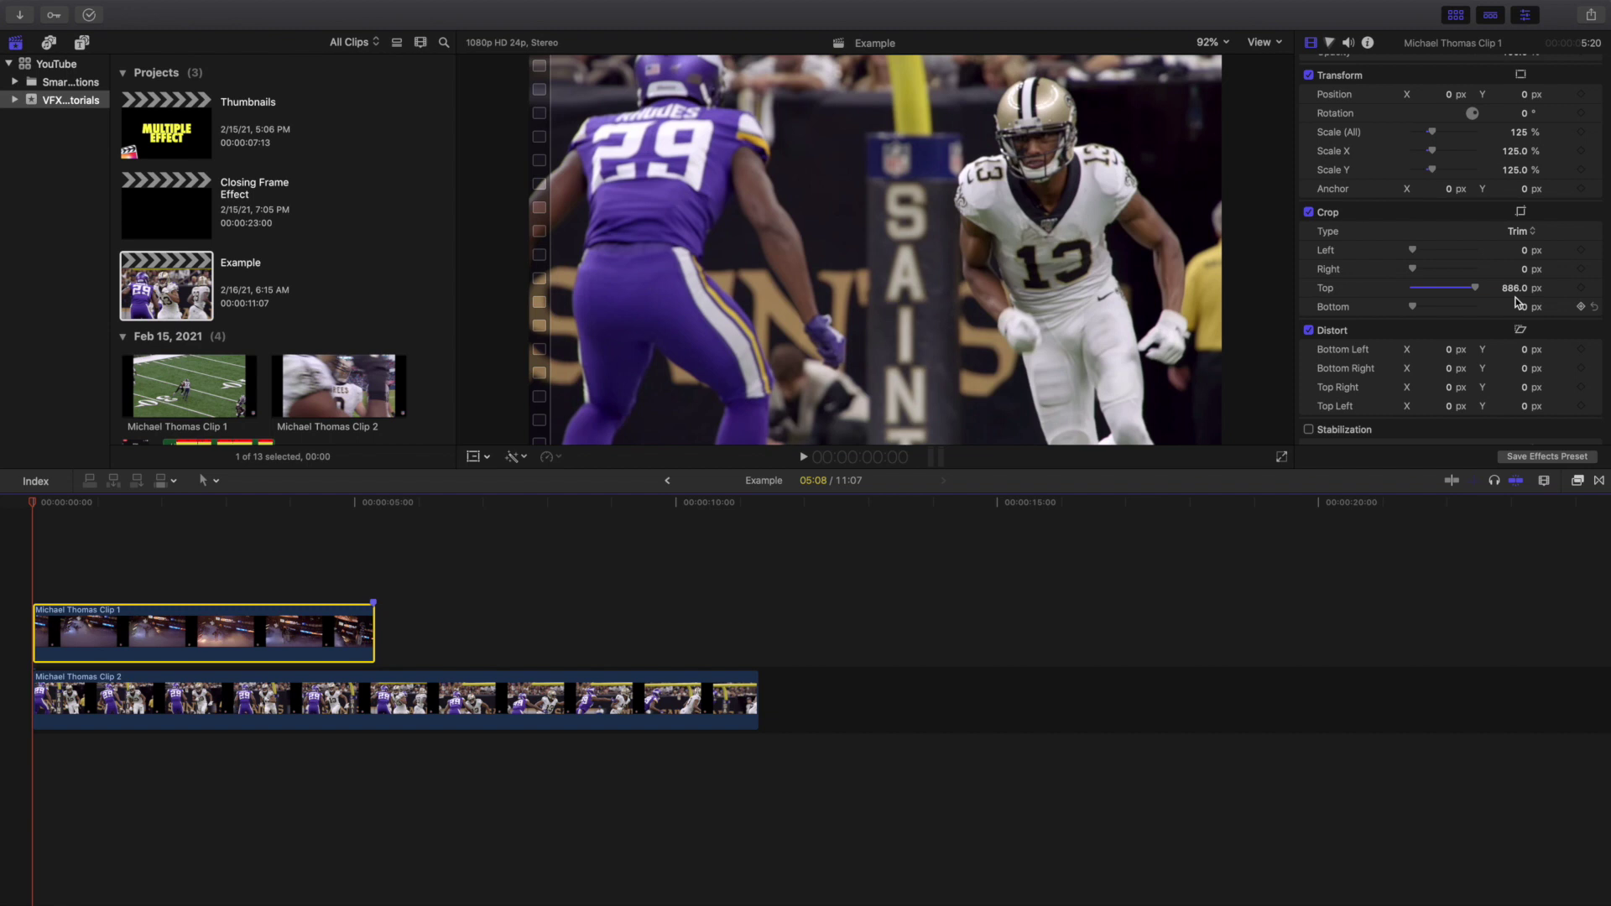
key(super+z)
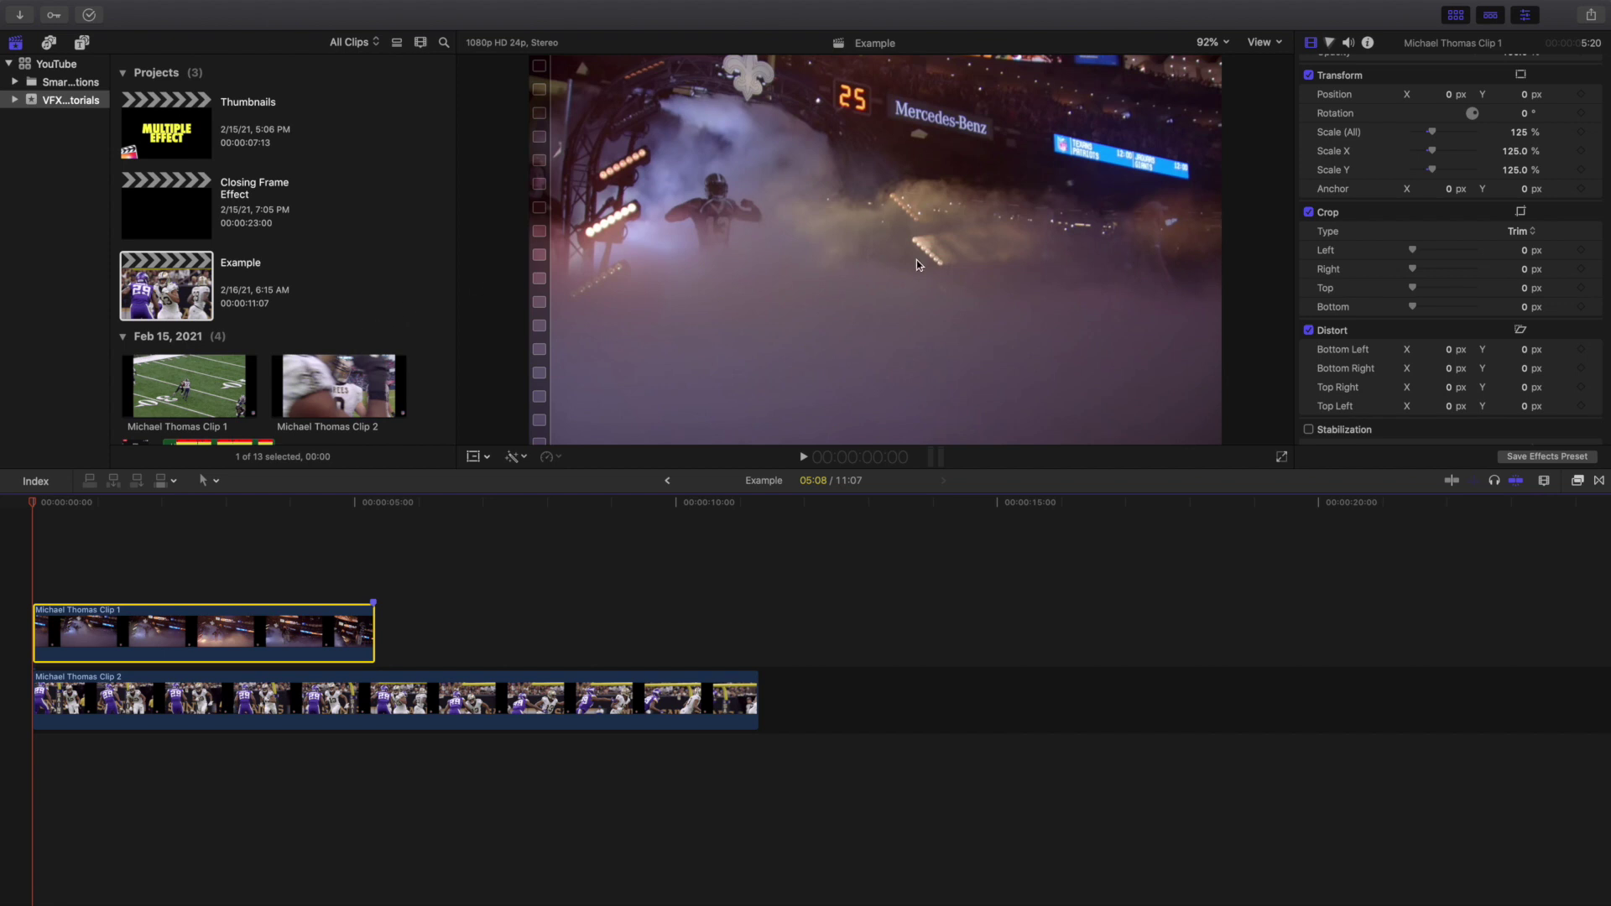
- Reselect Clip 1 and add Crop Top and Bottom keyframes at 0 px at its start
click(58, 575)
click(110, 623)
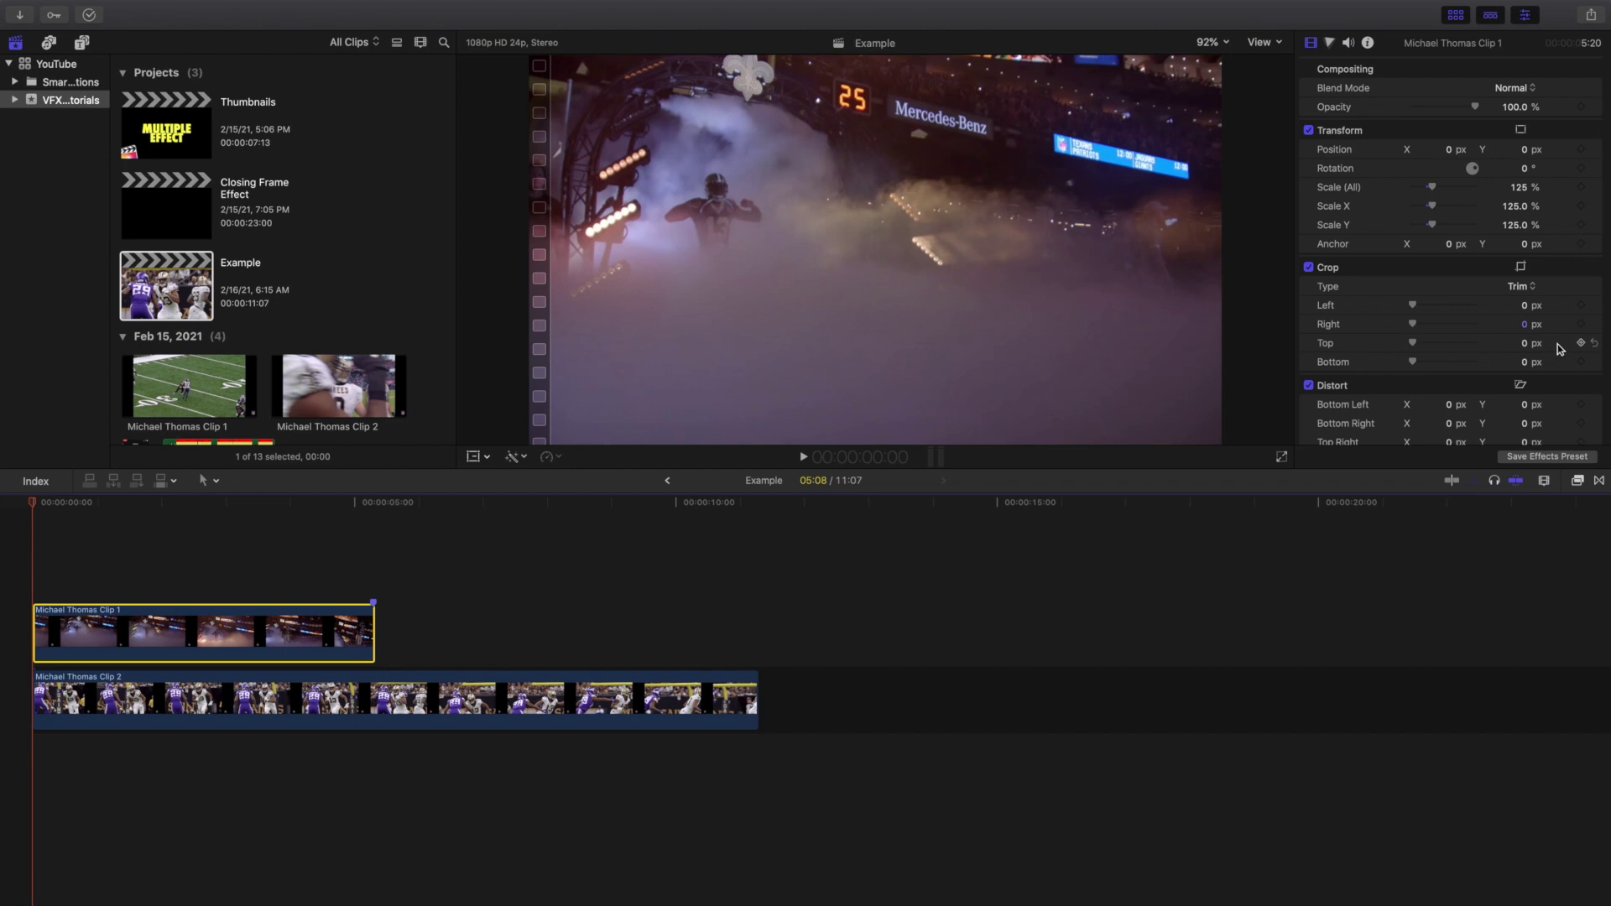
click(1580, 342)
click(1581, 361)
- Put the playhead on Clip 1's last frame and select Clip 1
click(377, 564)
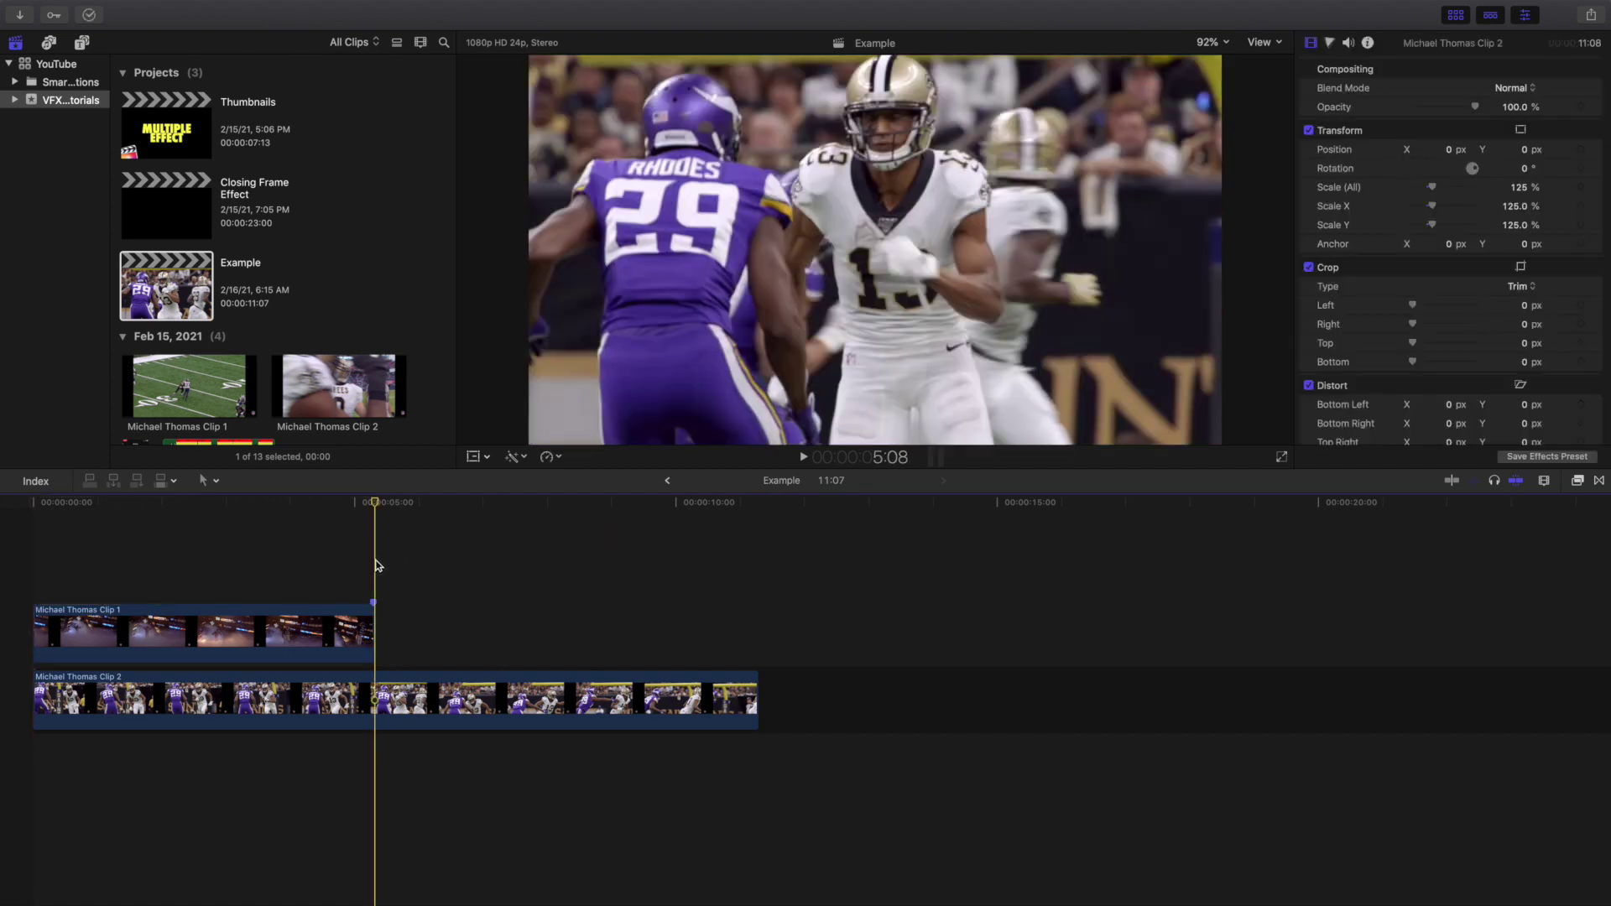
key(super+equal)
key(super+equal)
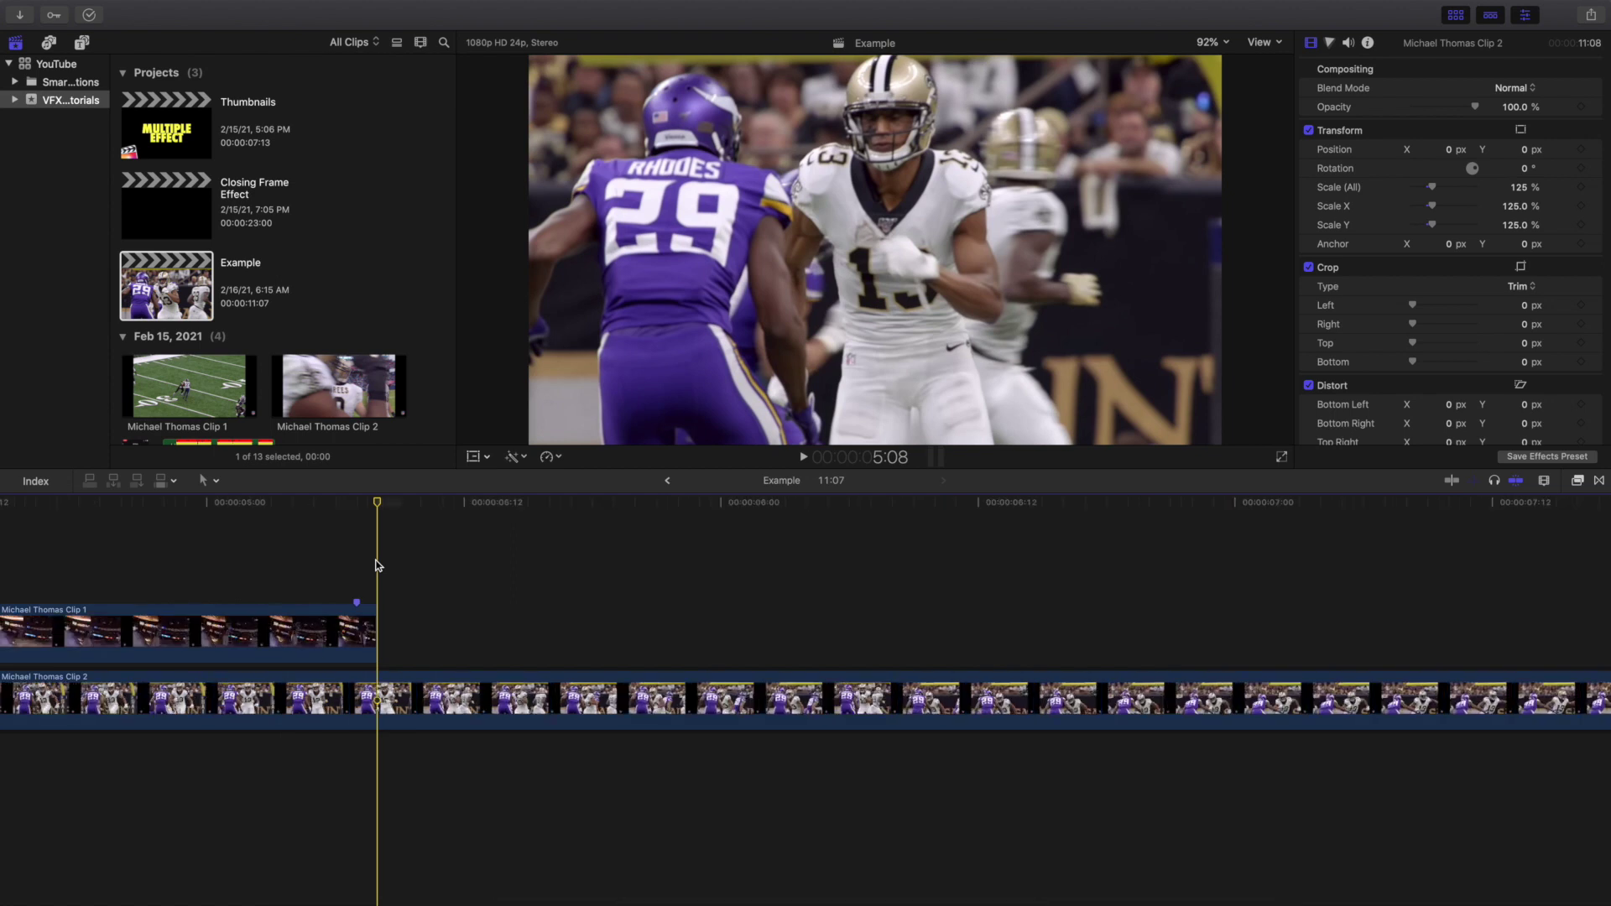
key(Left)
click(361, 622)
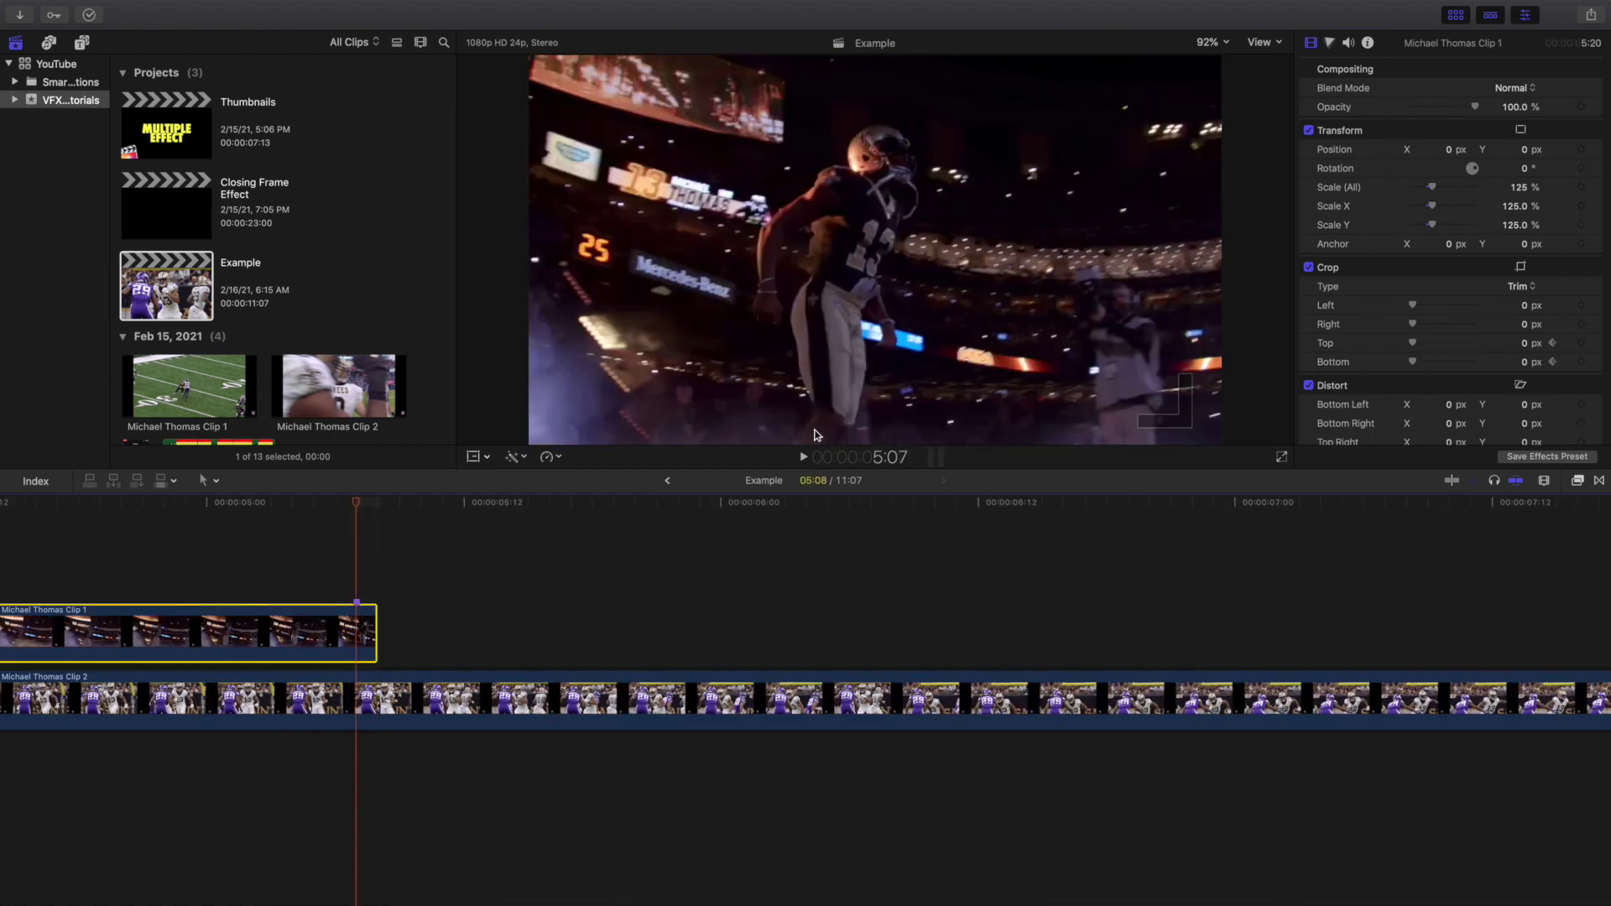
scroll(1523, 305, down, 1)
- Set Clip 1's Crop Top and Bottom to 443 px each
click(1525, 328)
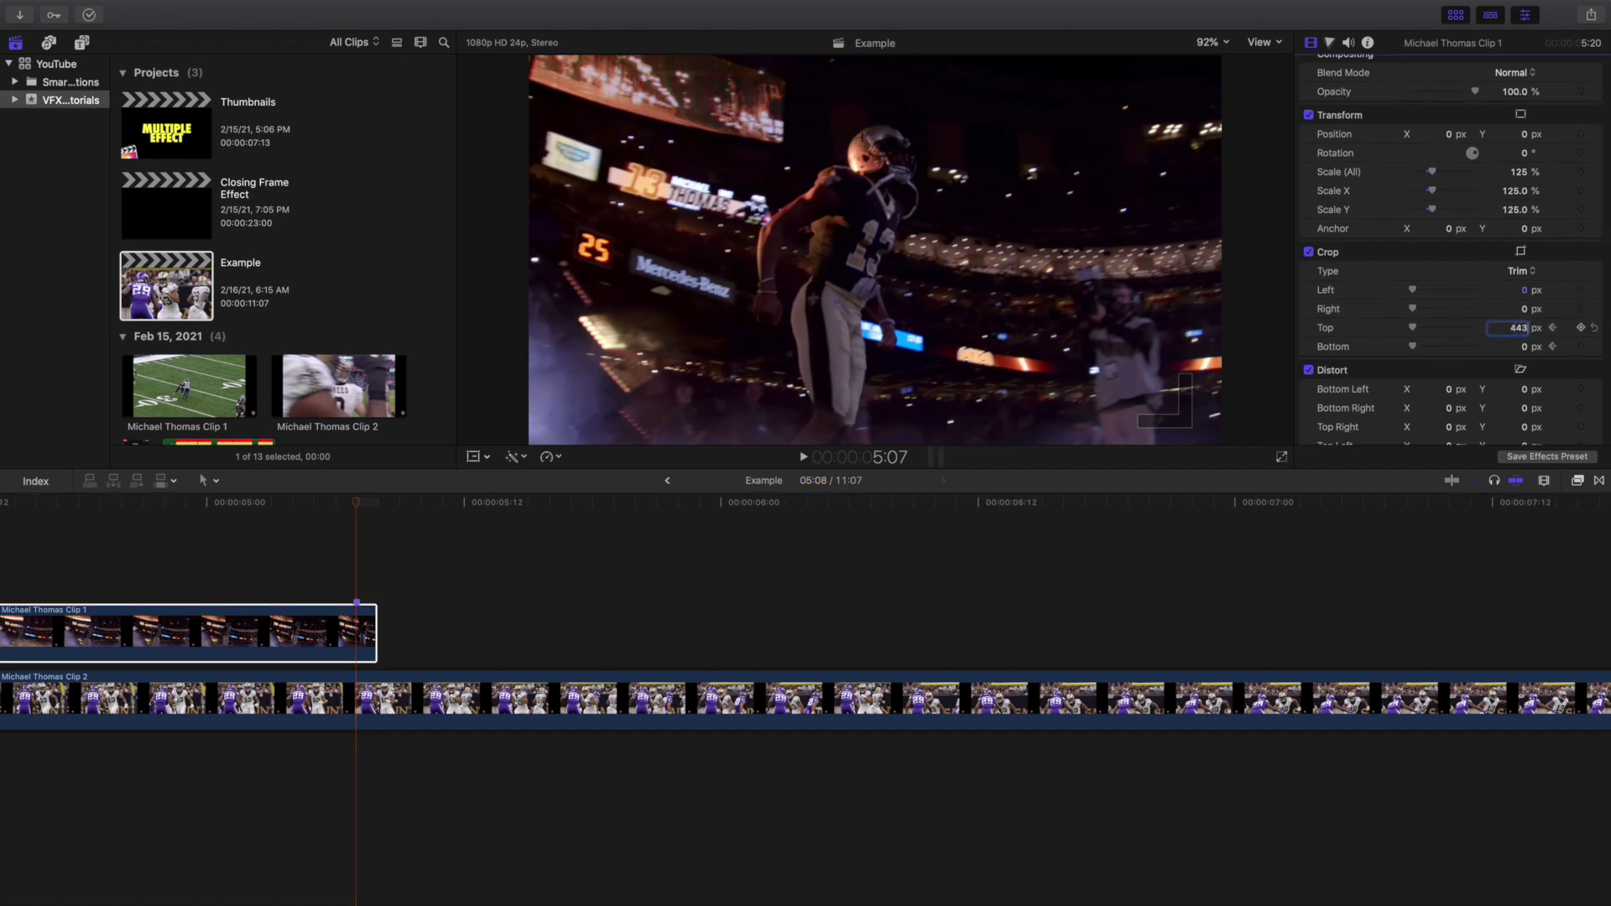
key(Return)
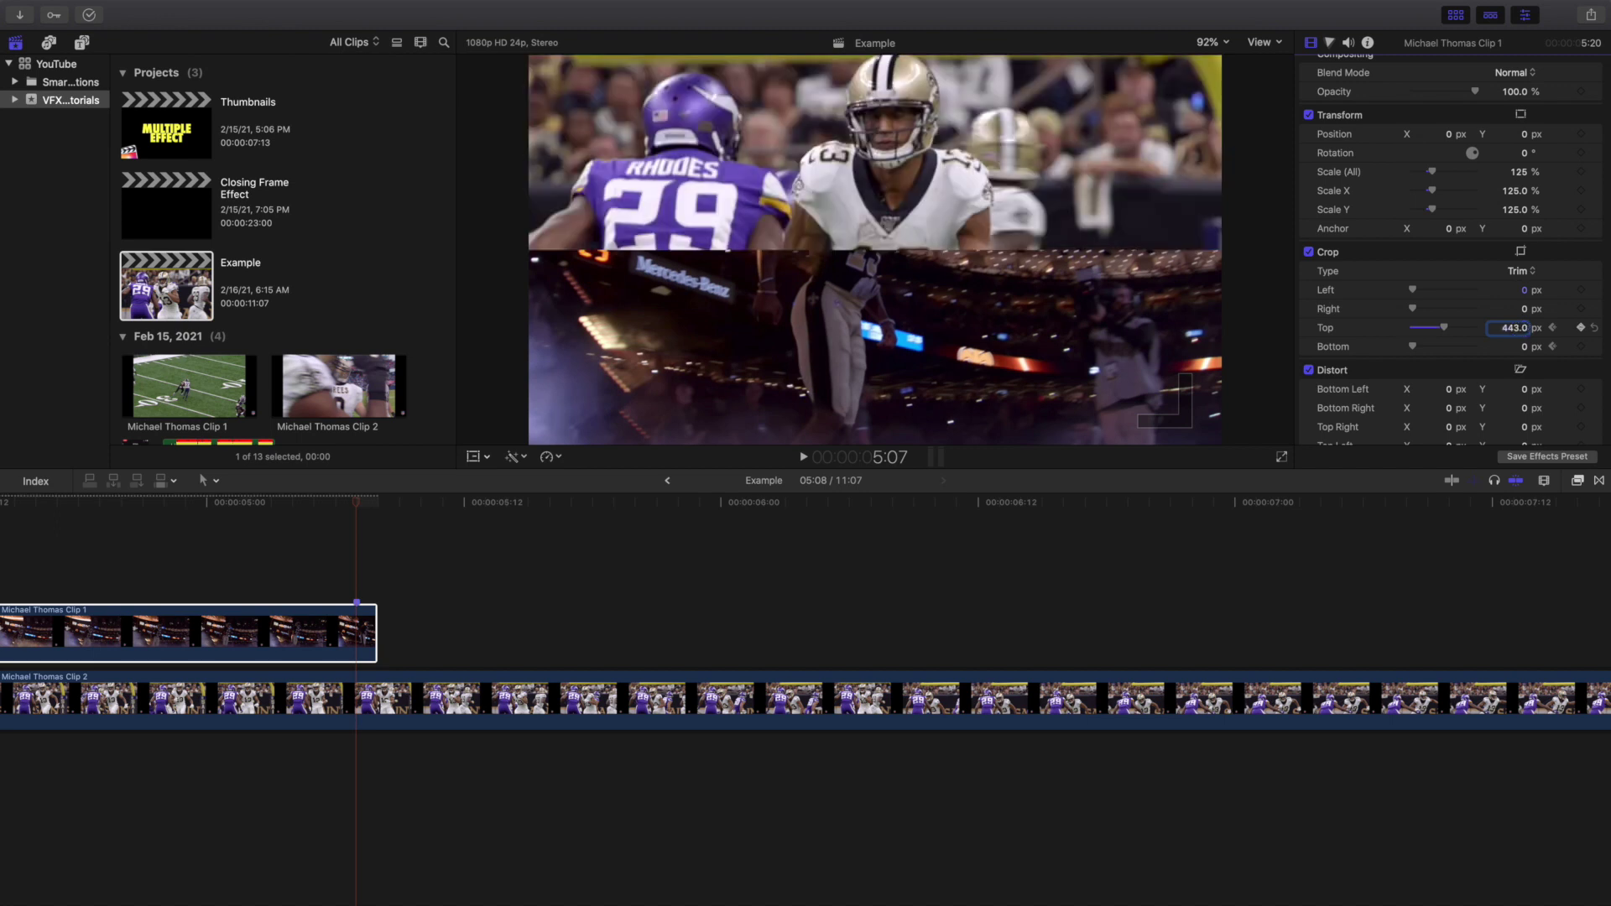
click(1526, 349)
text(443)
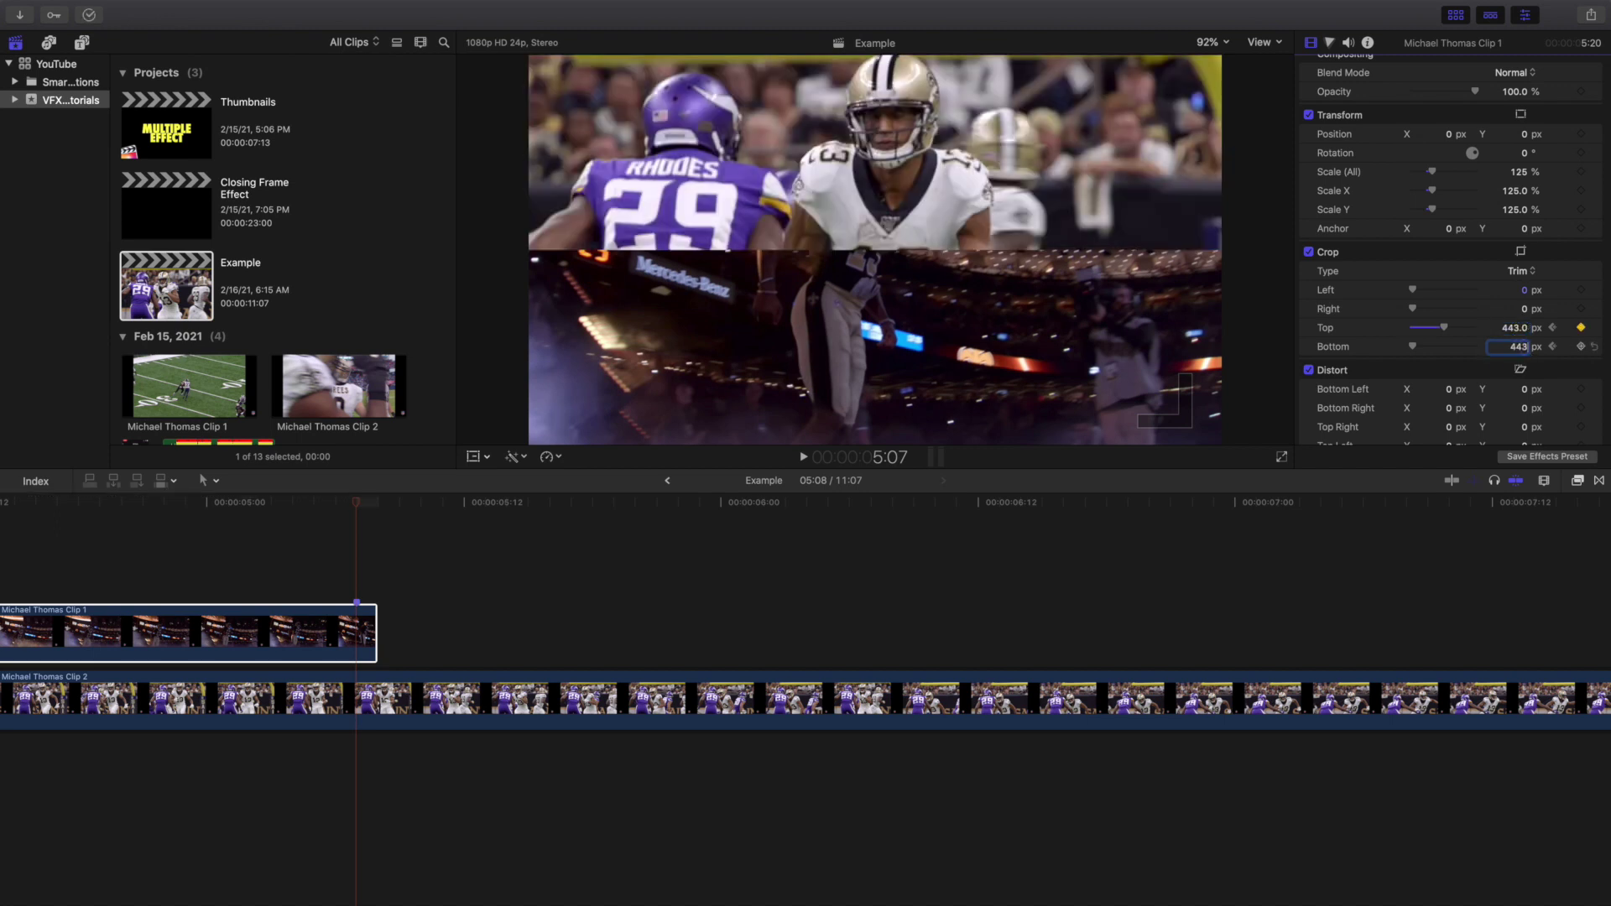
key(Return)
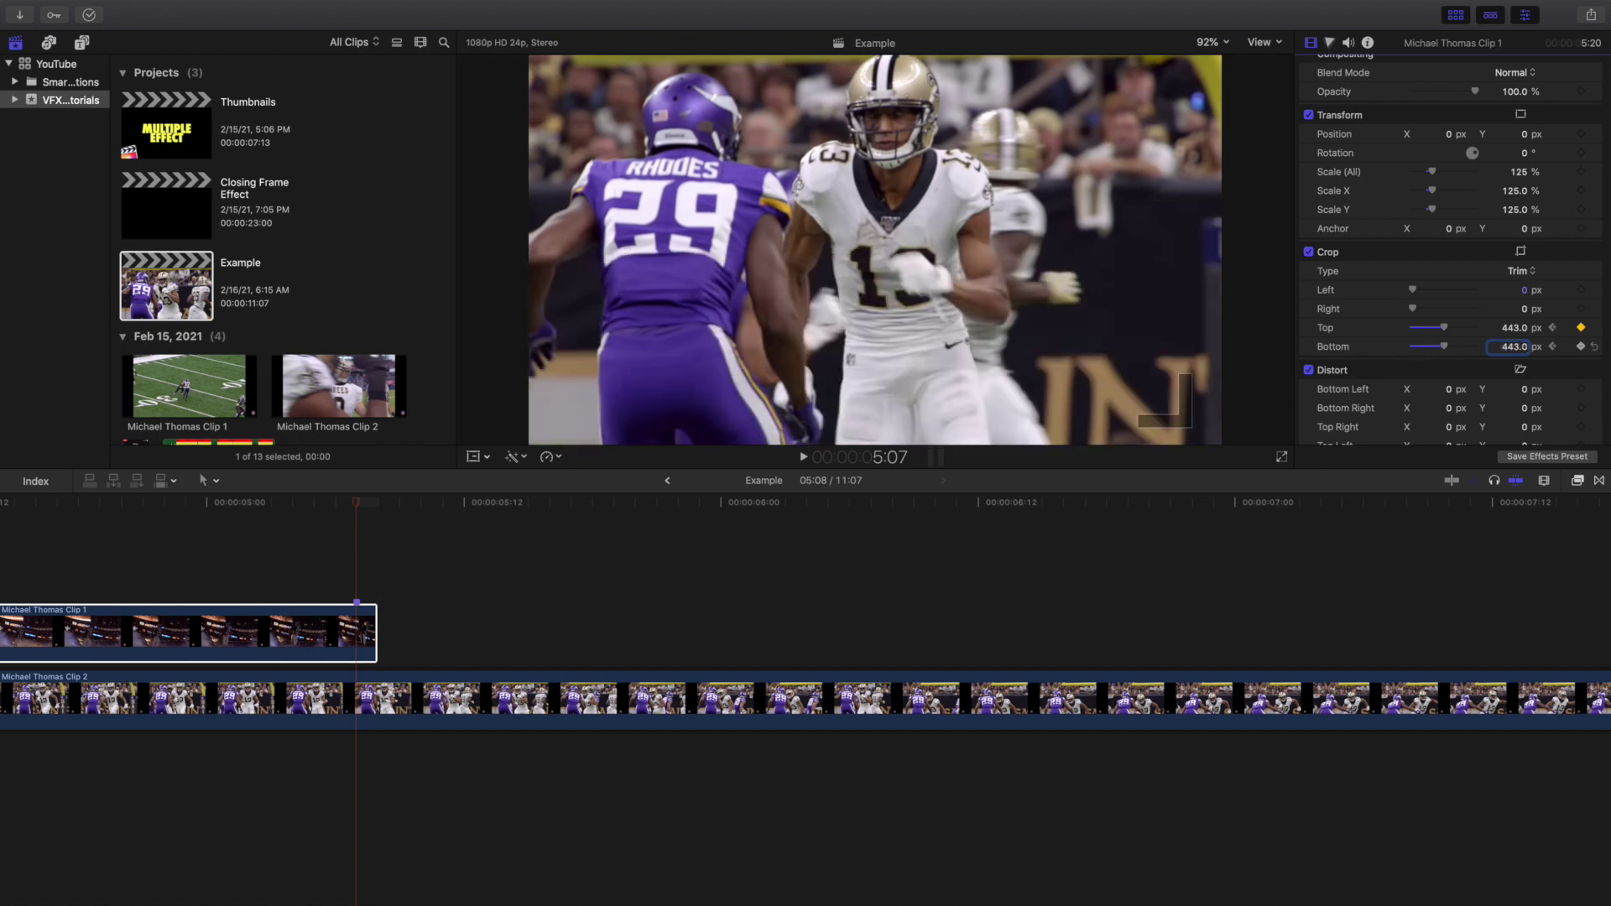
scroll(402, 591, left, 15)
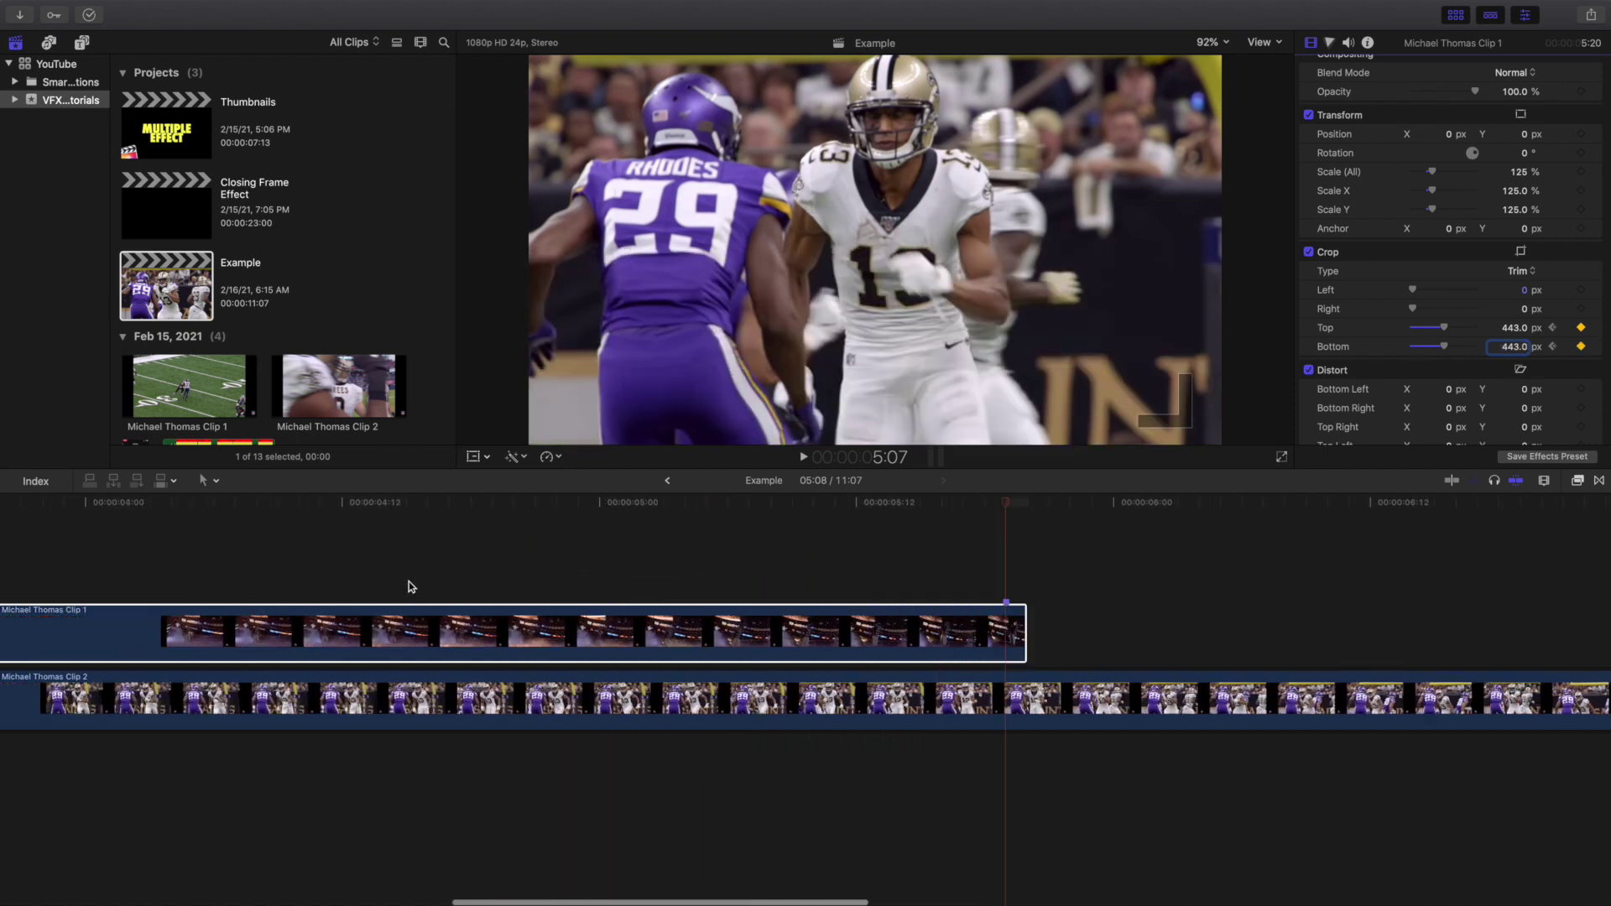
scroll(407, 587, left, 10)
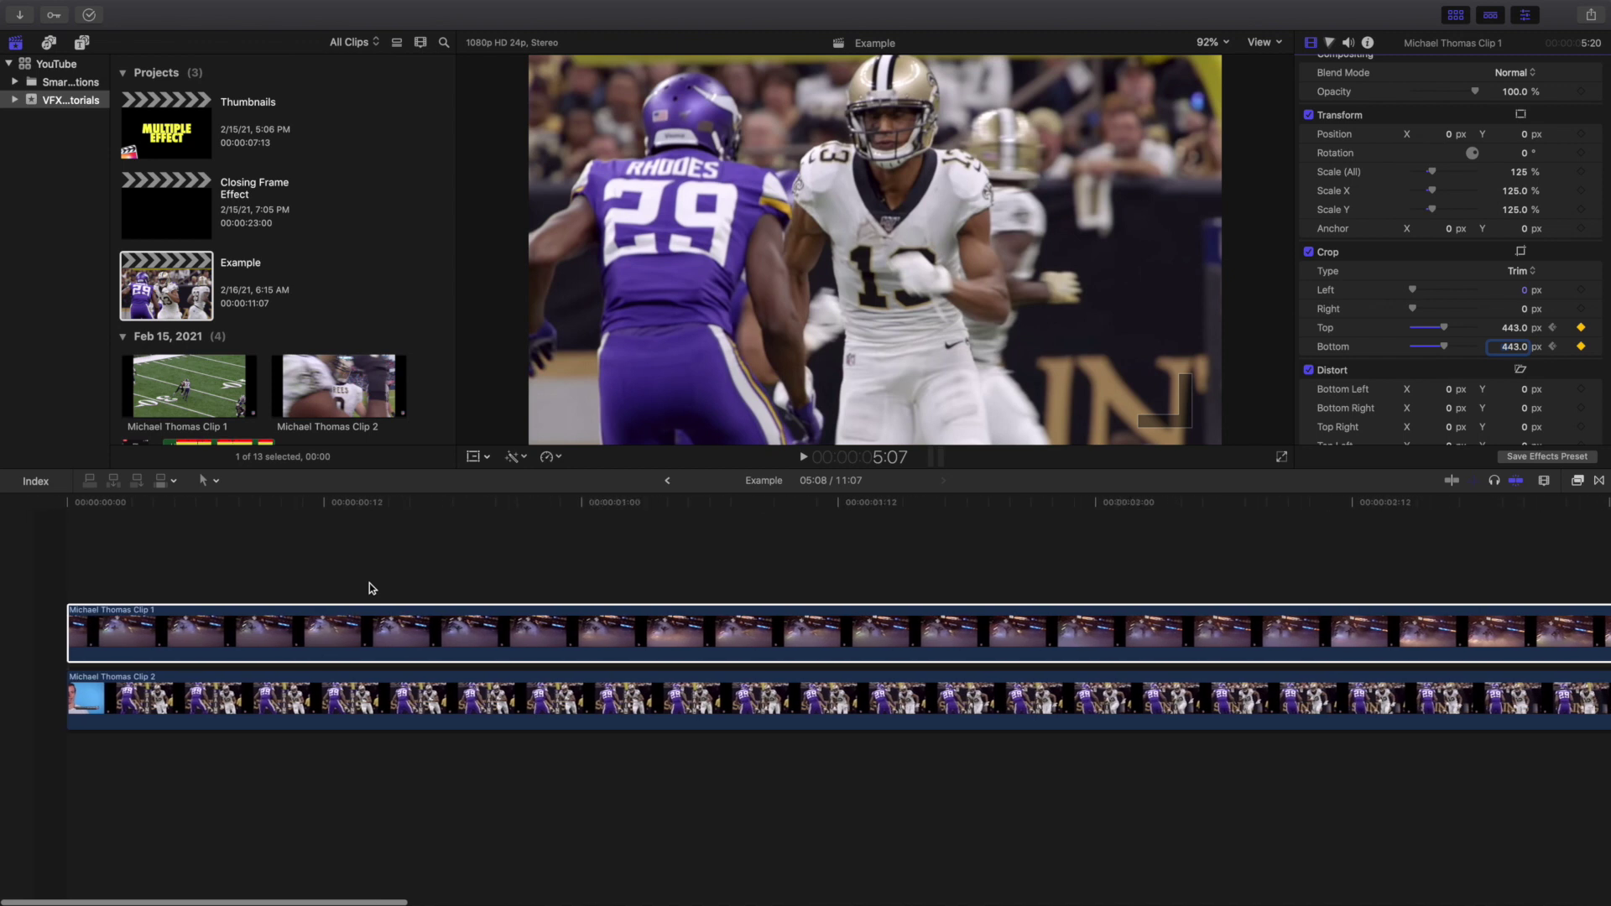
- Fit the sequence in the timeline and play back the animated crop from the start
click(3, 587)
key(c)
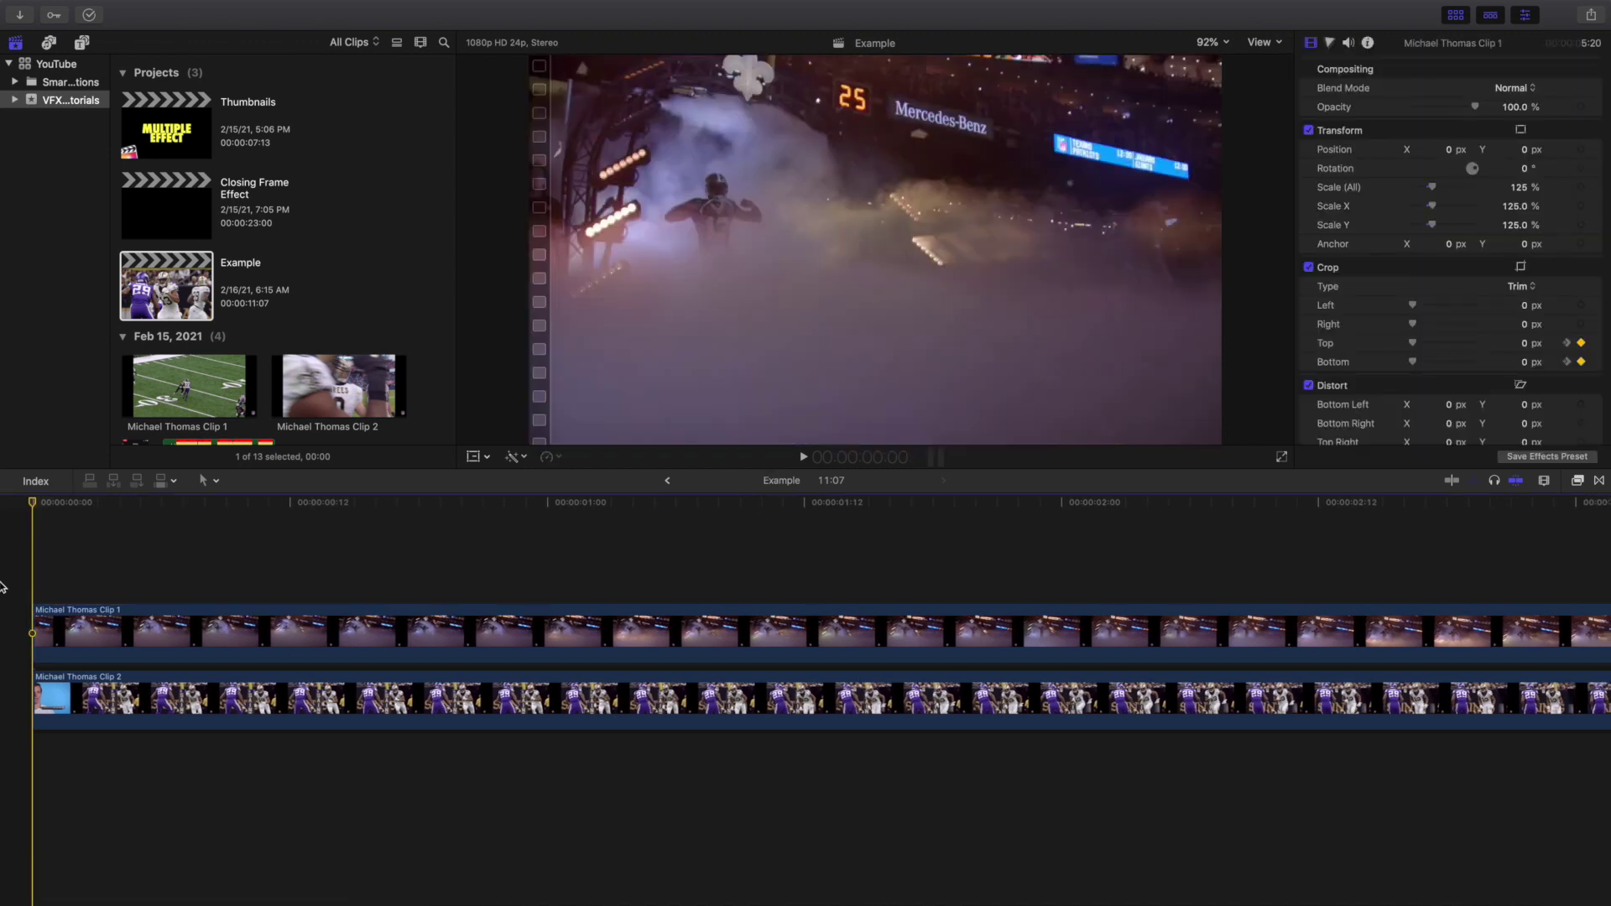
key(shift+z)
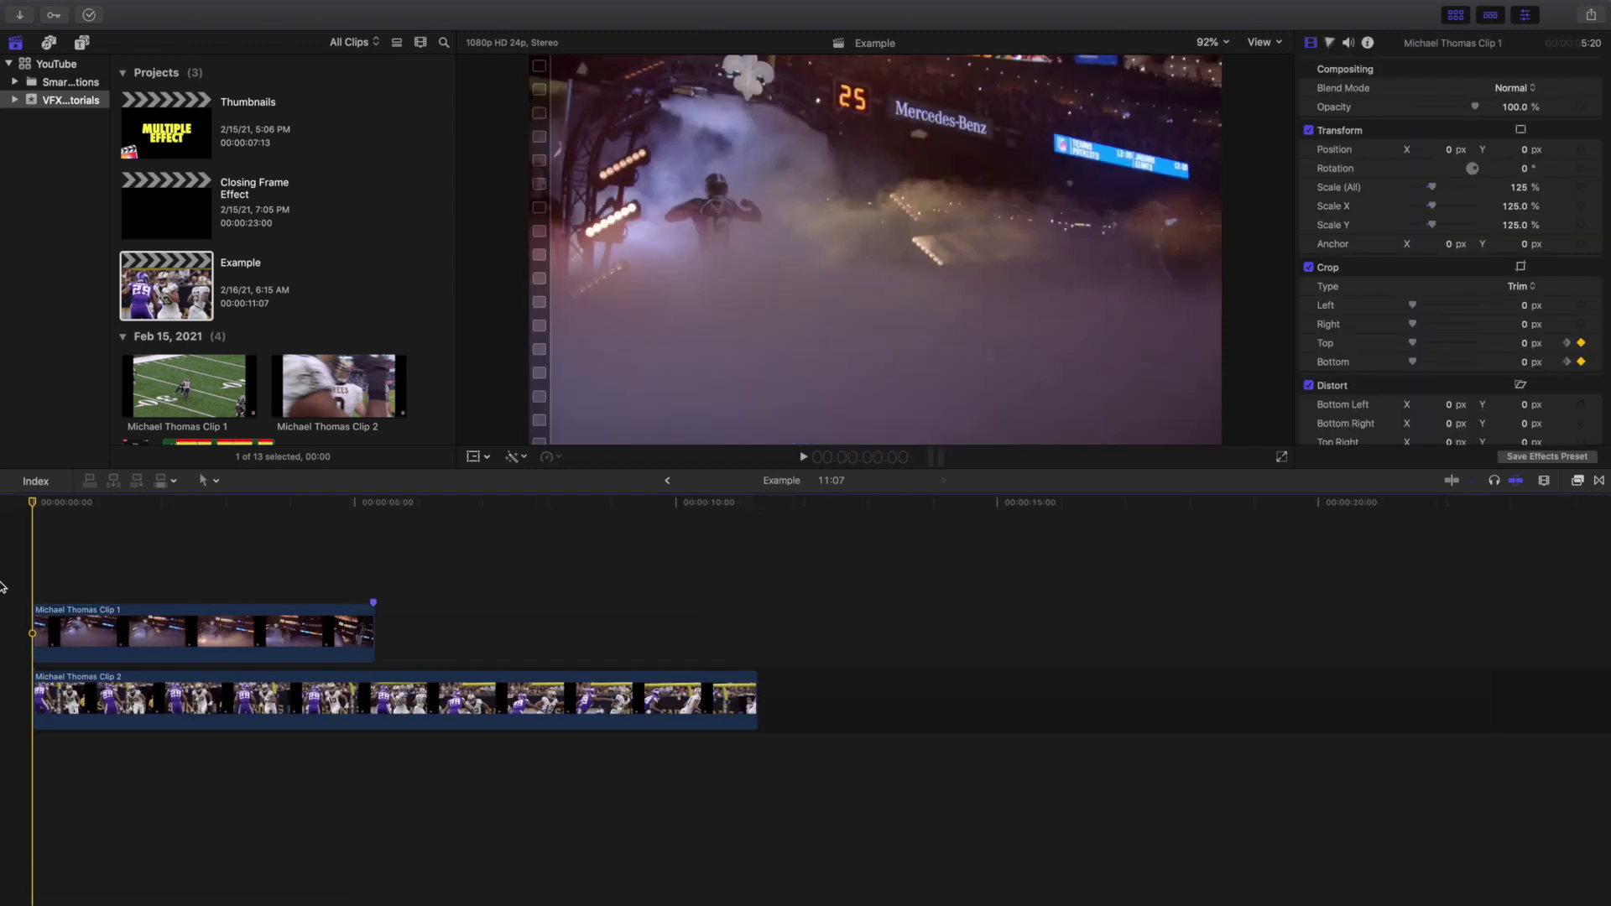
key(space)
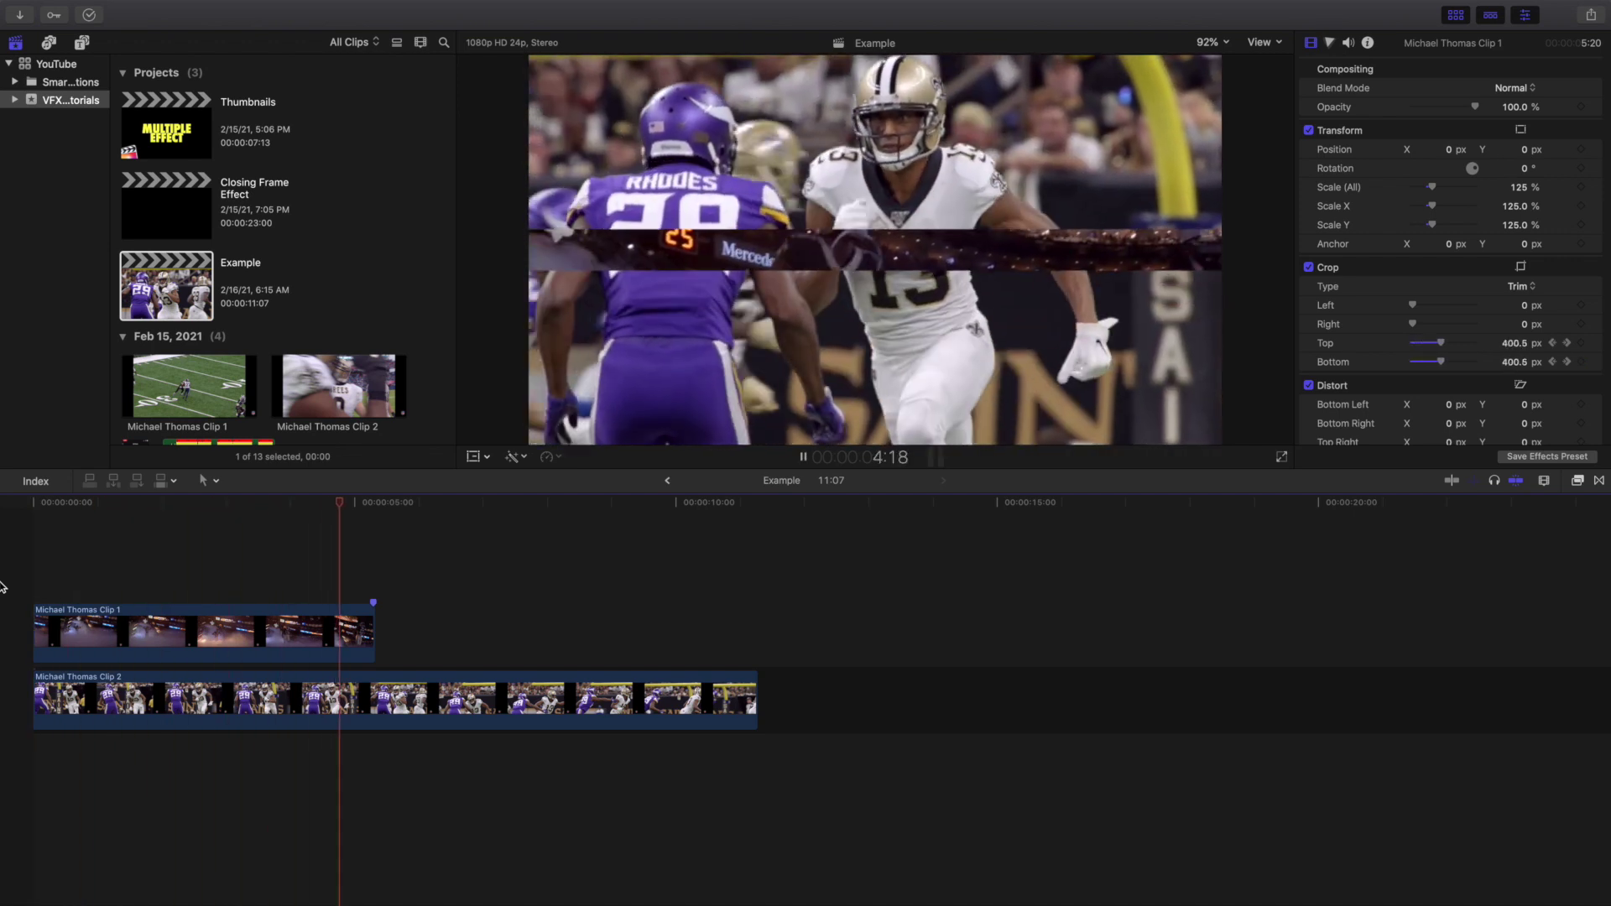
key(space)
key(Home)
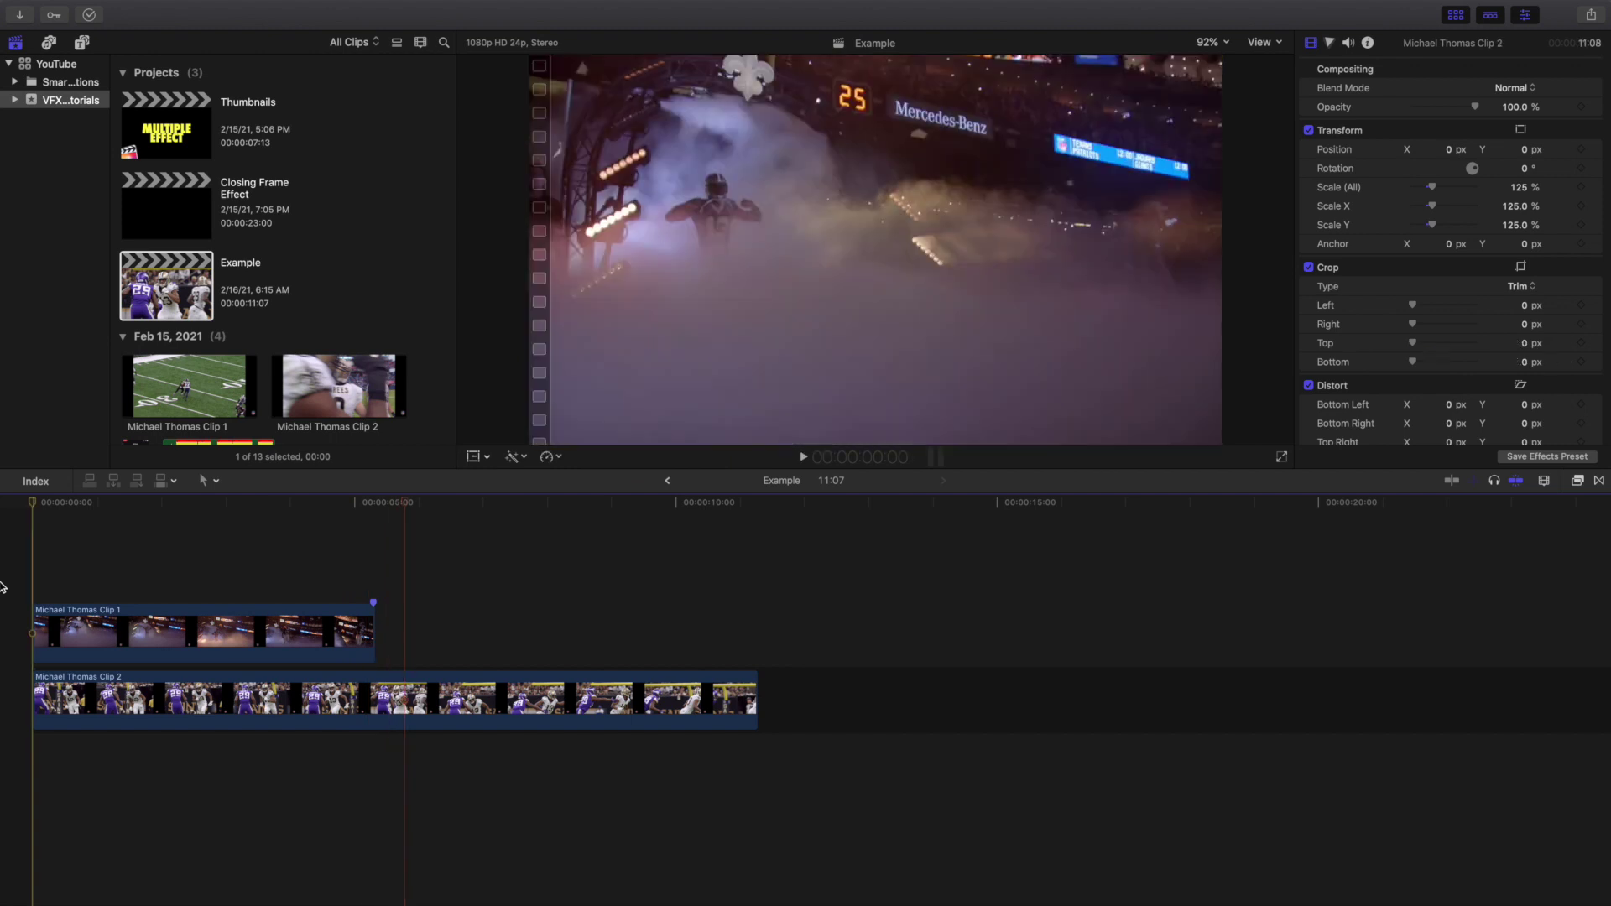
- Add a 0 px Crop Bottom keyframe at Clip 1's start and replay the closing frame
click(131, 626)
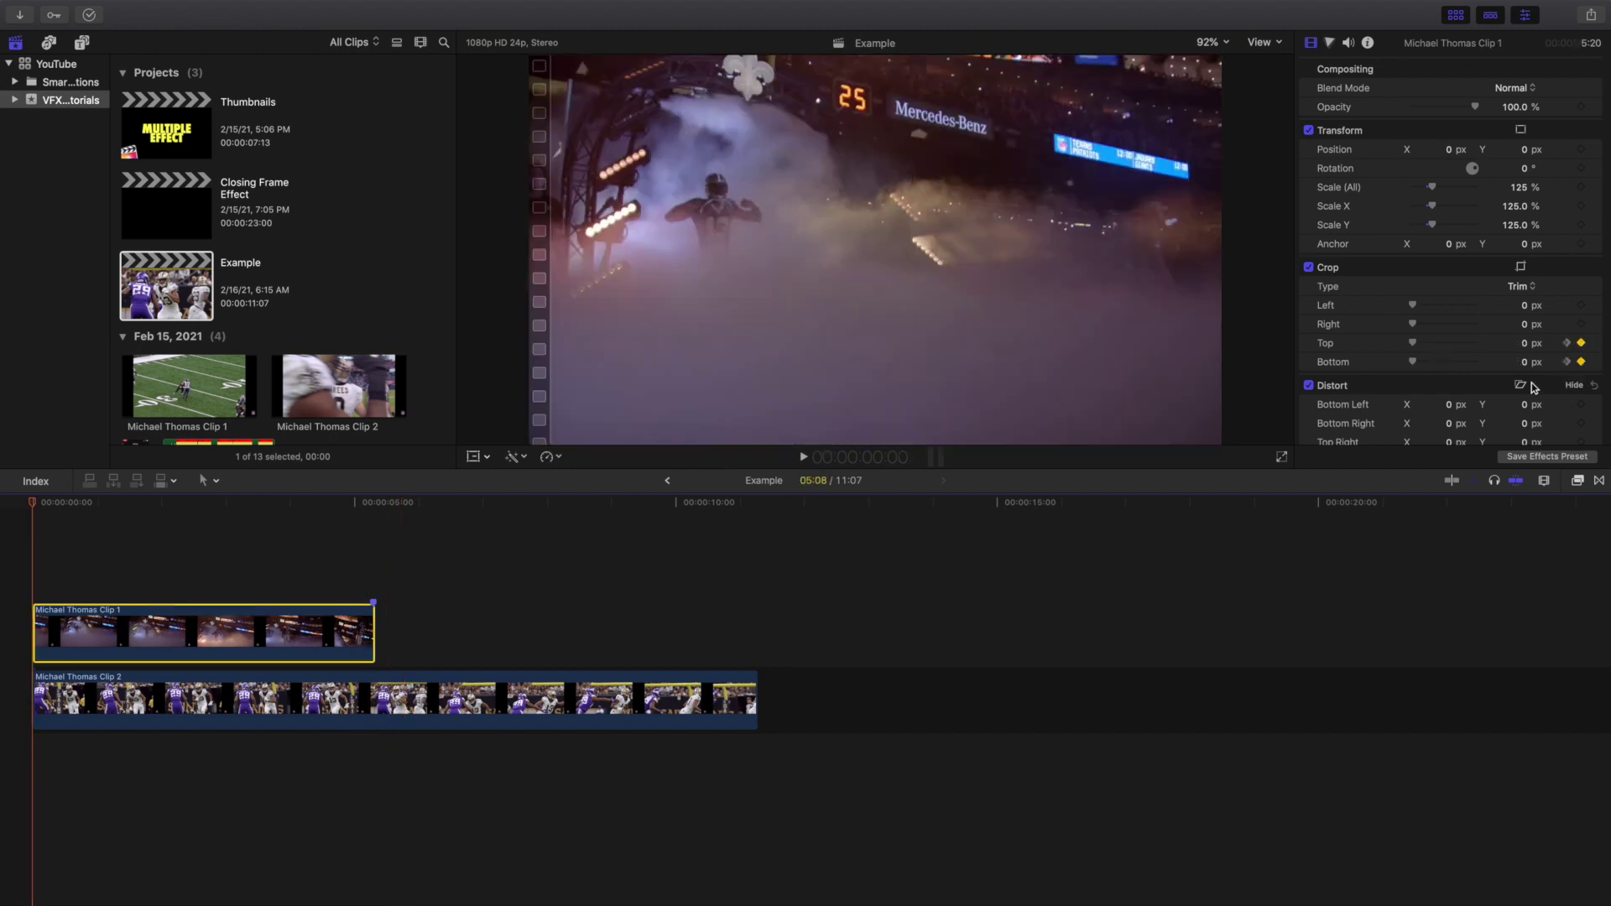
click(1581, 362)
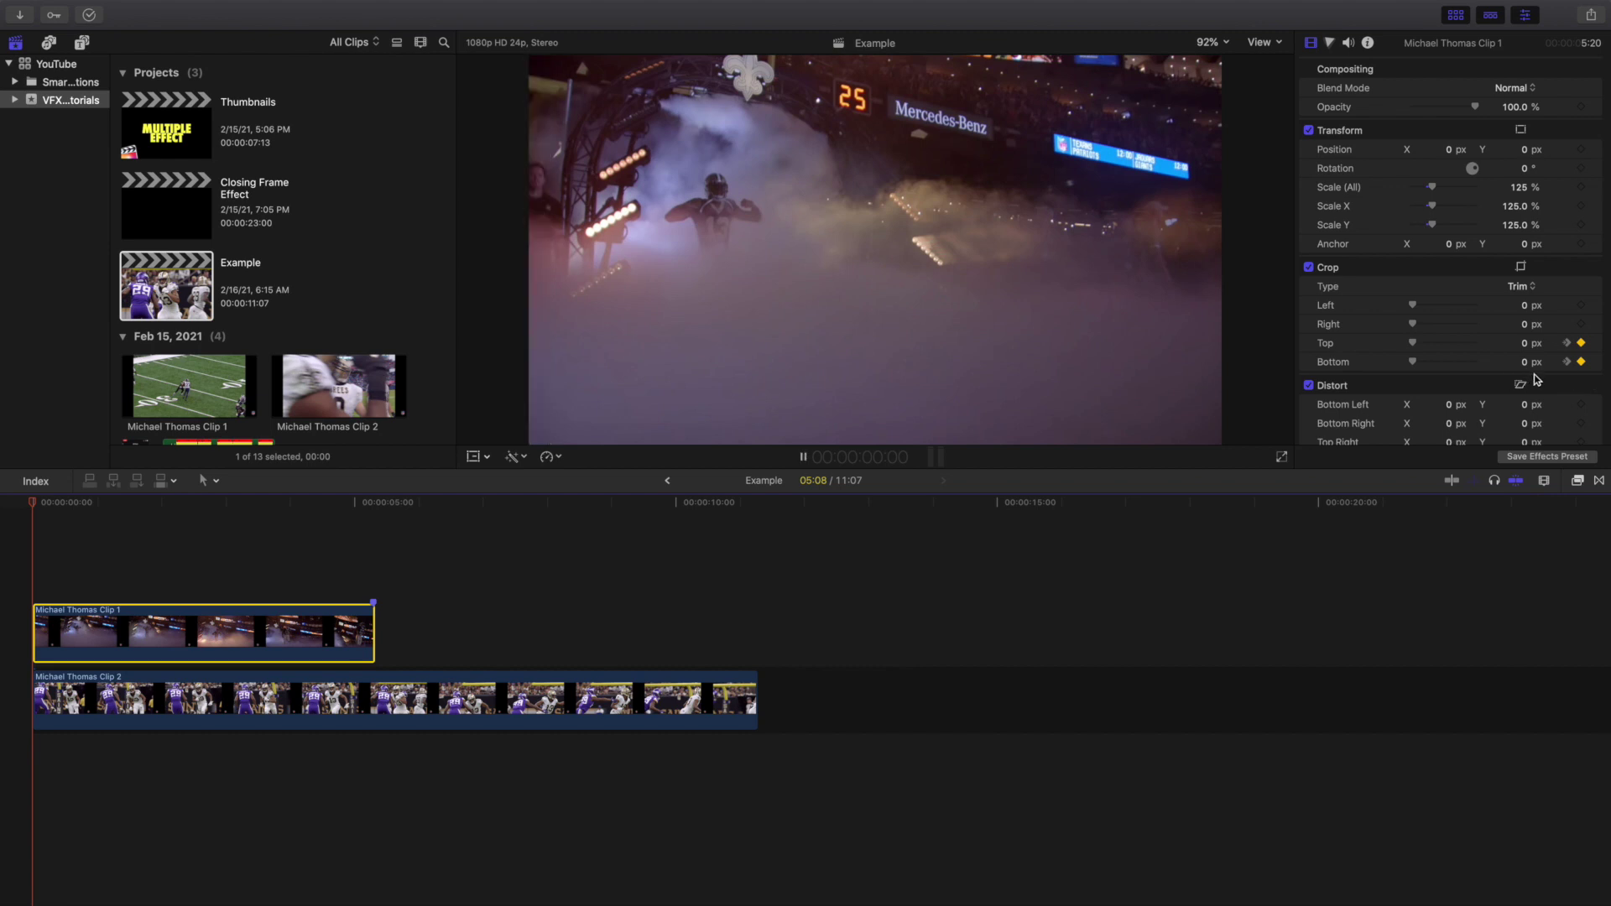
key(space)
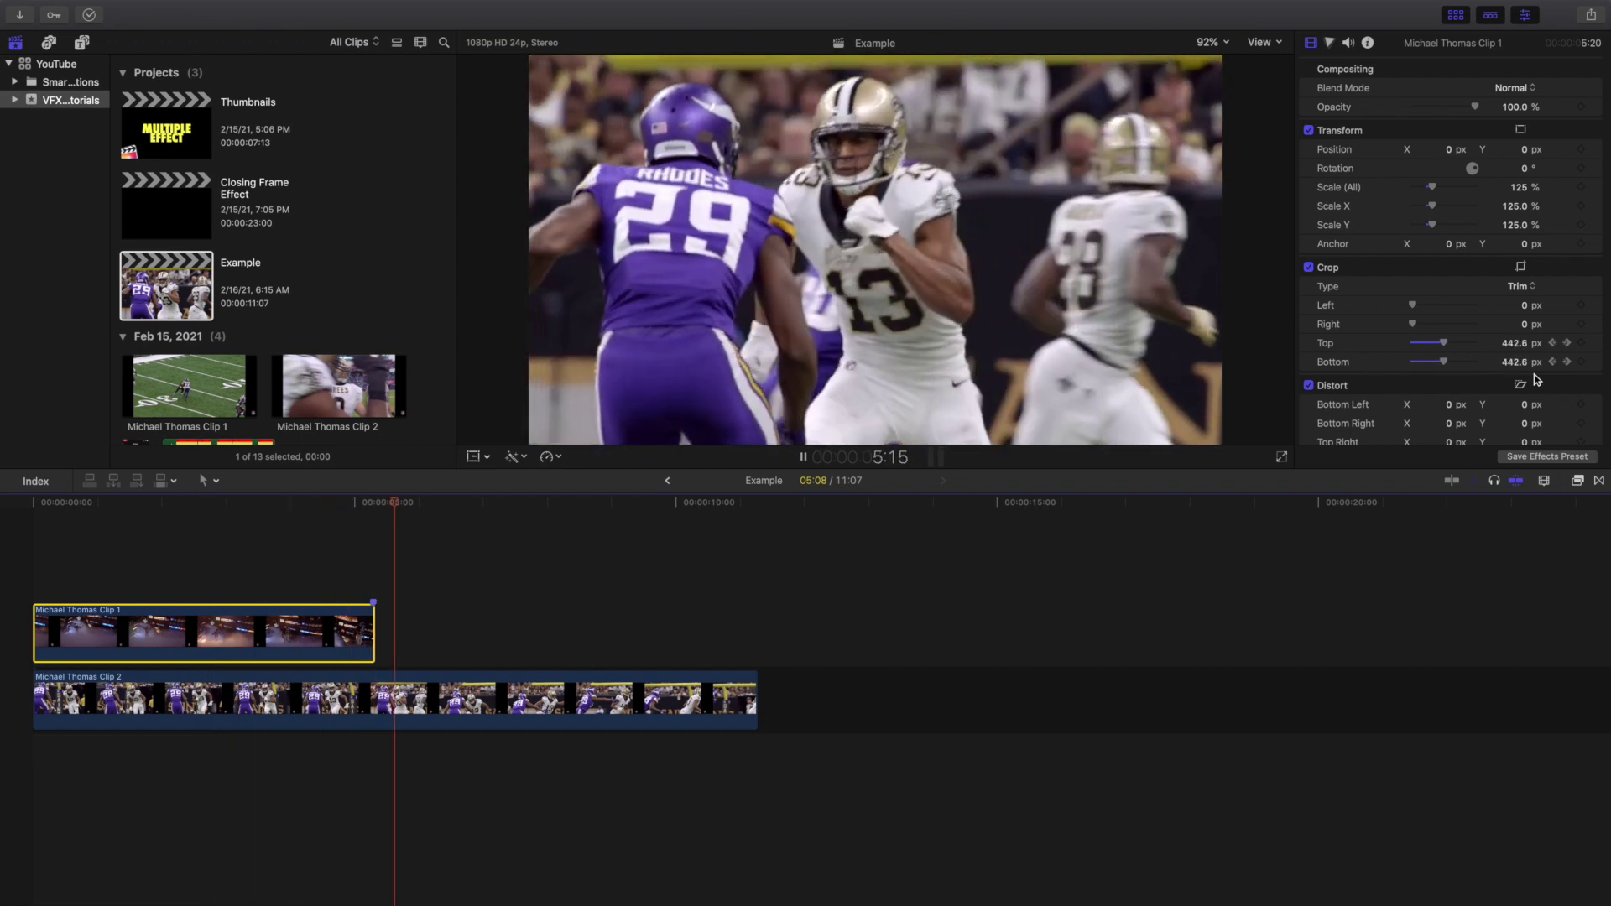
key(space)
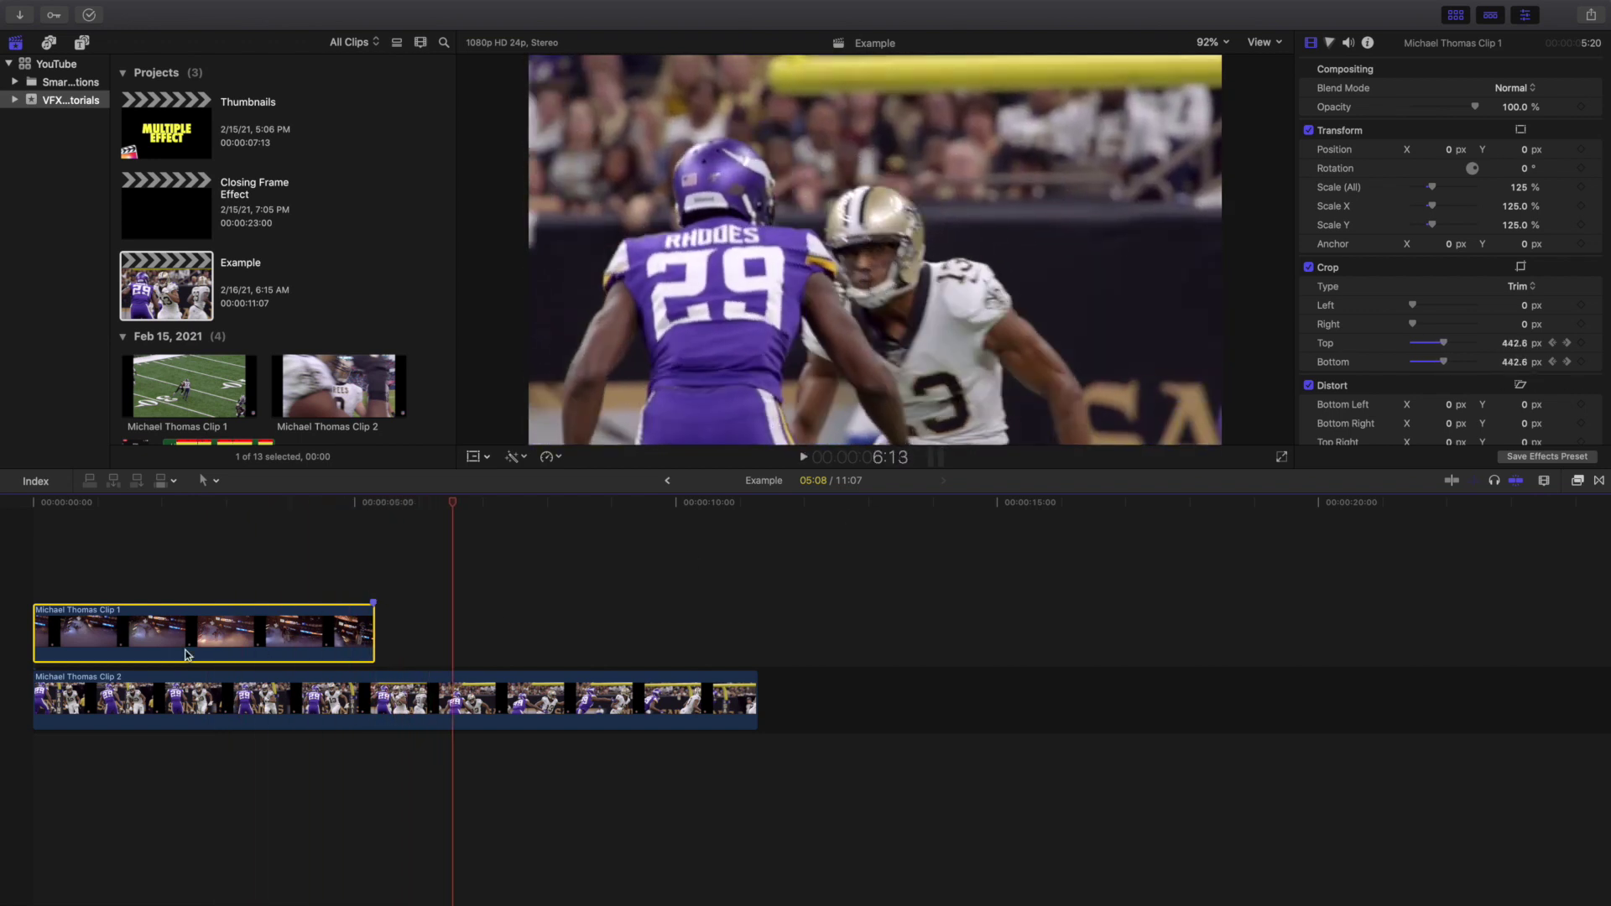
click(10, 591)
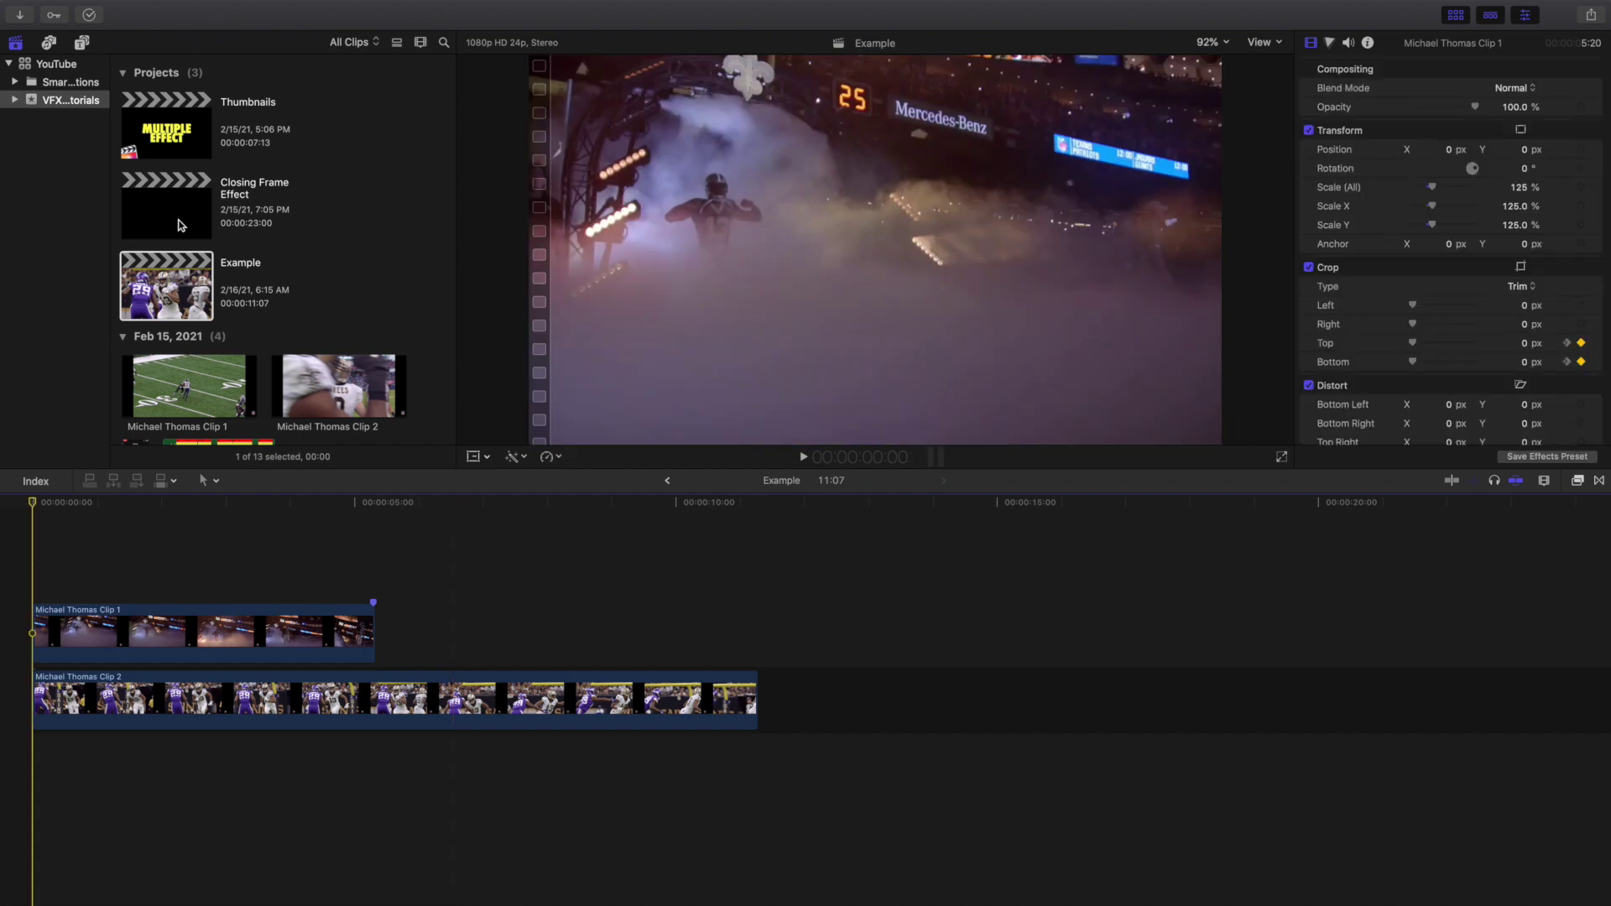
- Copy the MICHAEL THOMAS title from Closing Frame Effect and paste it into Example
double_click(180, 224)
click(135, 592)
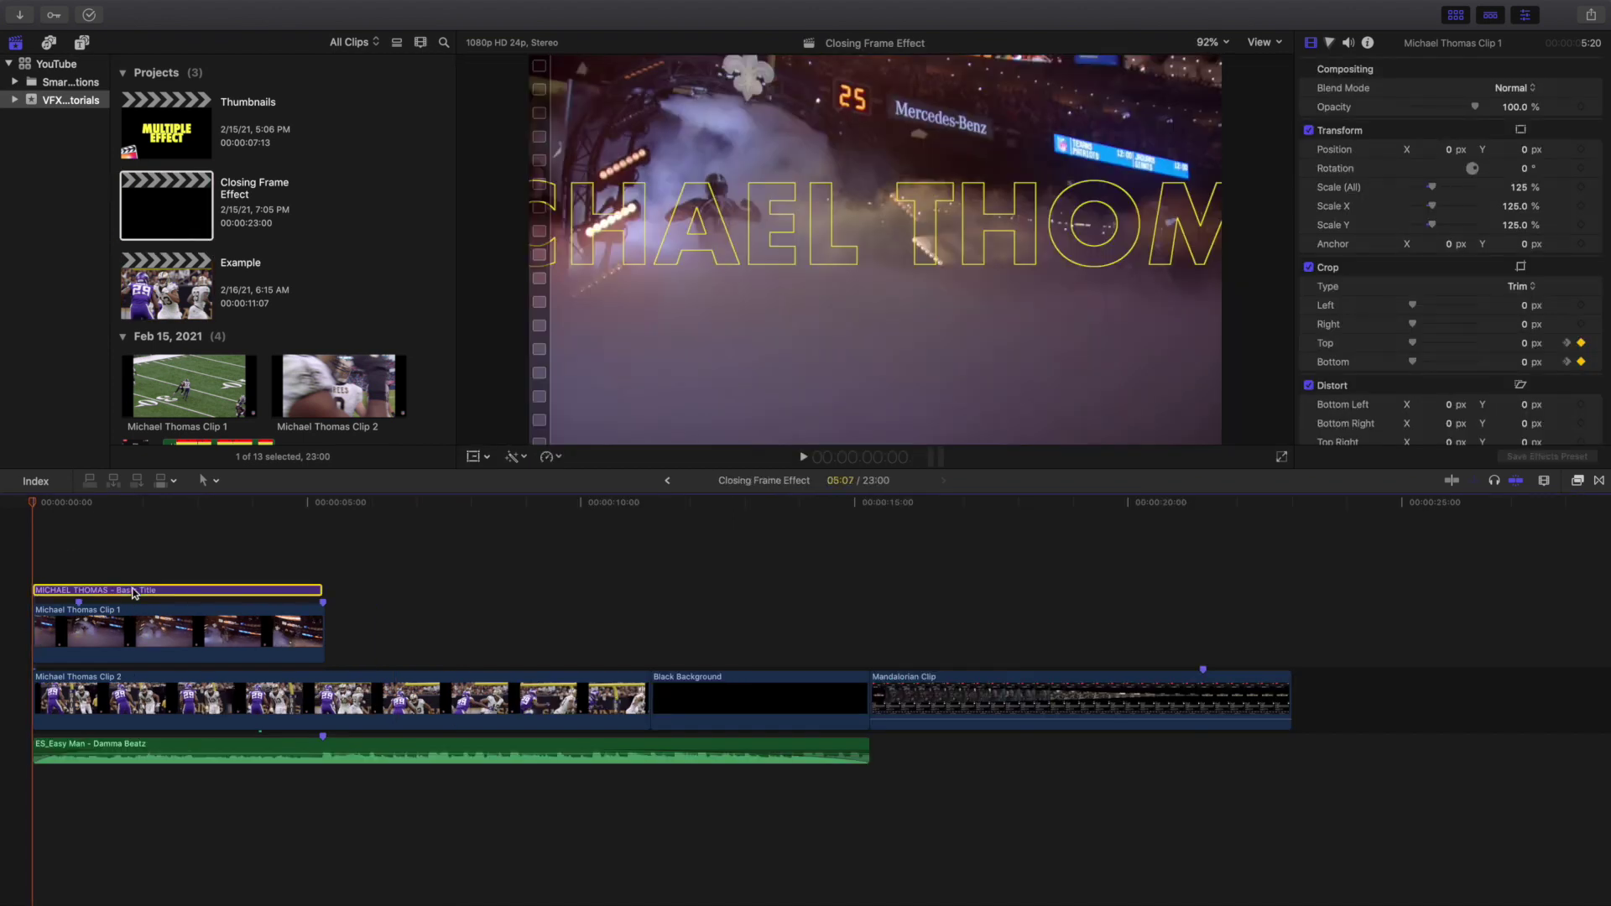
double_click(172, 293)
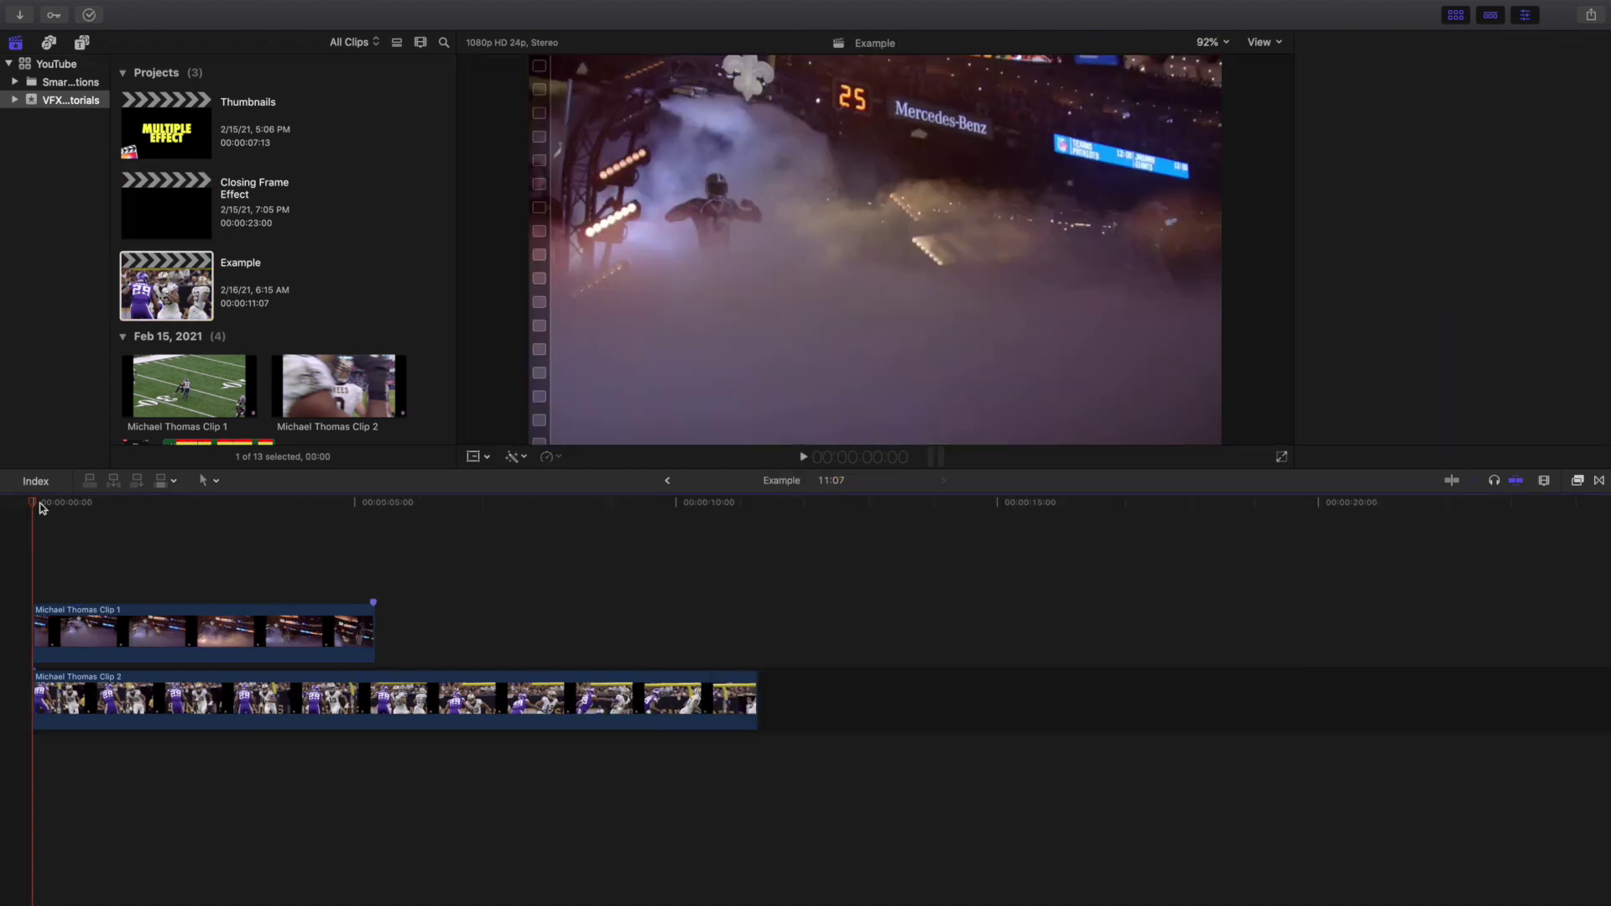
key(super+v)
click(21, 556)
click(126, 589)
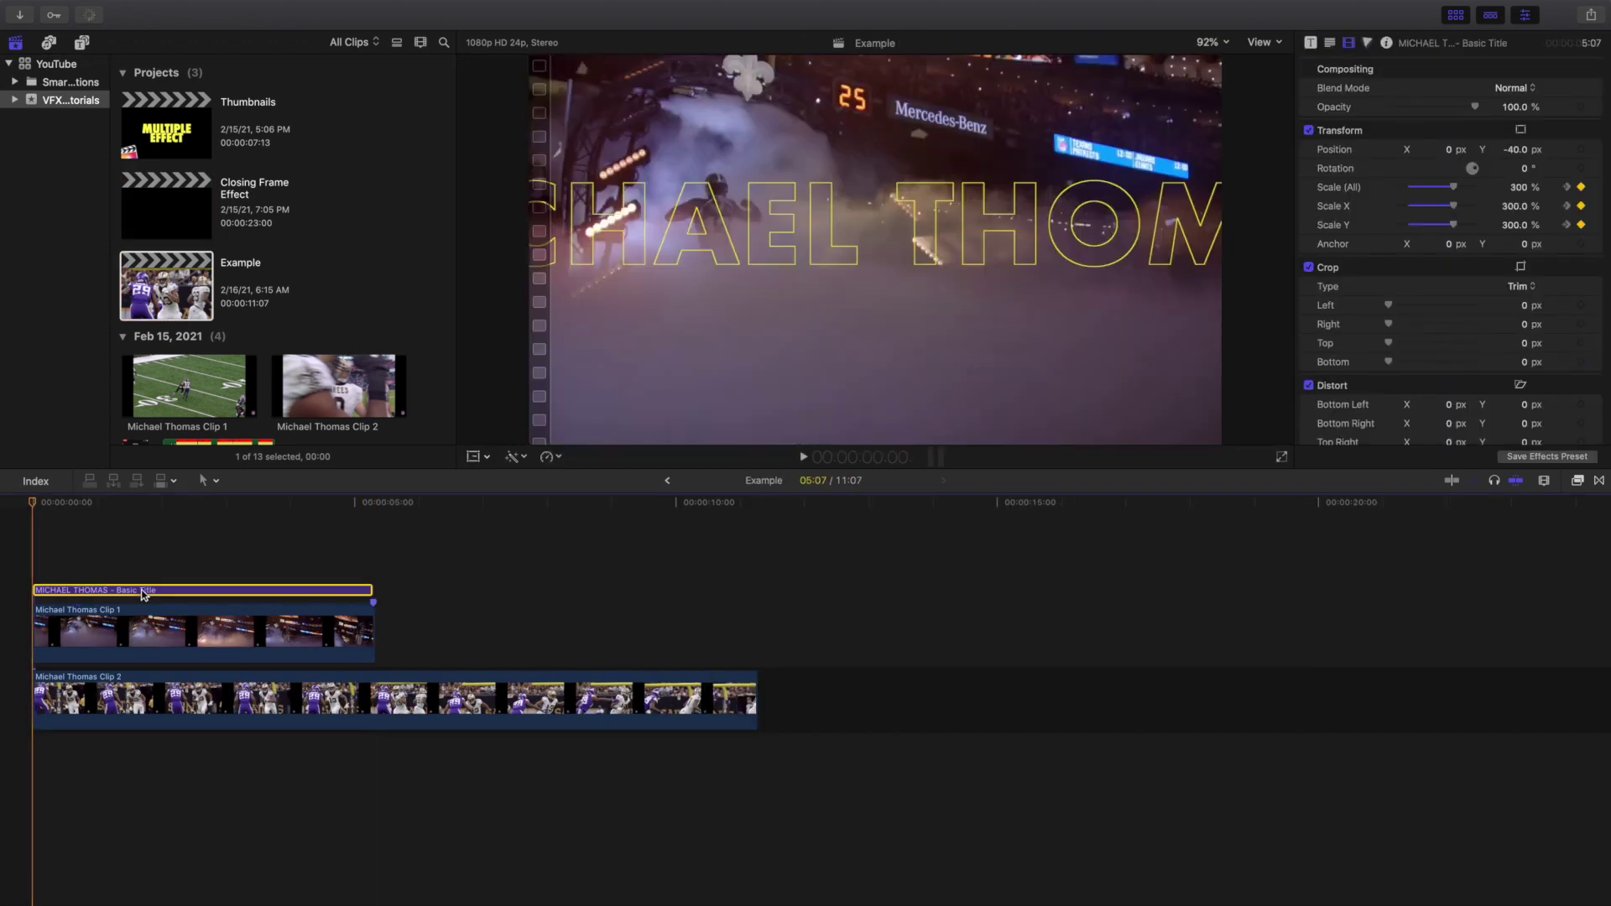
click(1594, 187)
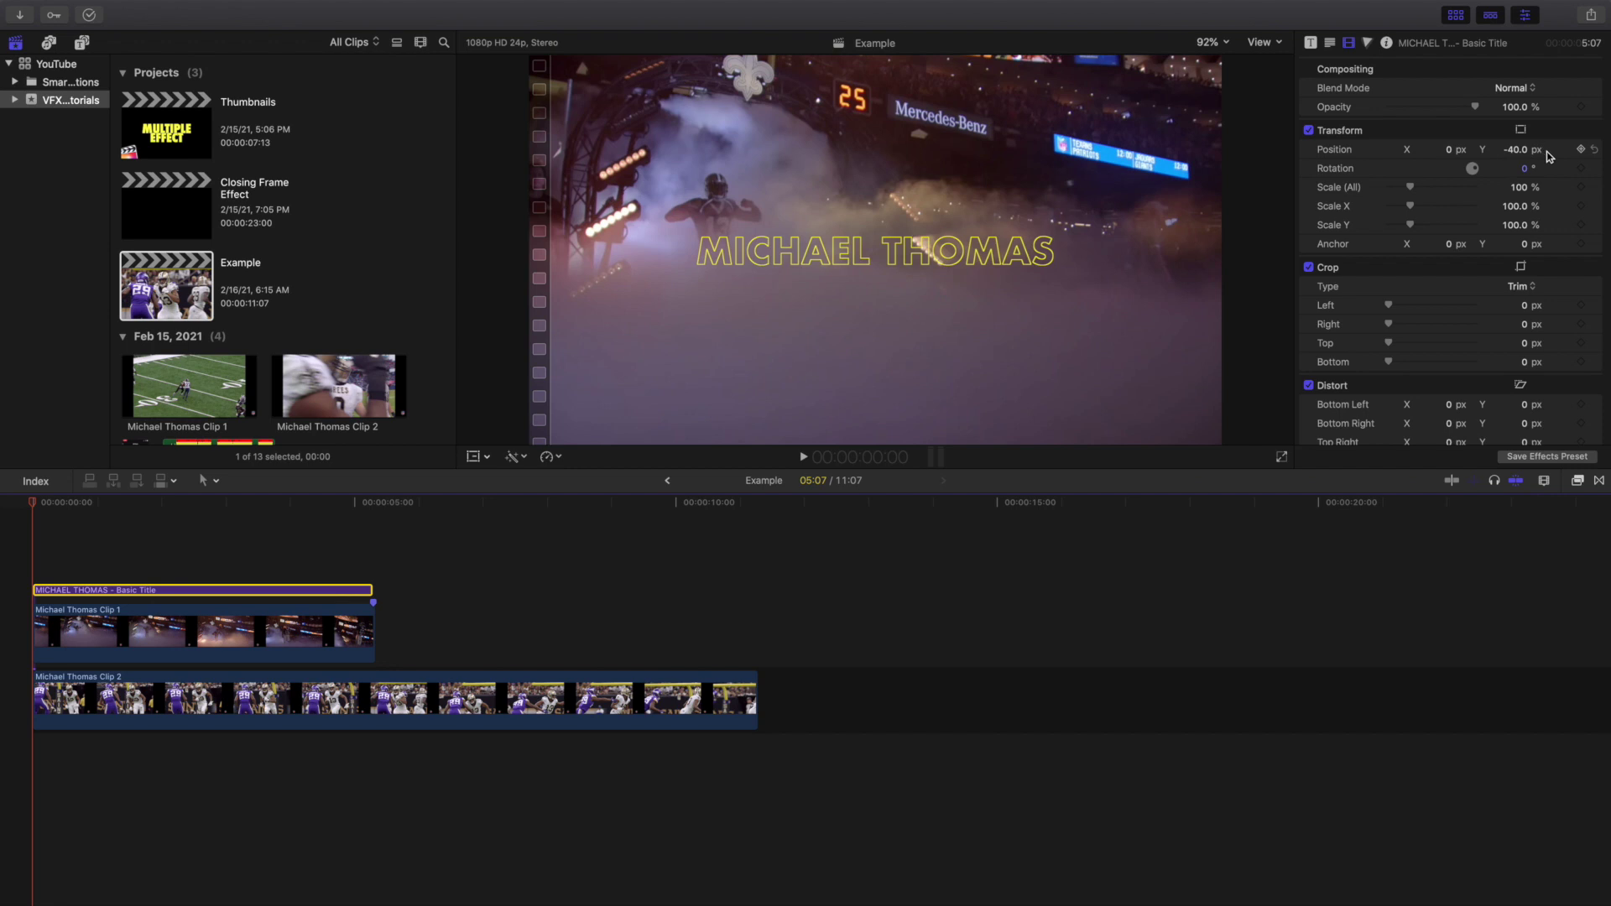
click(1330, 43)
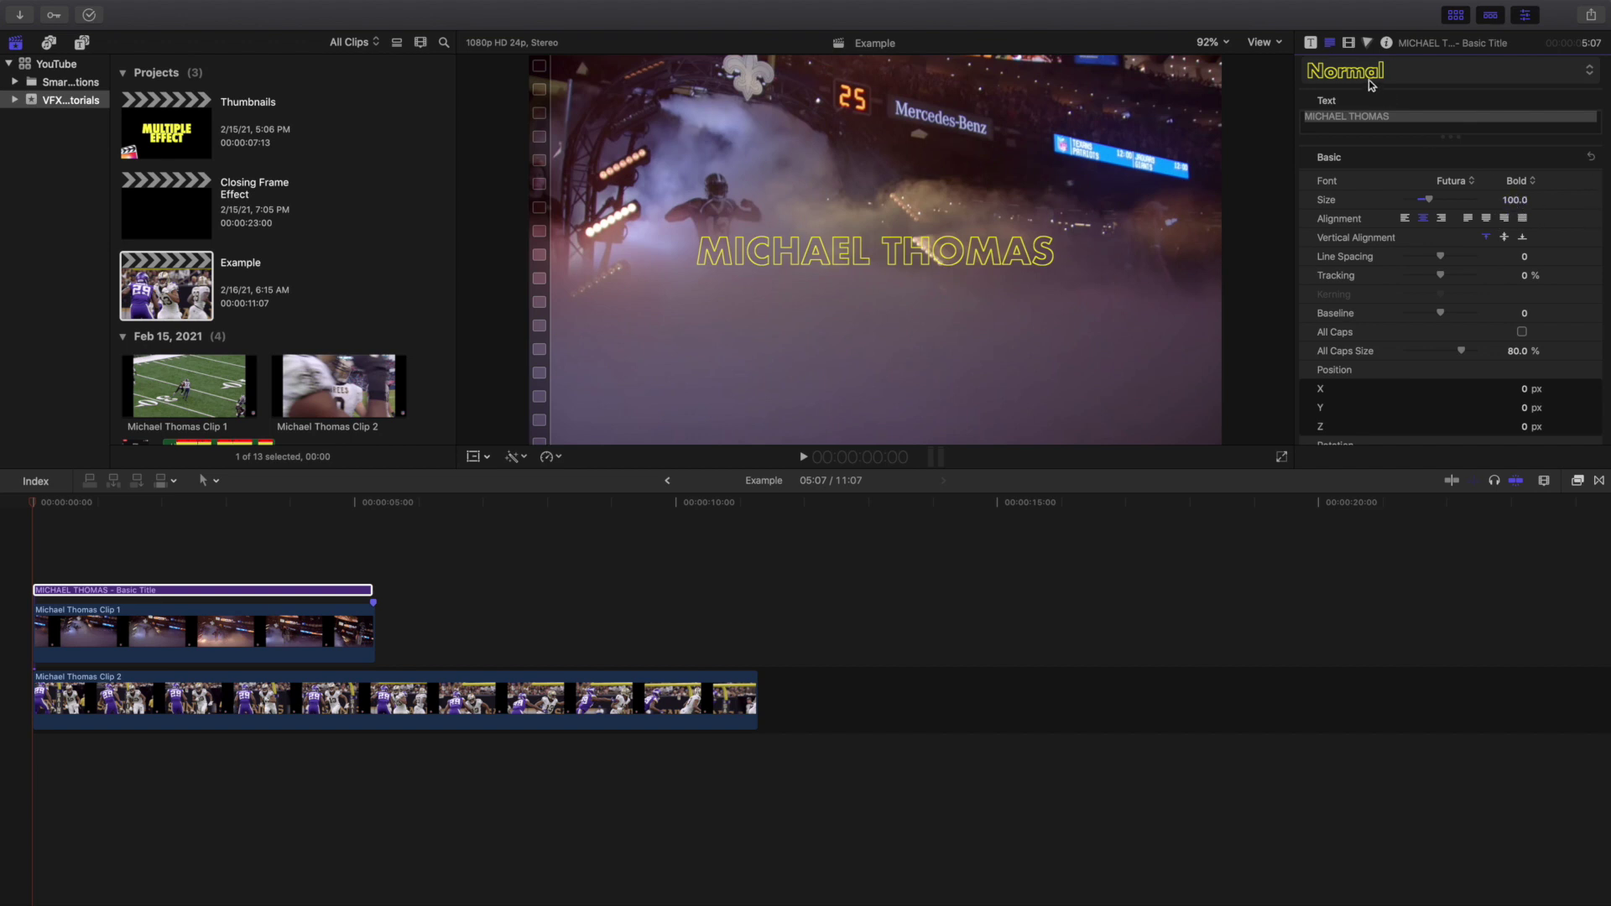
click(1349, 45)
click(82, 45)
scroll(48, 166, up, 2)
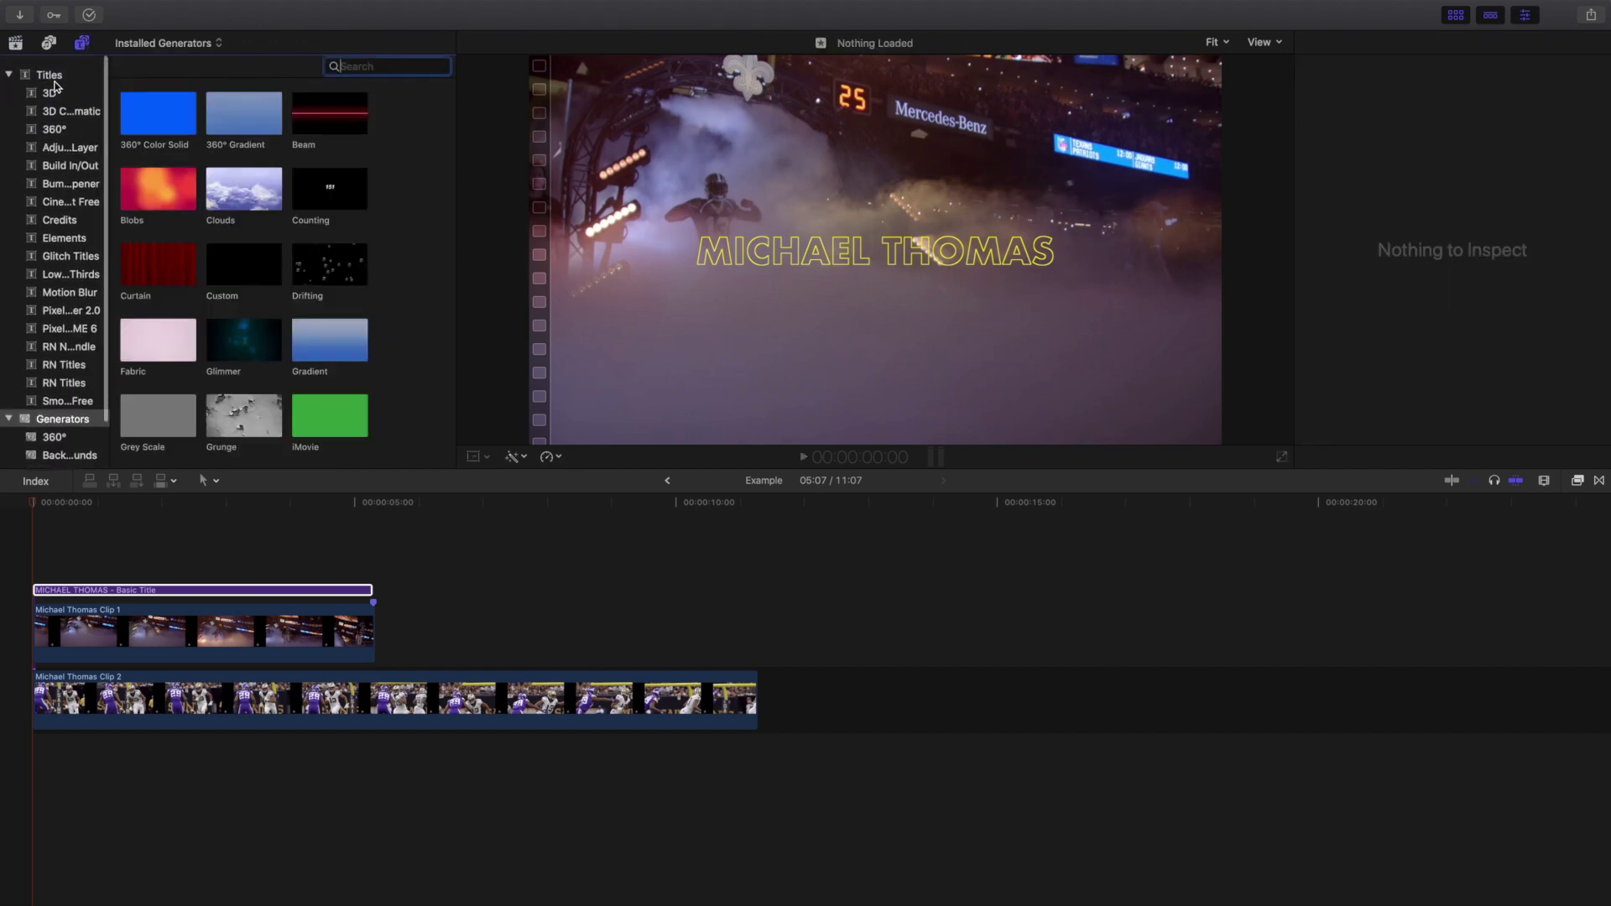
click(49, 64)
scroll(229, 240, down, 3)
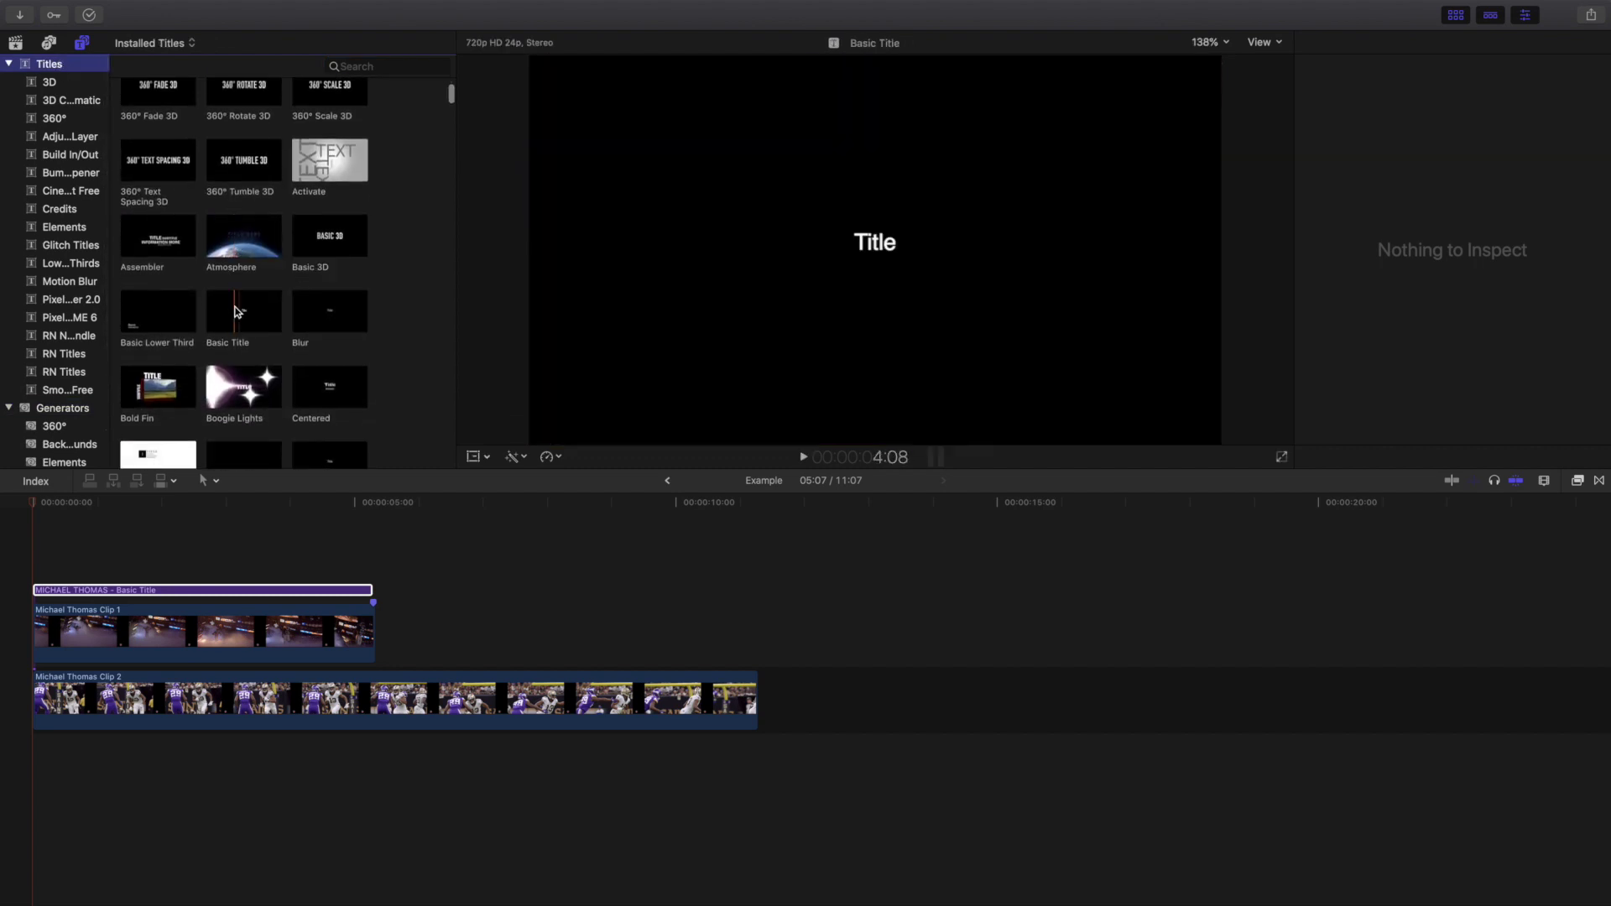
click(15, 43)
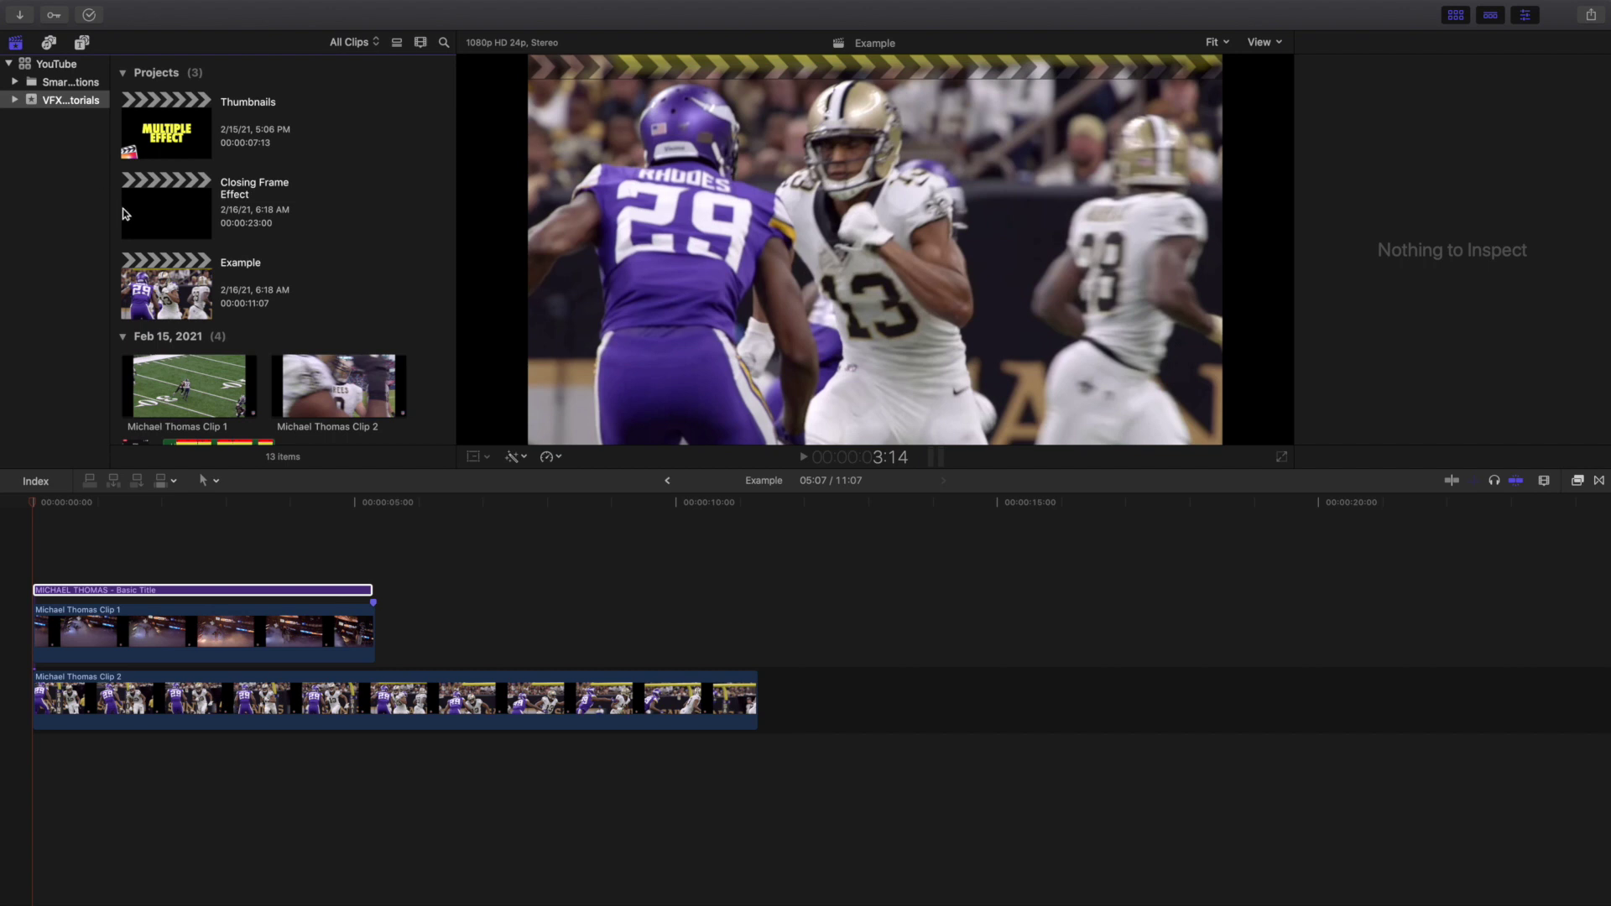
click(174, 283)
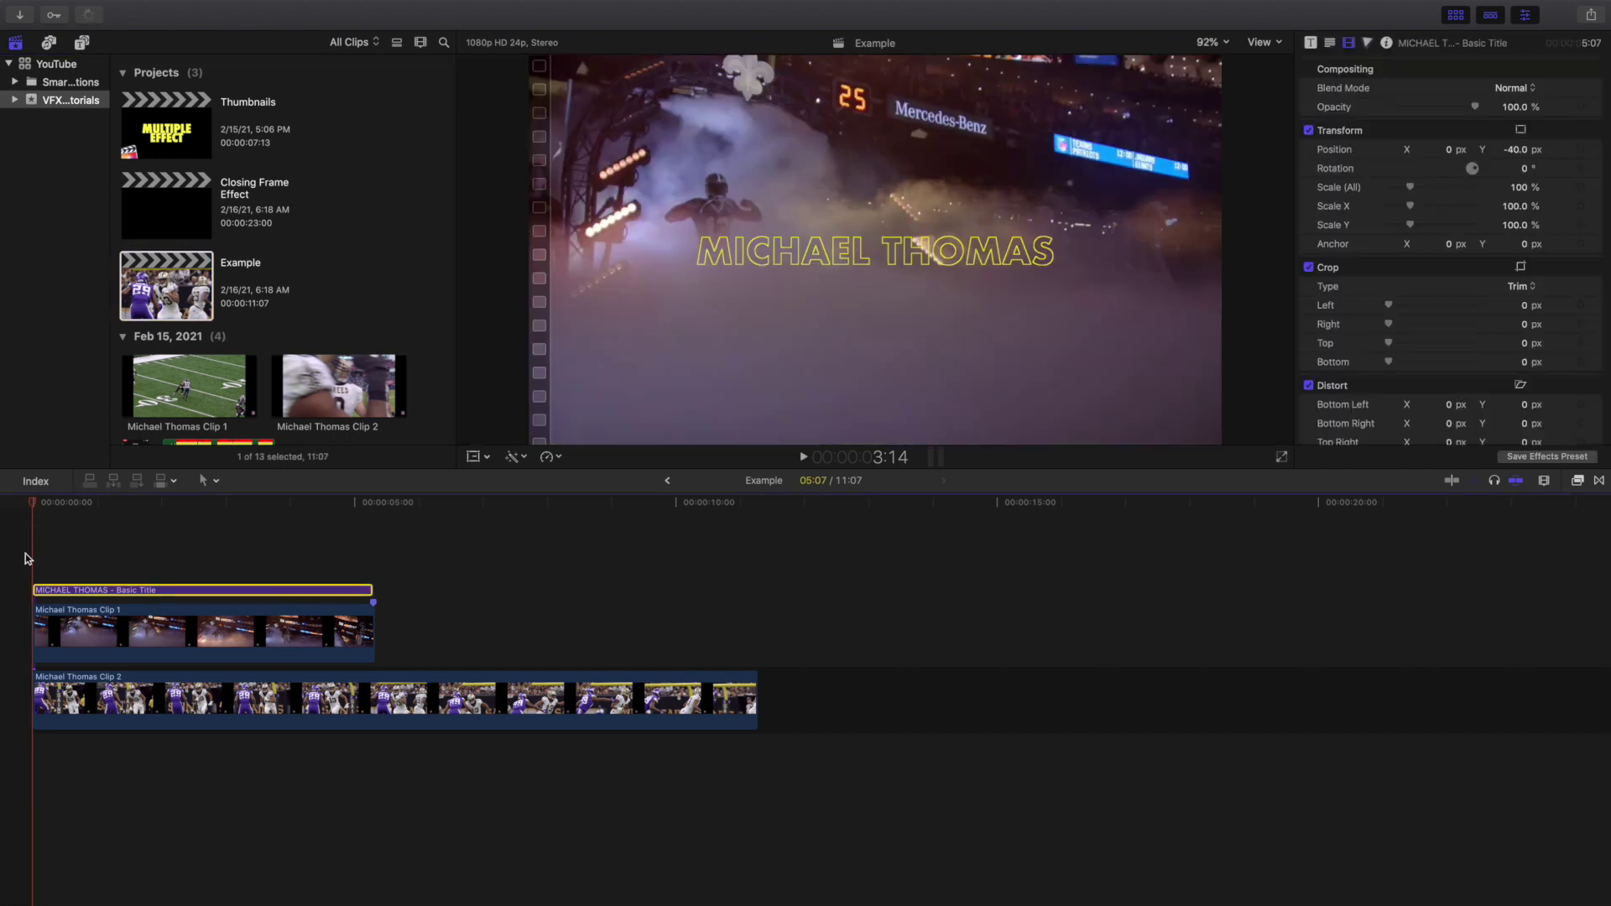
click(112, 591)
click(1330, 44)
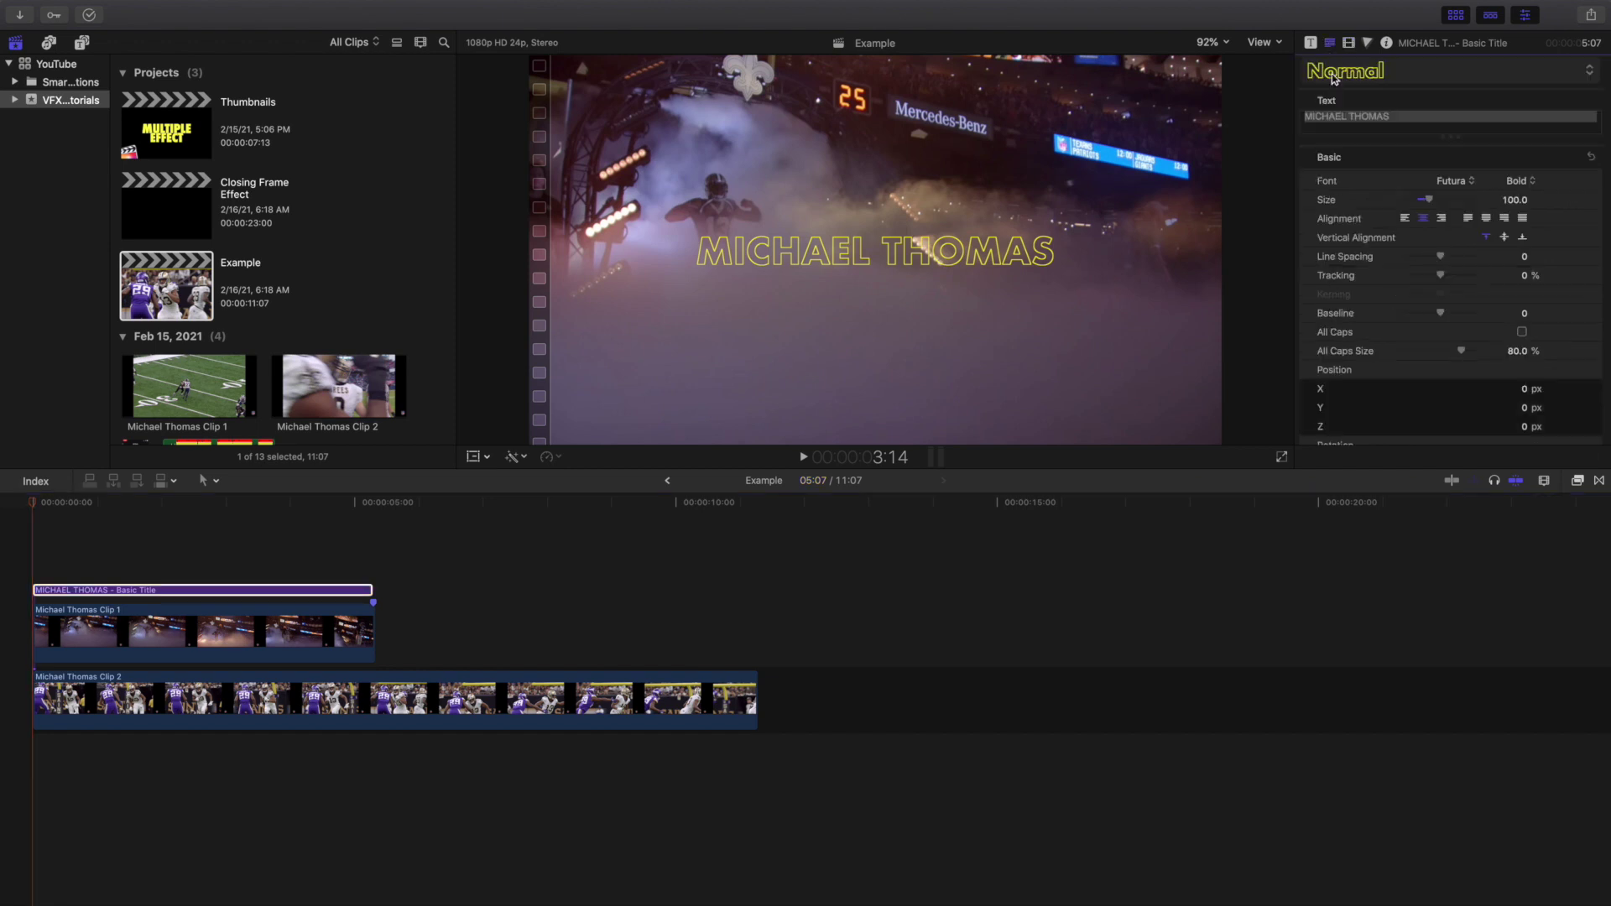
scroll(1396, 200, down, 5)
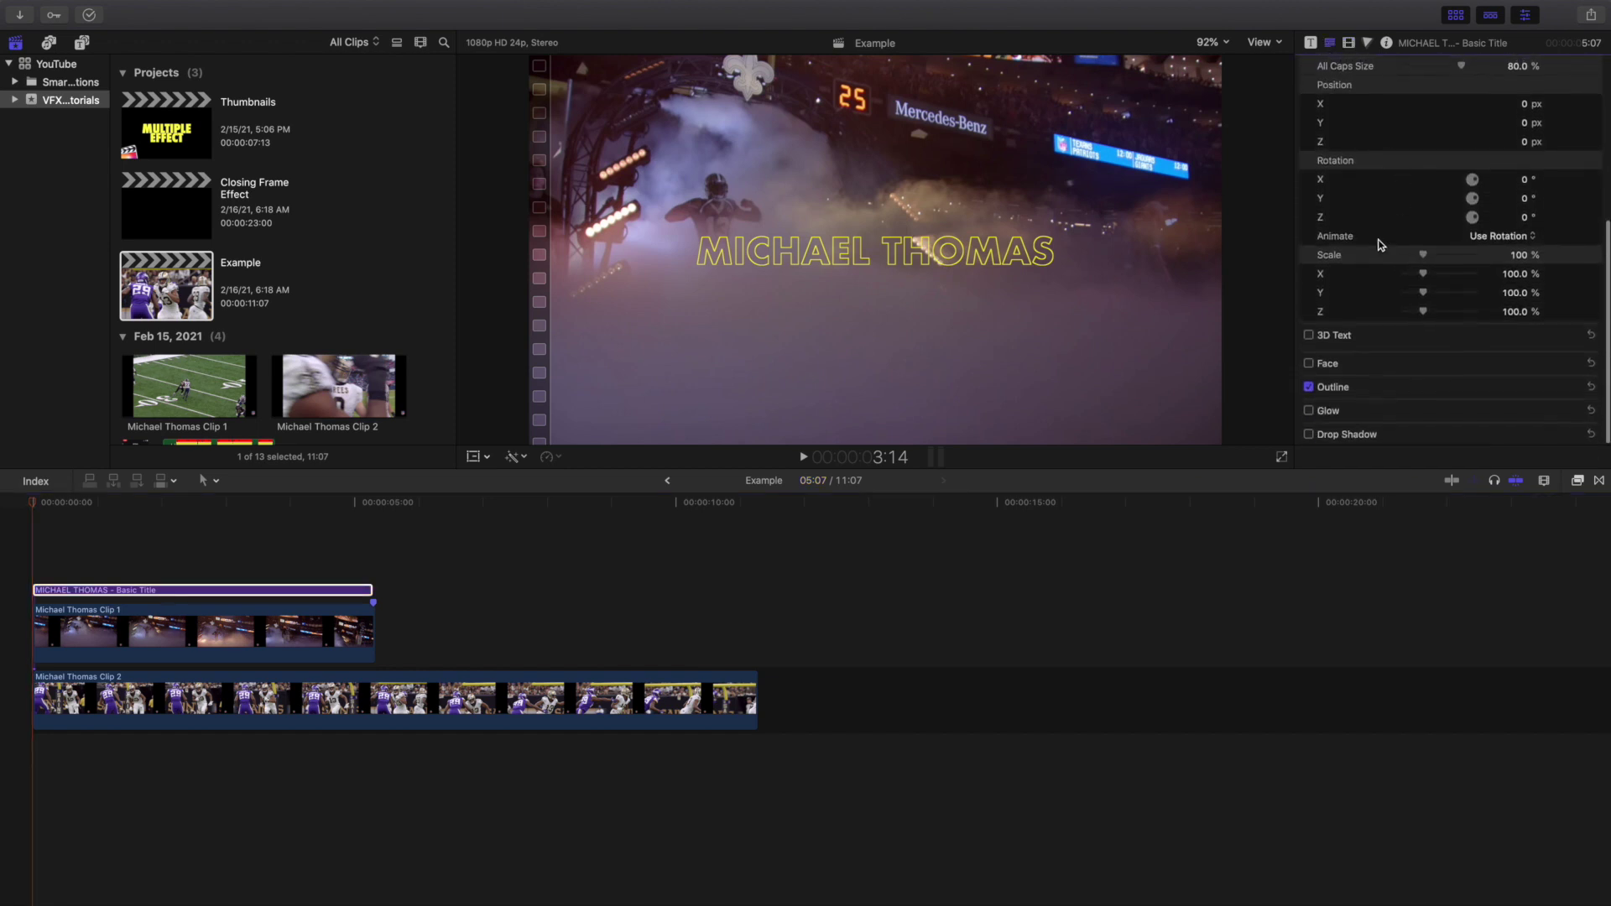
click(1310, 366)
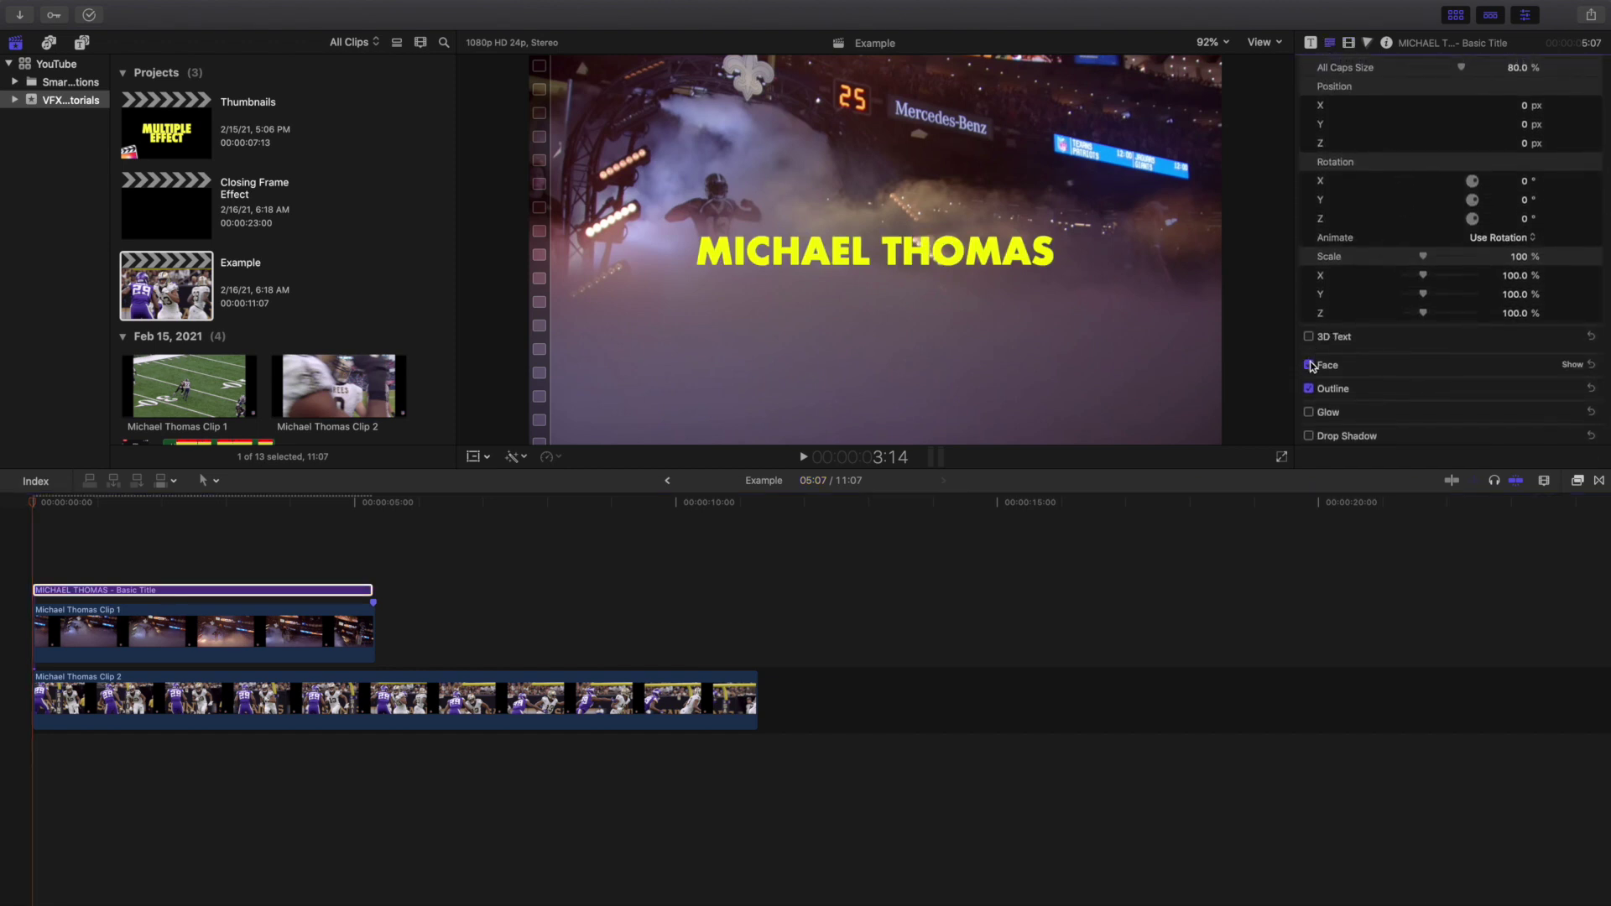
click(1309, 366)
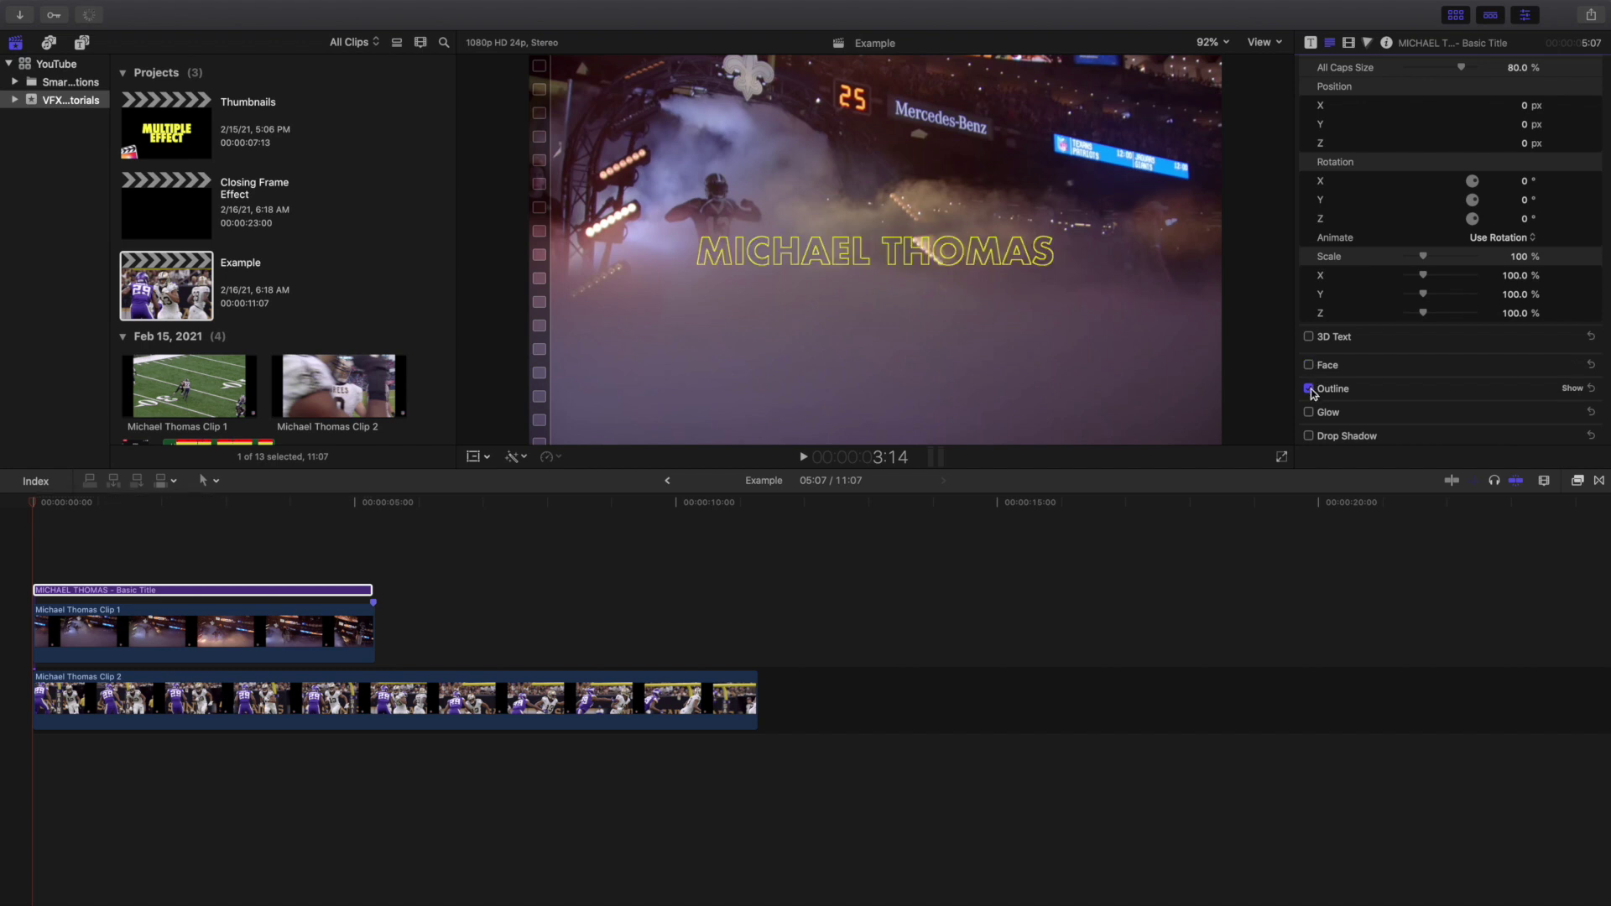
click(1310, 389)
click(1308, 389)
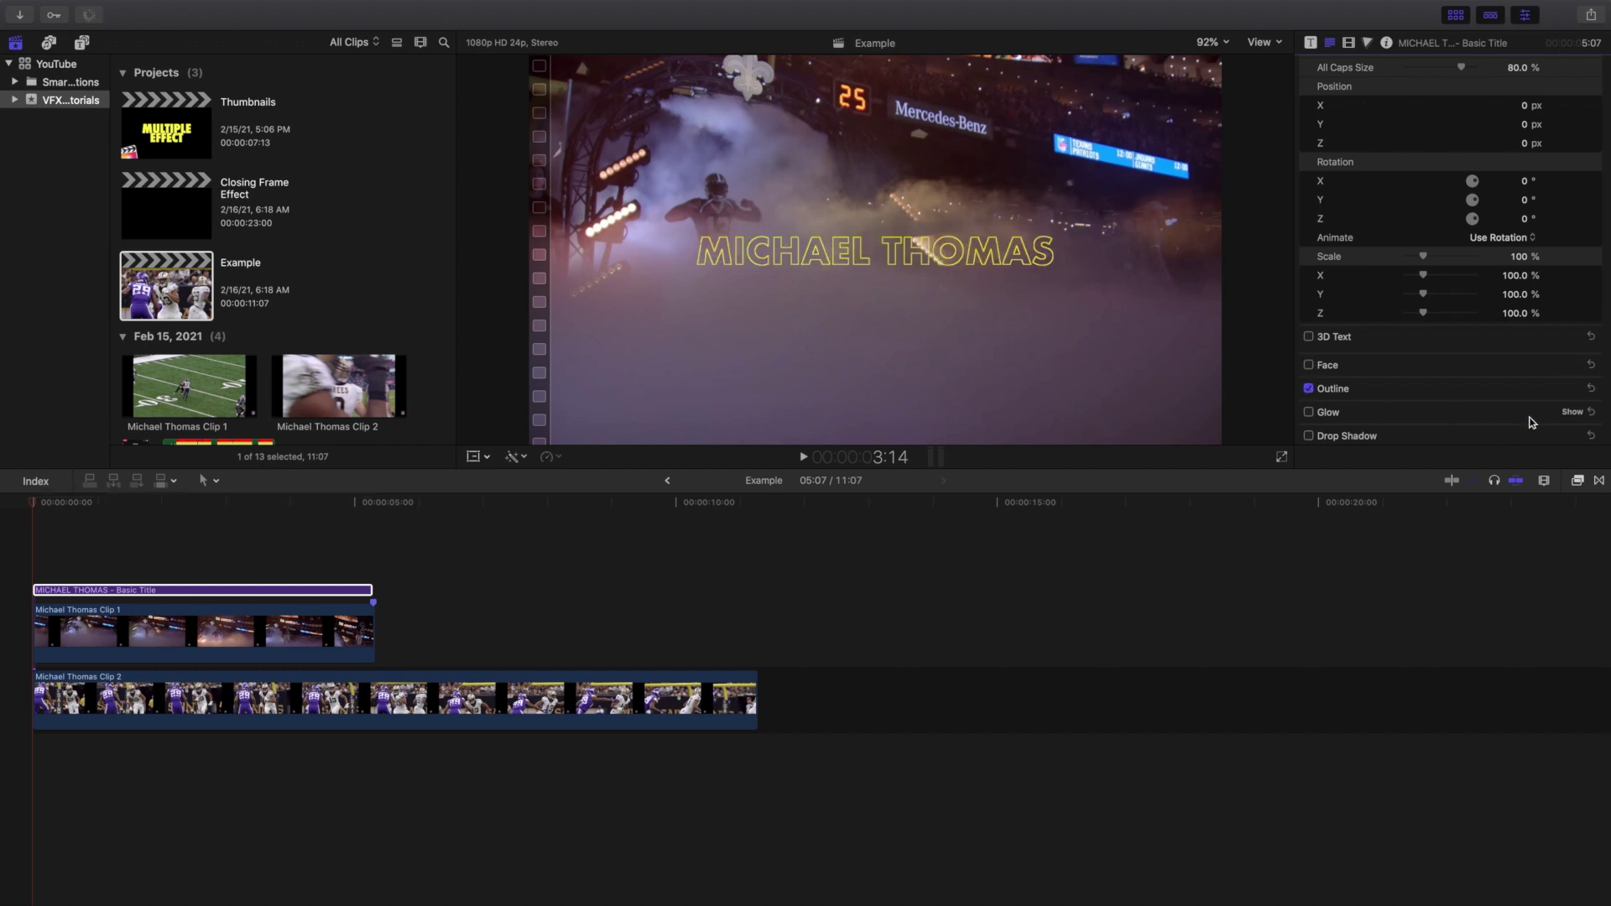
click(1571, 389)
scroll(1523, 371, down, 2)
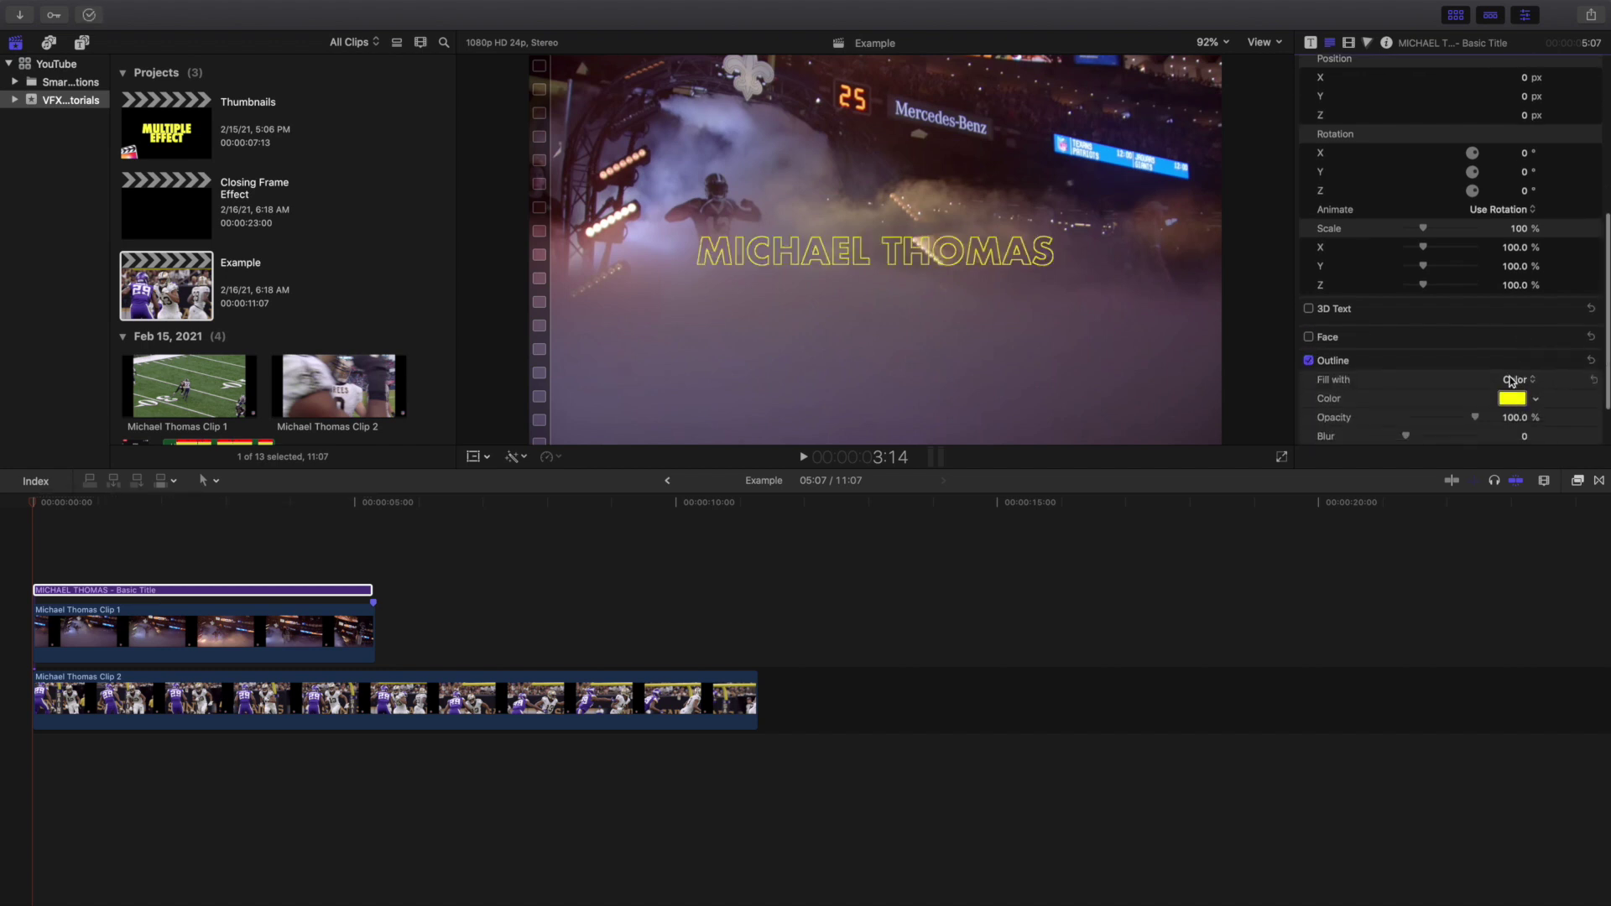
click(1572, 362)
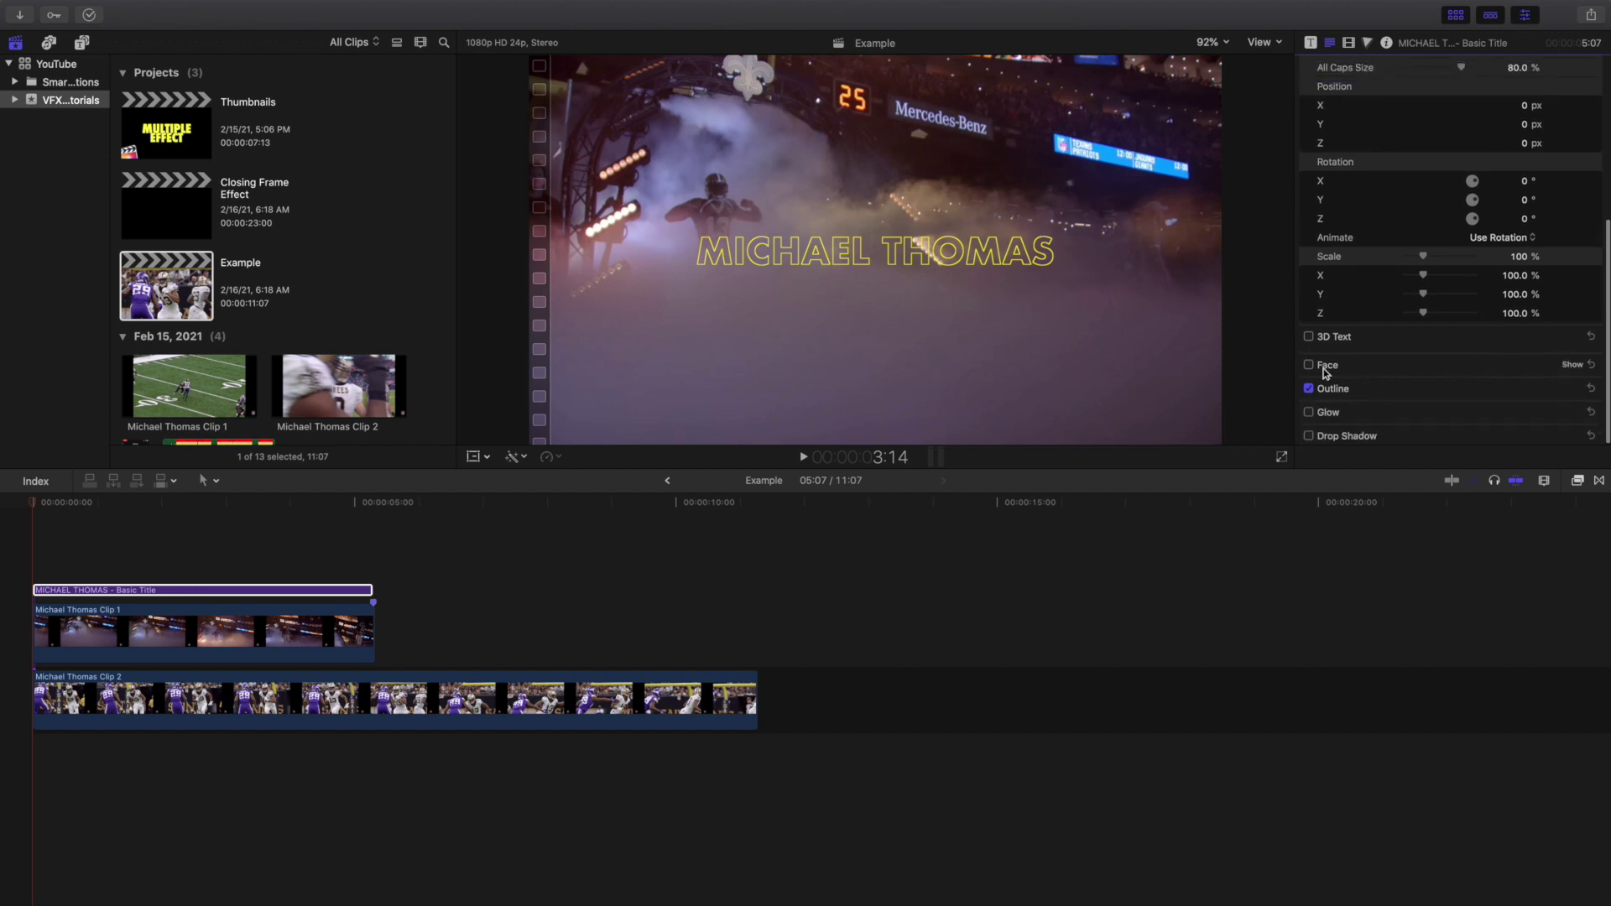
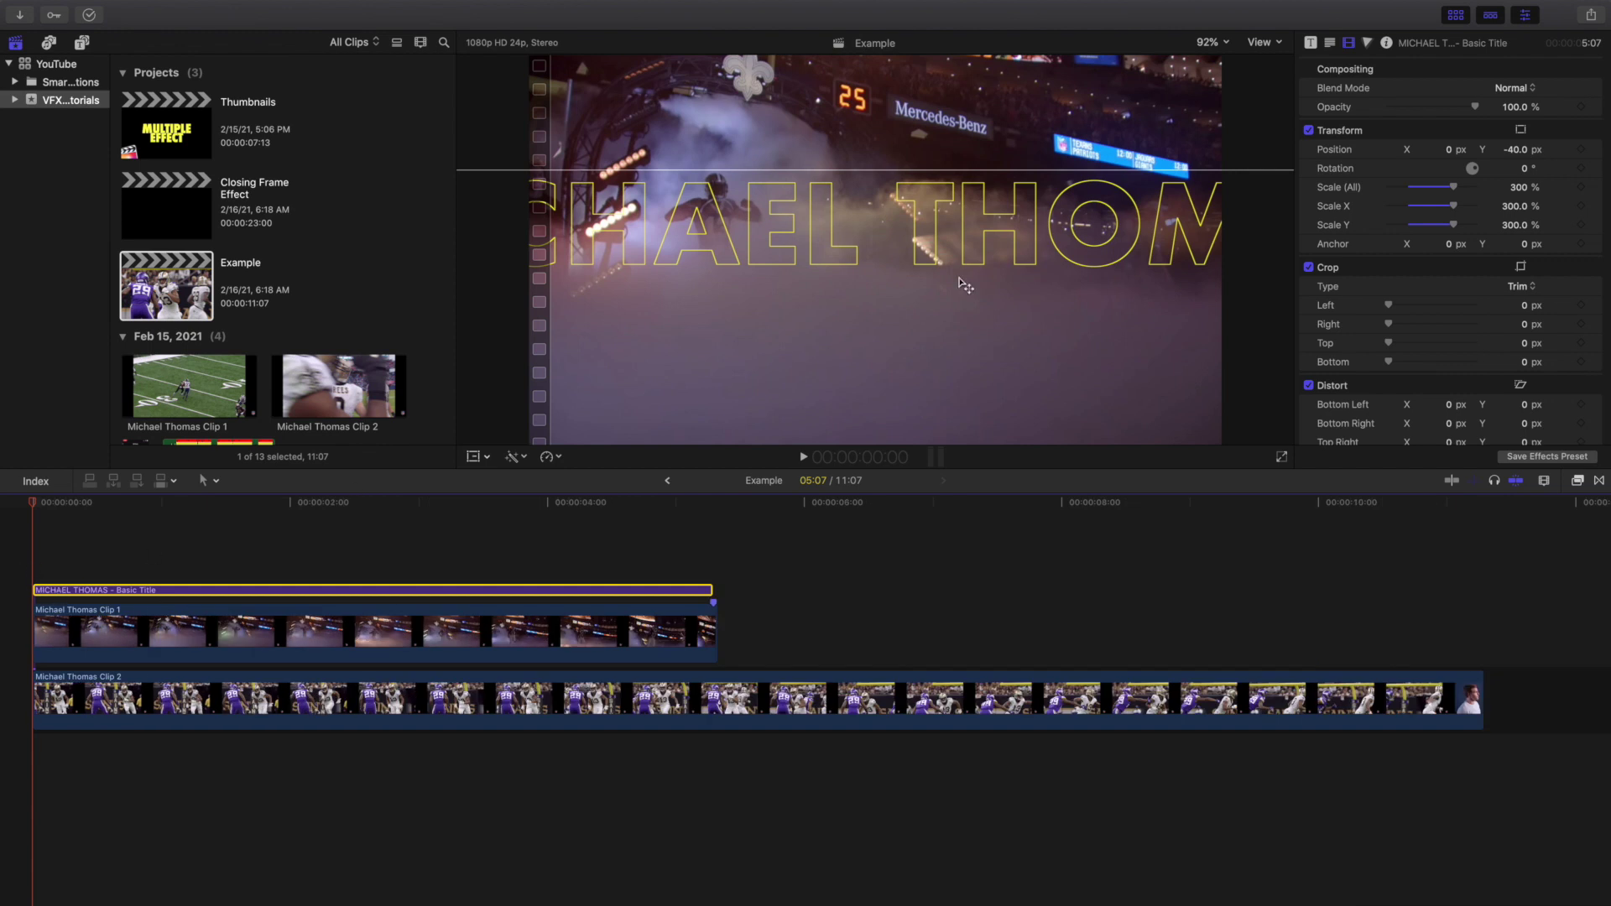
- Keyframe the title's Scale so it goes from 300% at 0:00 to 100% on its last frame (5:06)
click(1580, 187)
click(714, 550)
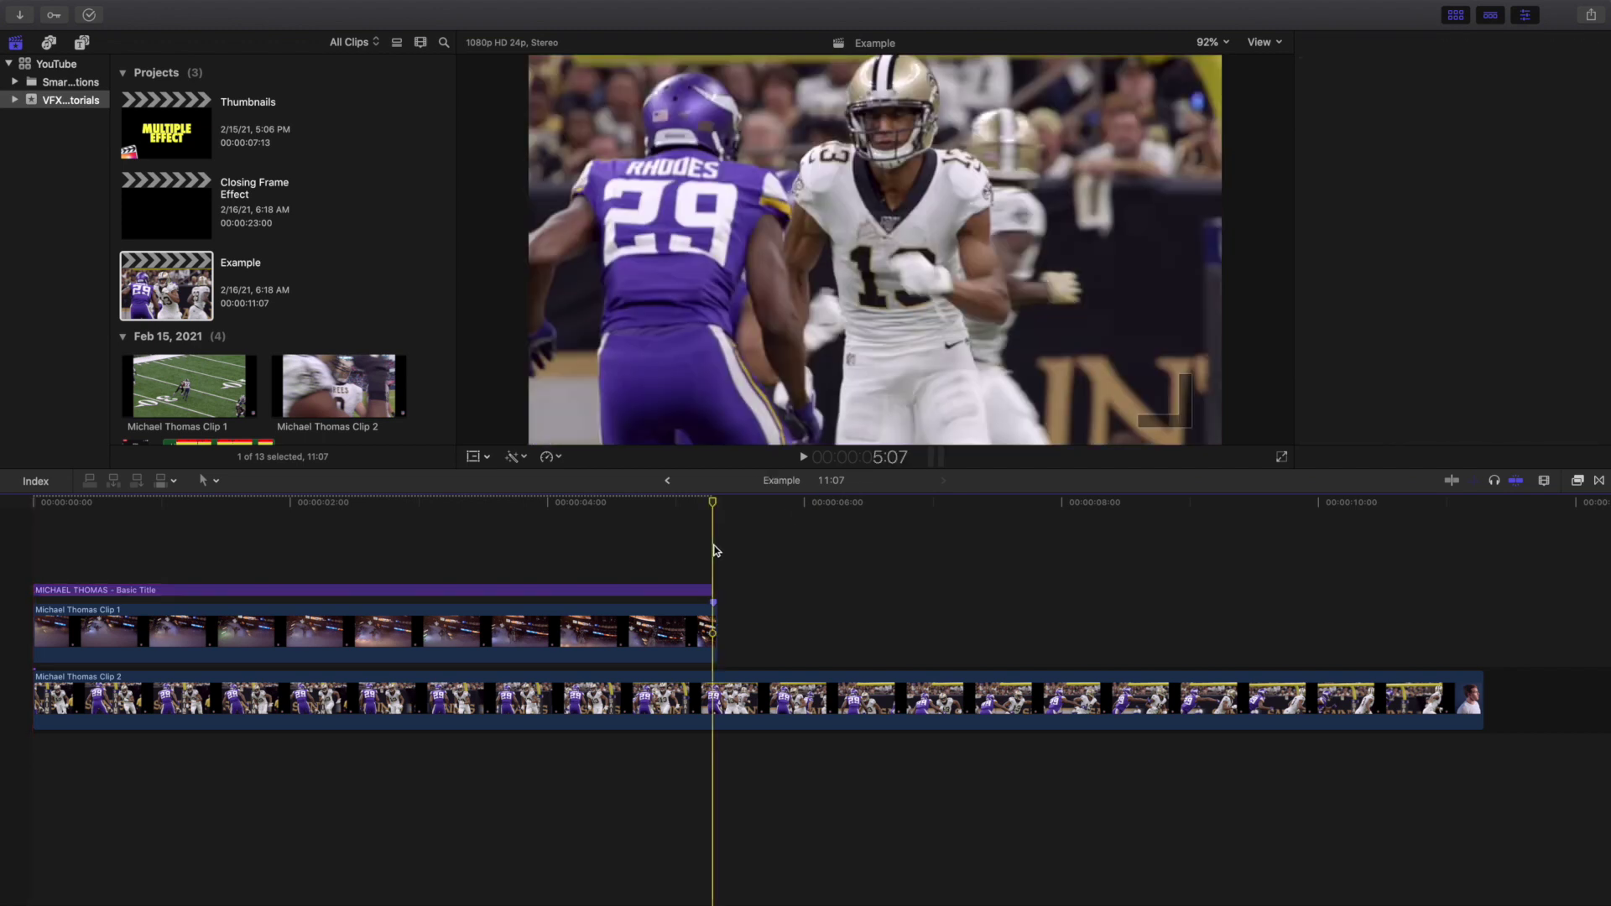
key(Left)
click(685, 590)
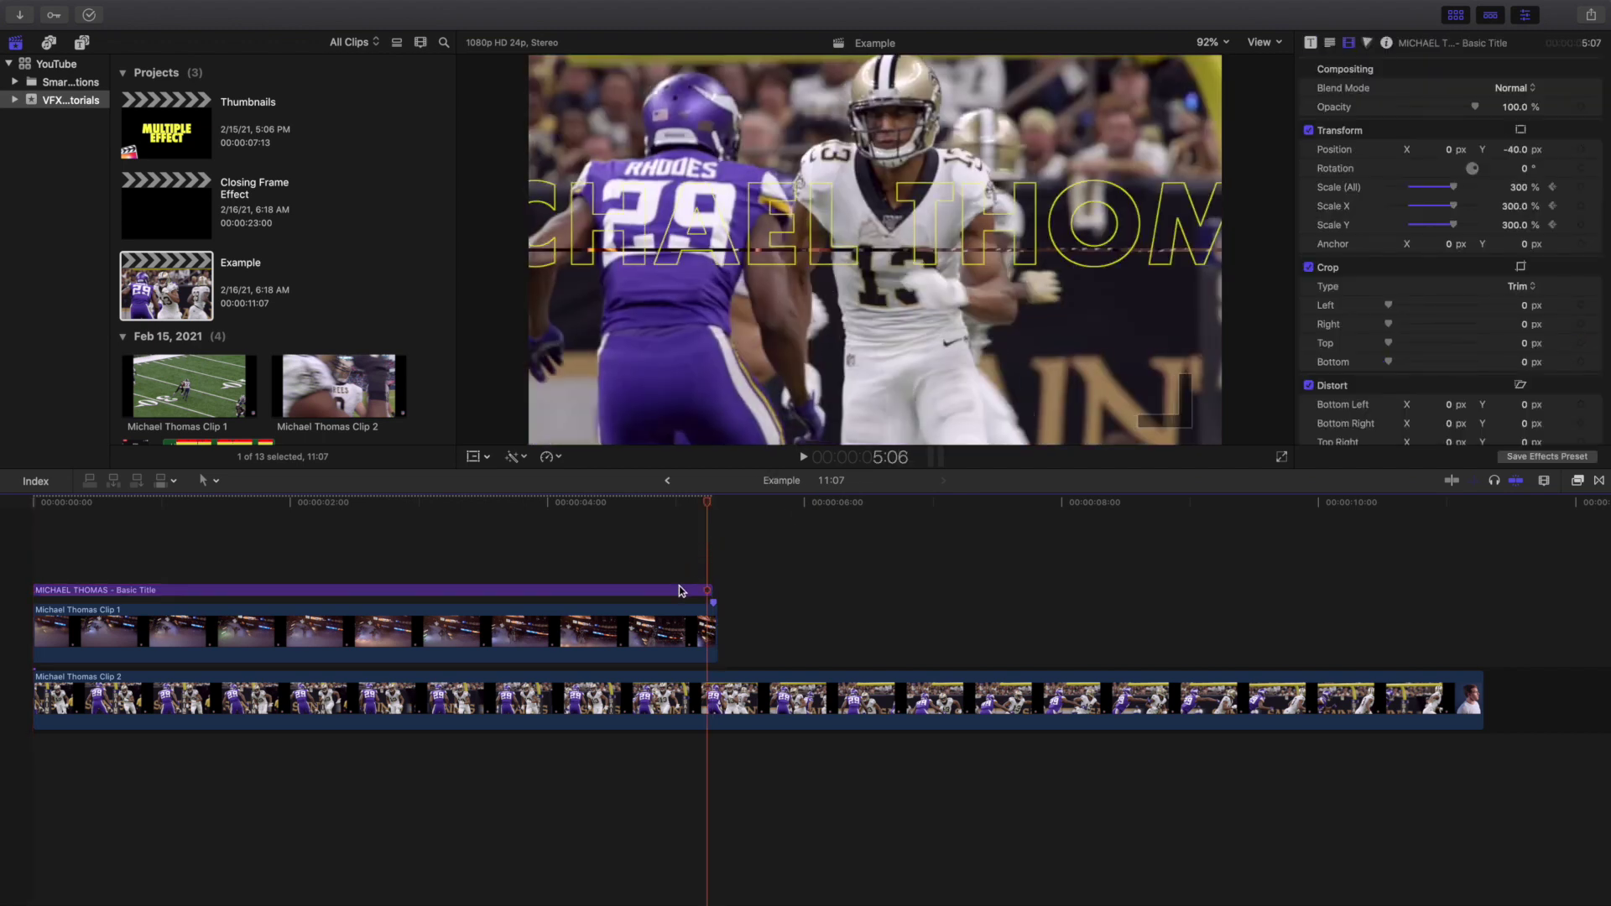
click(1520, 187)
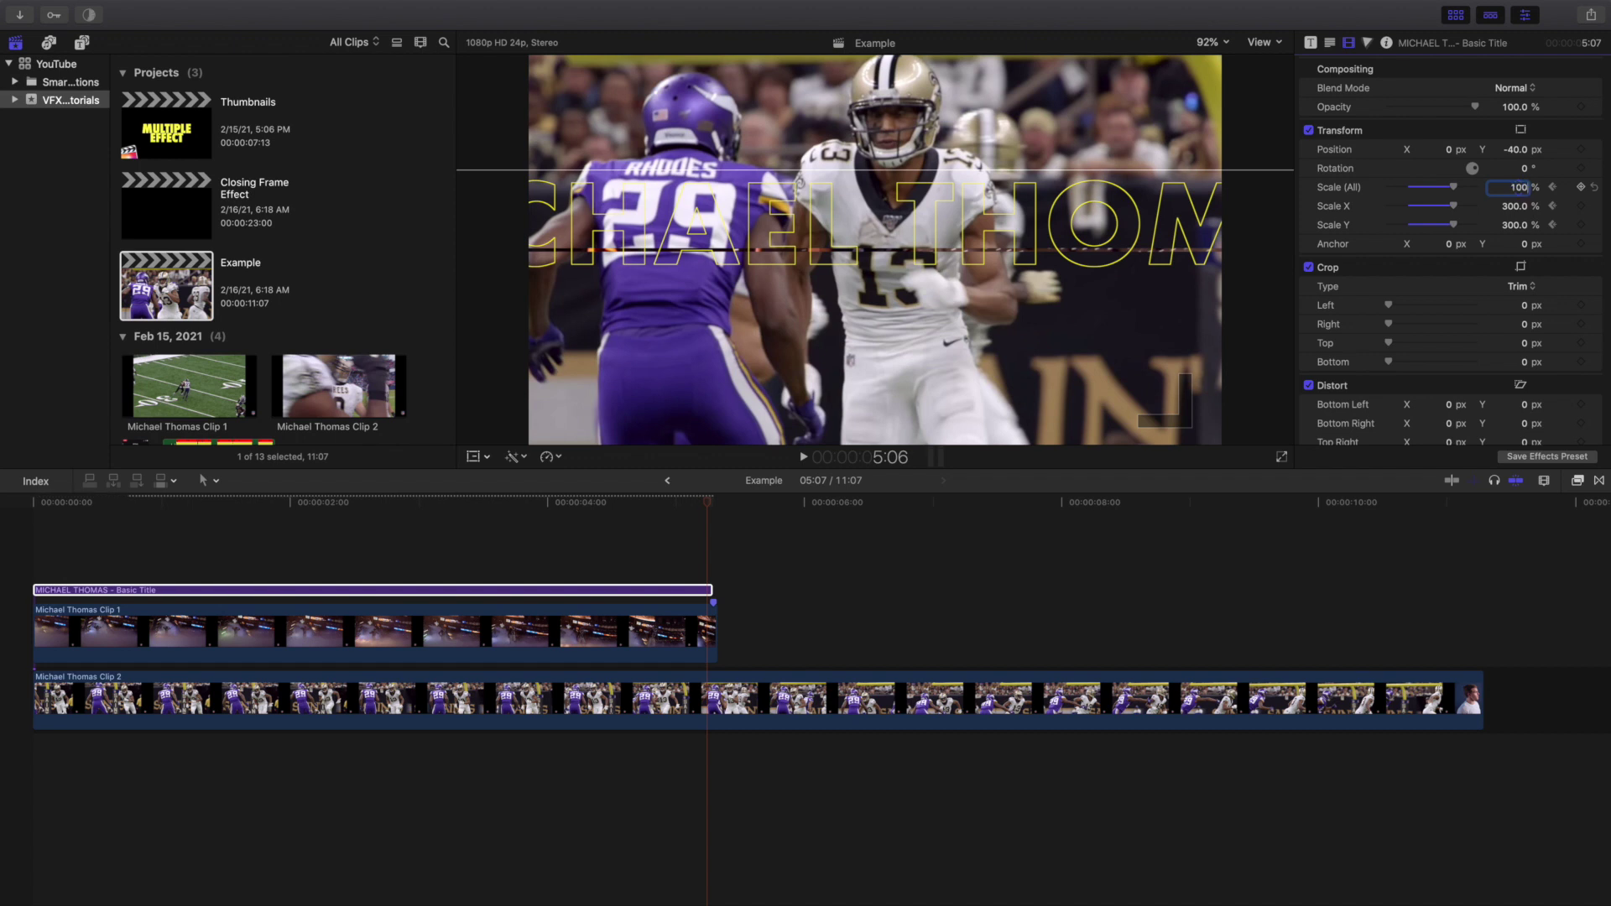
key(Return)
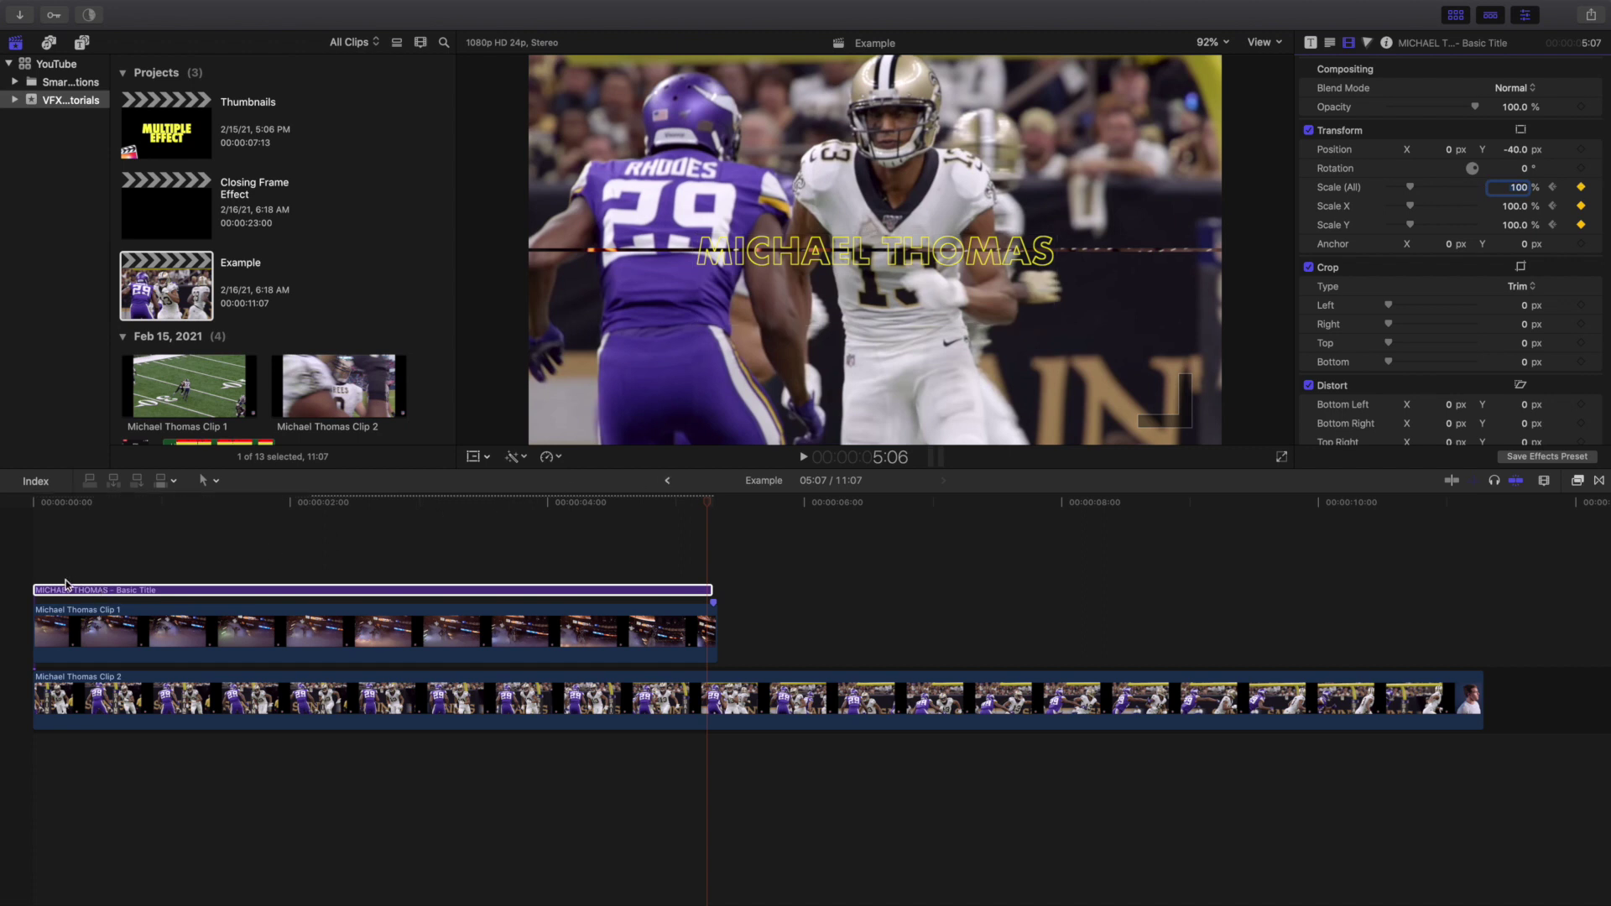
- Play the project from the beginning to preview the shrinking MICHAEL THOMAS title
click(22, 568)
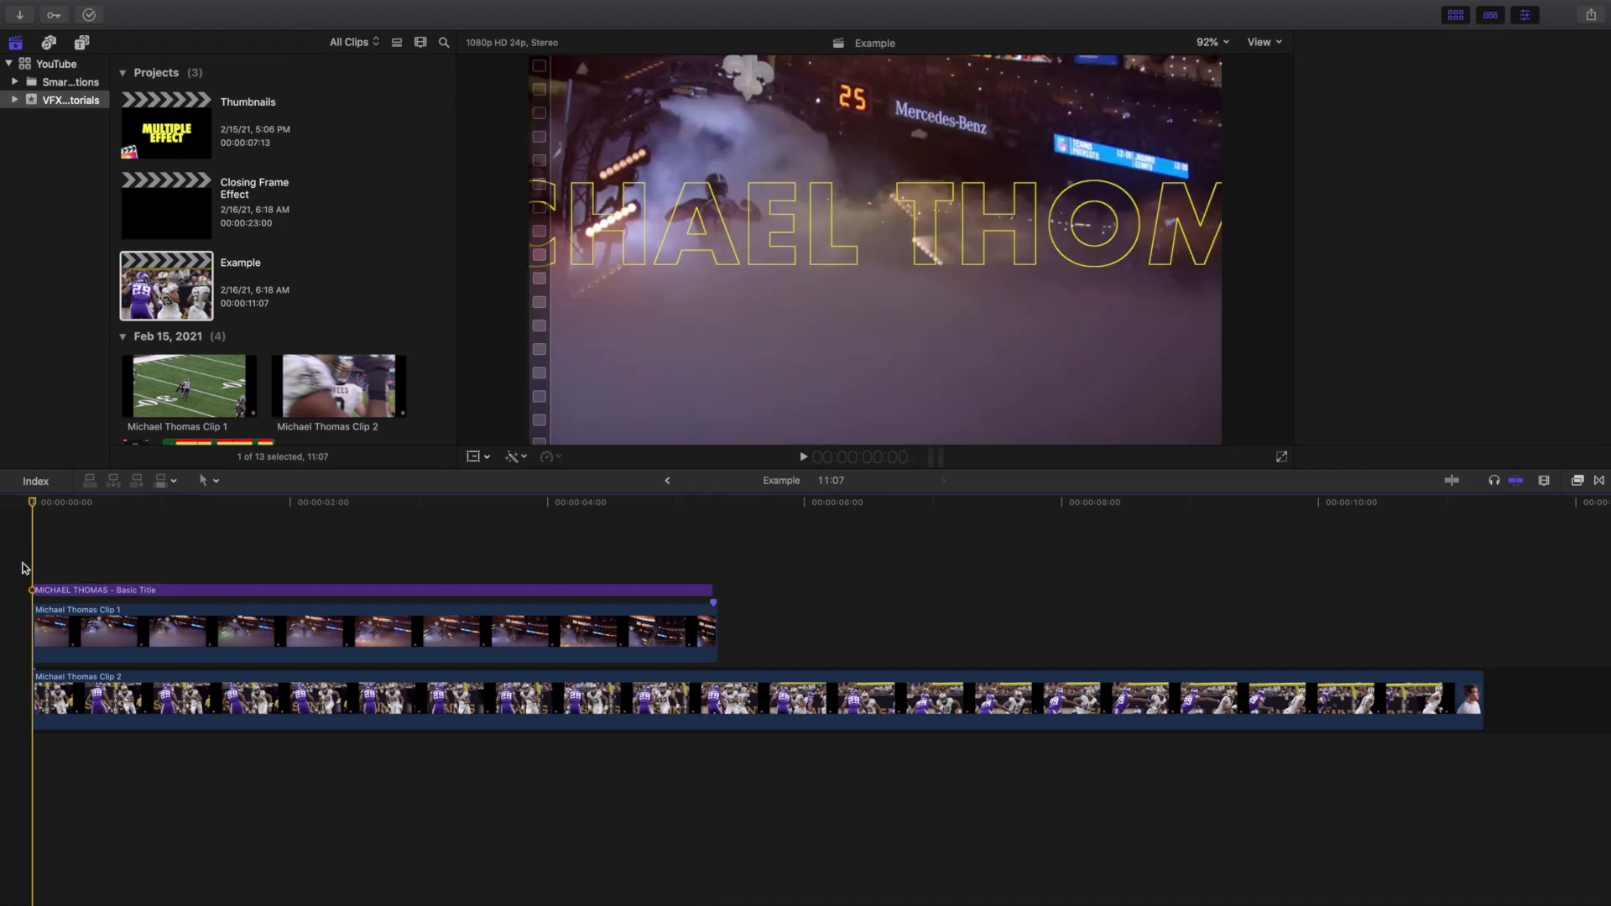
key(space)
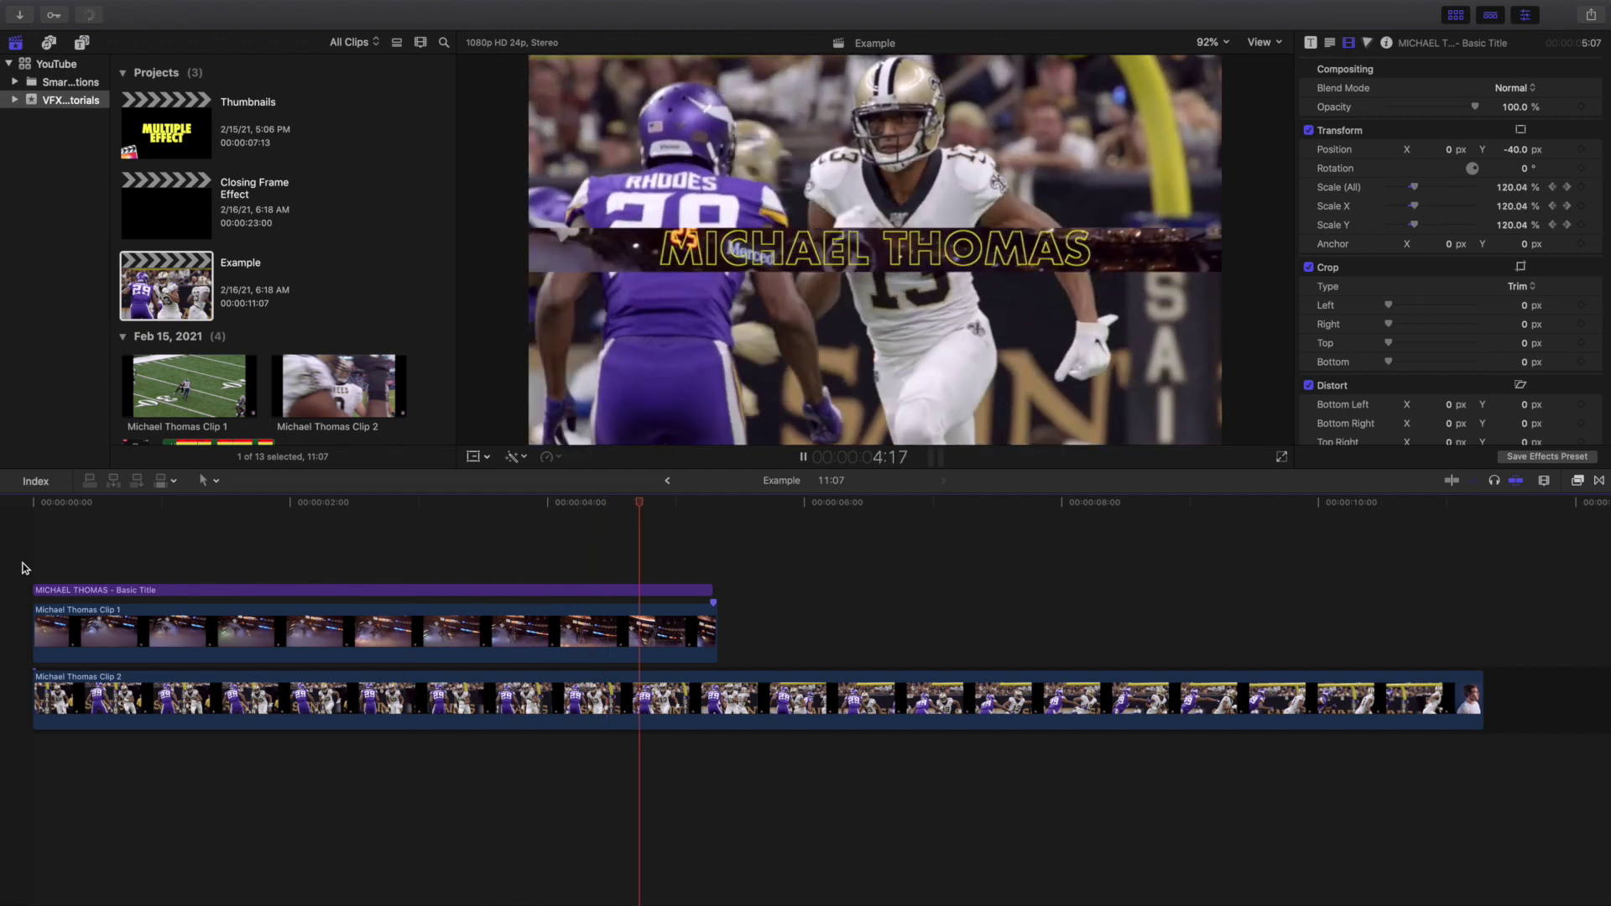
key(space)
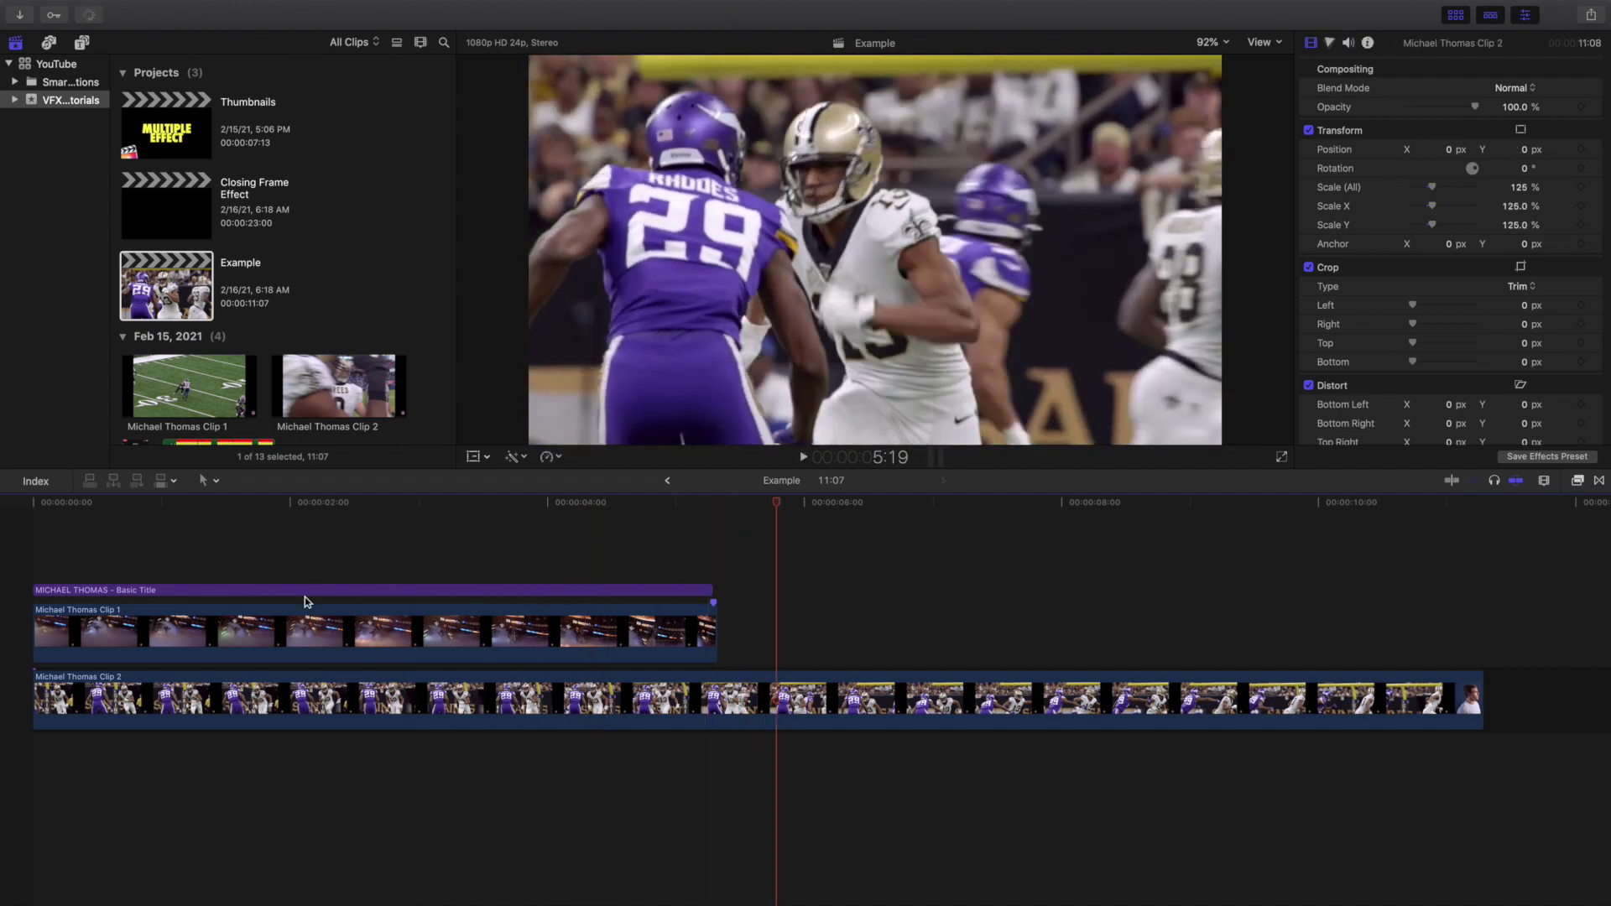
click(714, 562)
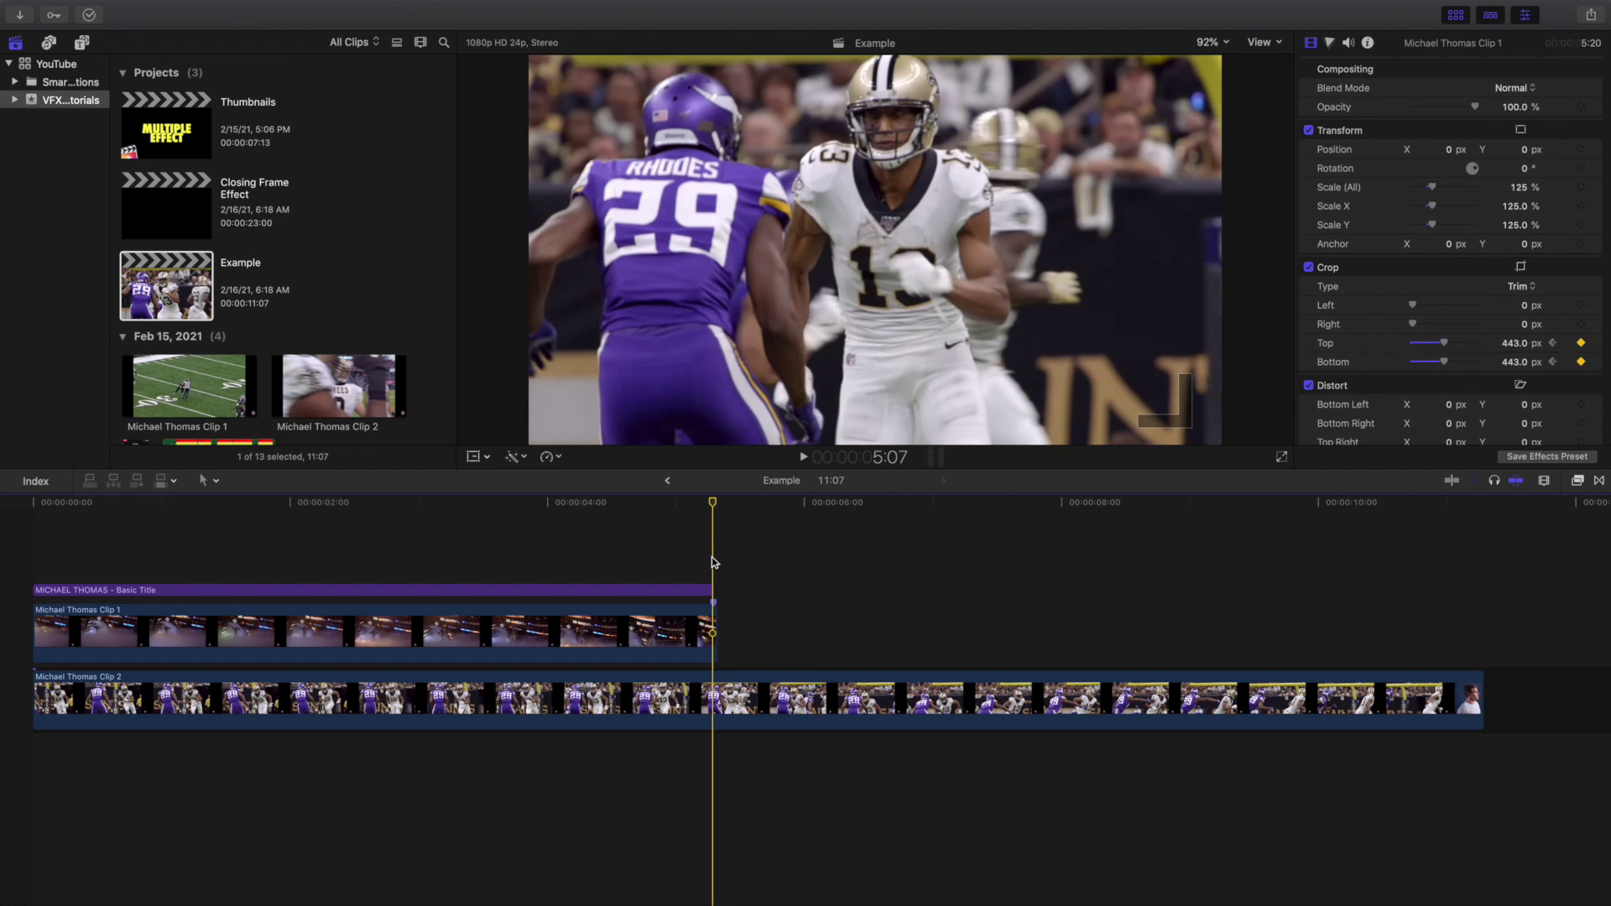
key(super+equal)
key(super+equal)
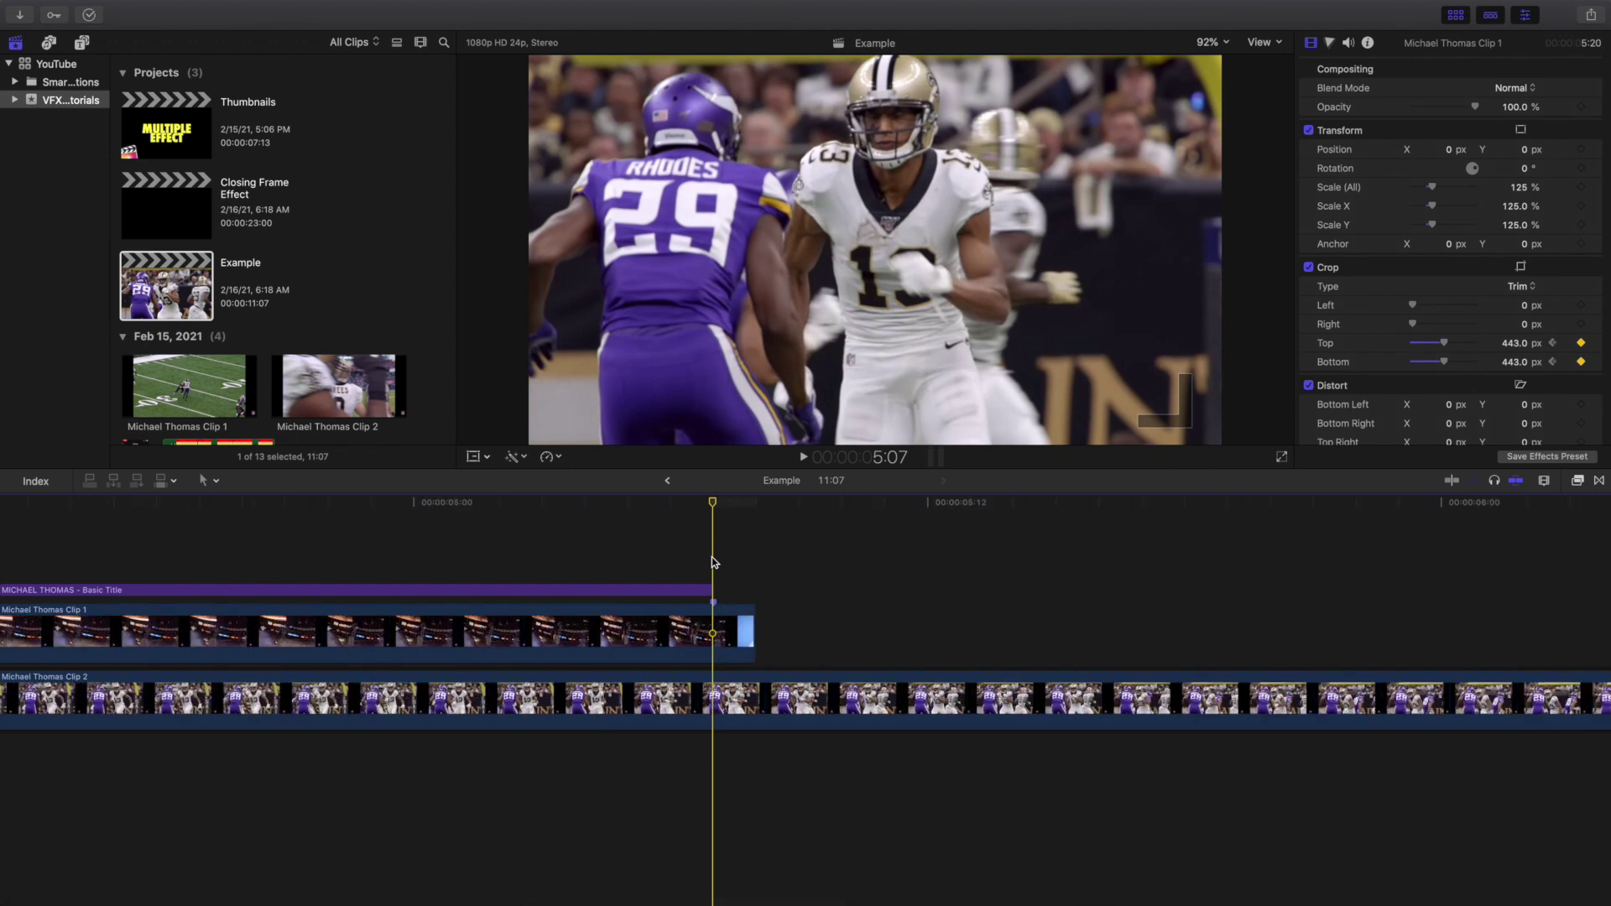
click(668, 580)
click(659, 590)
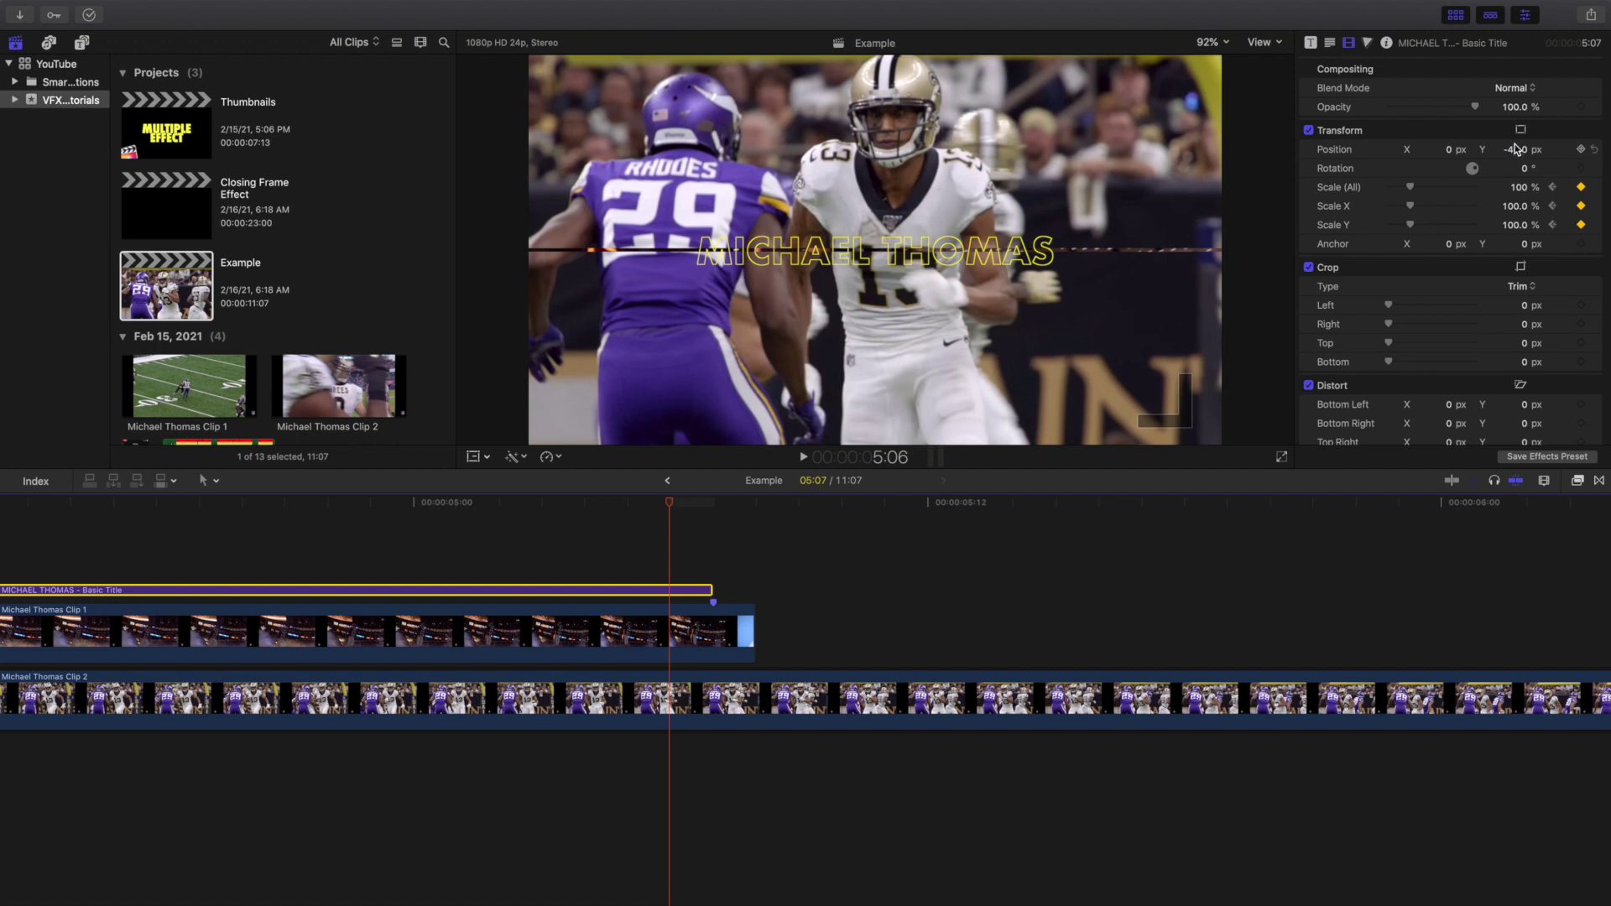
click(1210, 42)
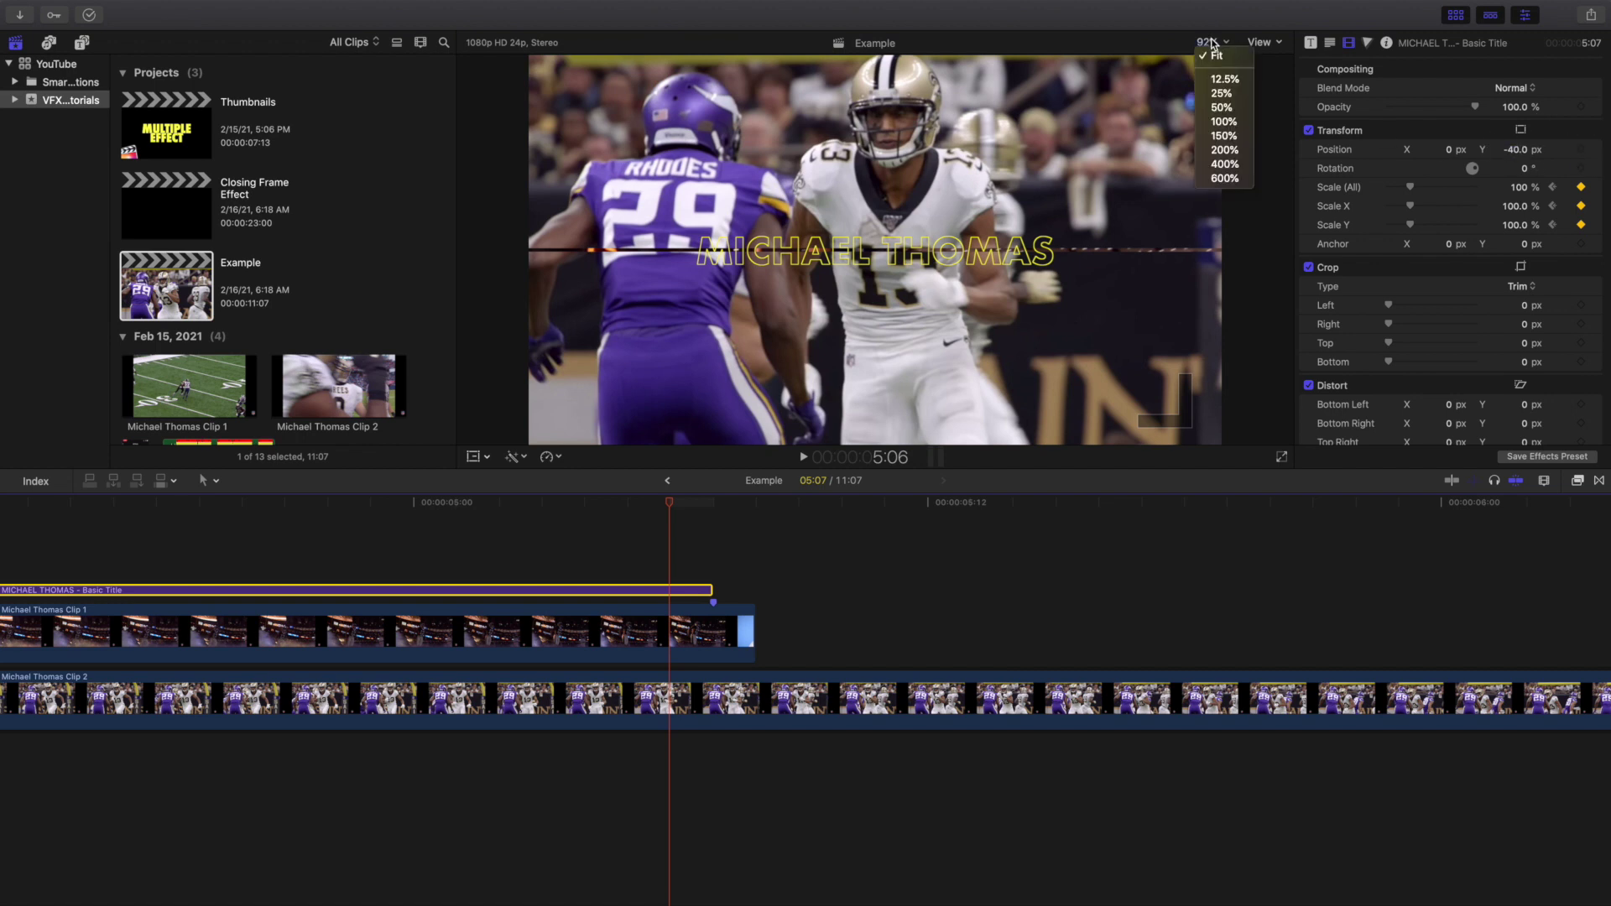
click(1226, 157)
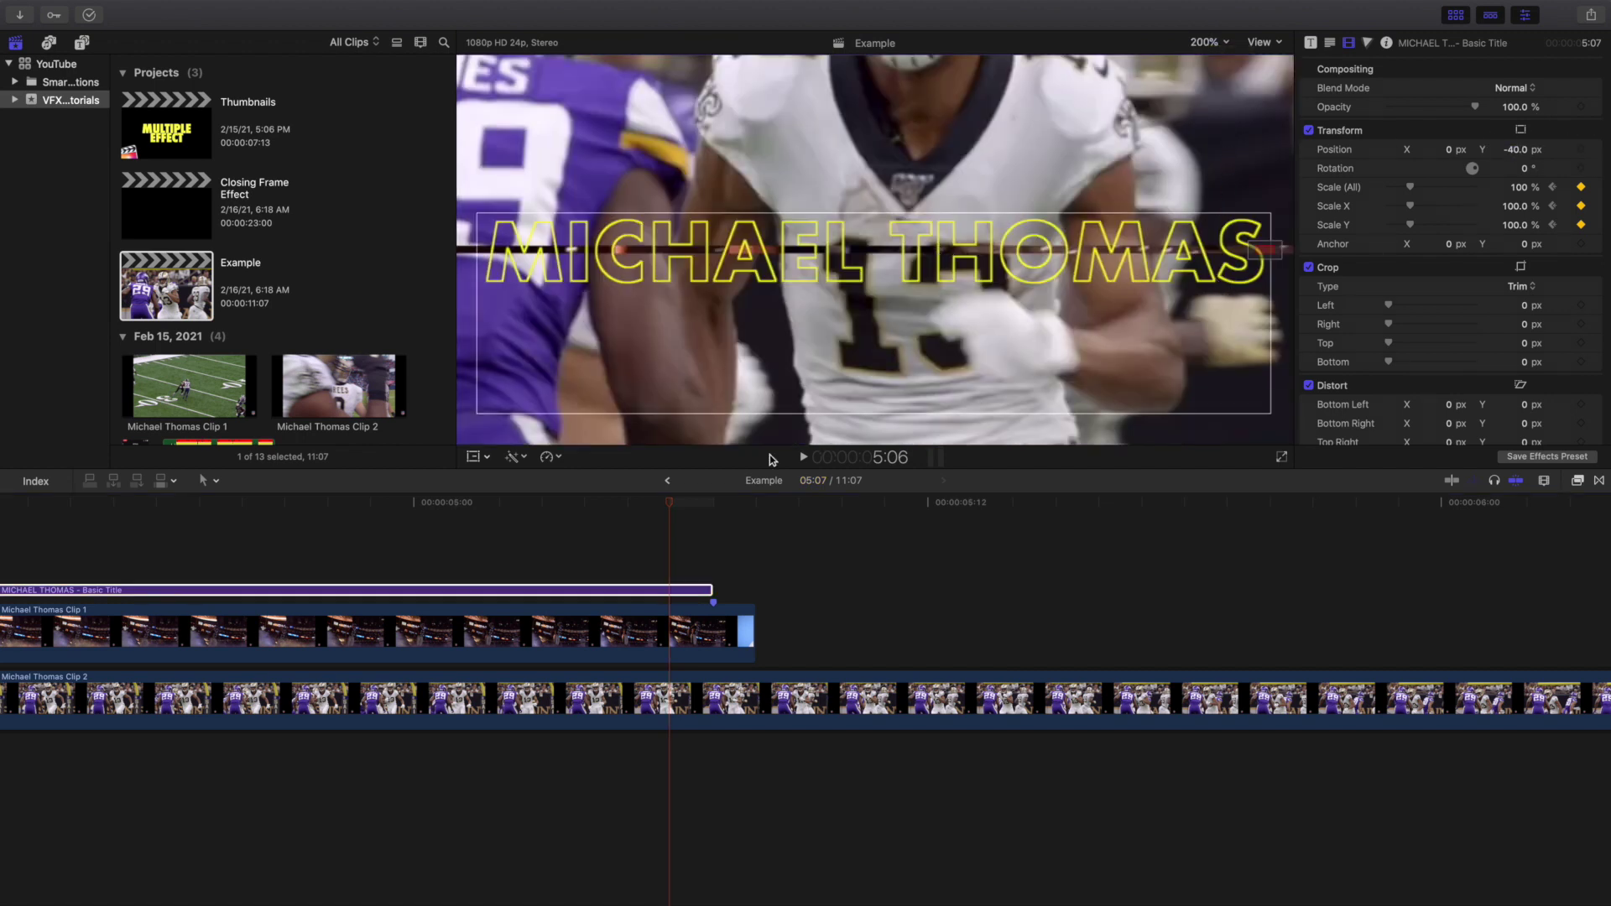
click(670, 556)
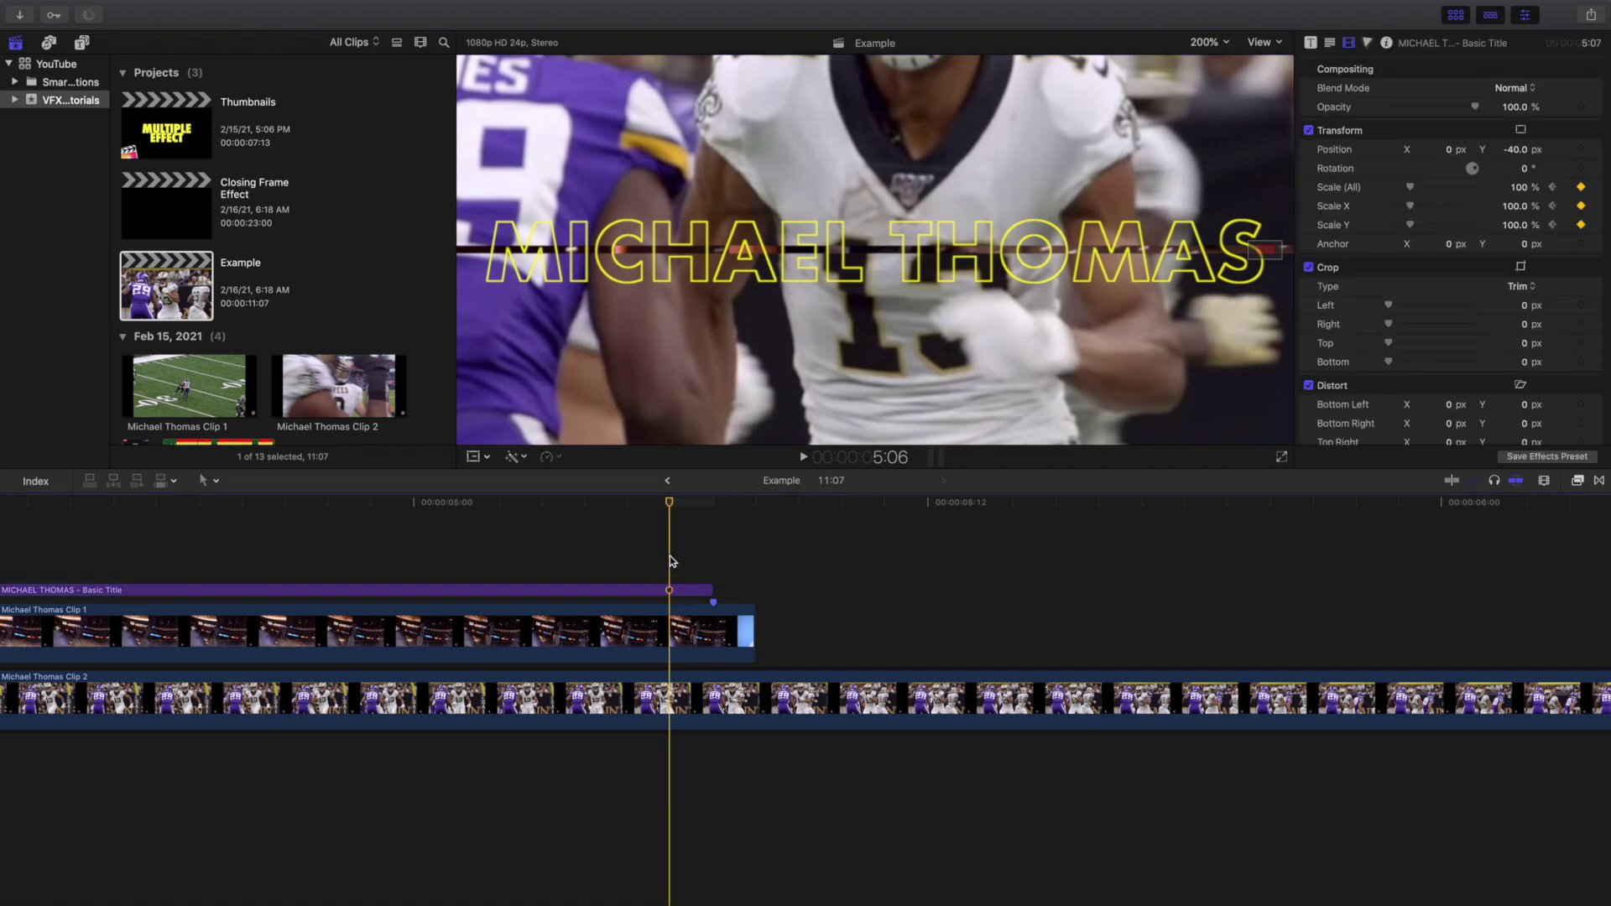
key(Left)
key(Left)
click(670, 556)
click(1206, 42)
click(1208, 58)
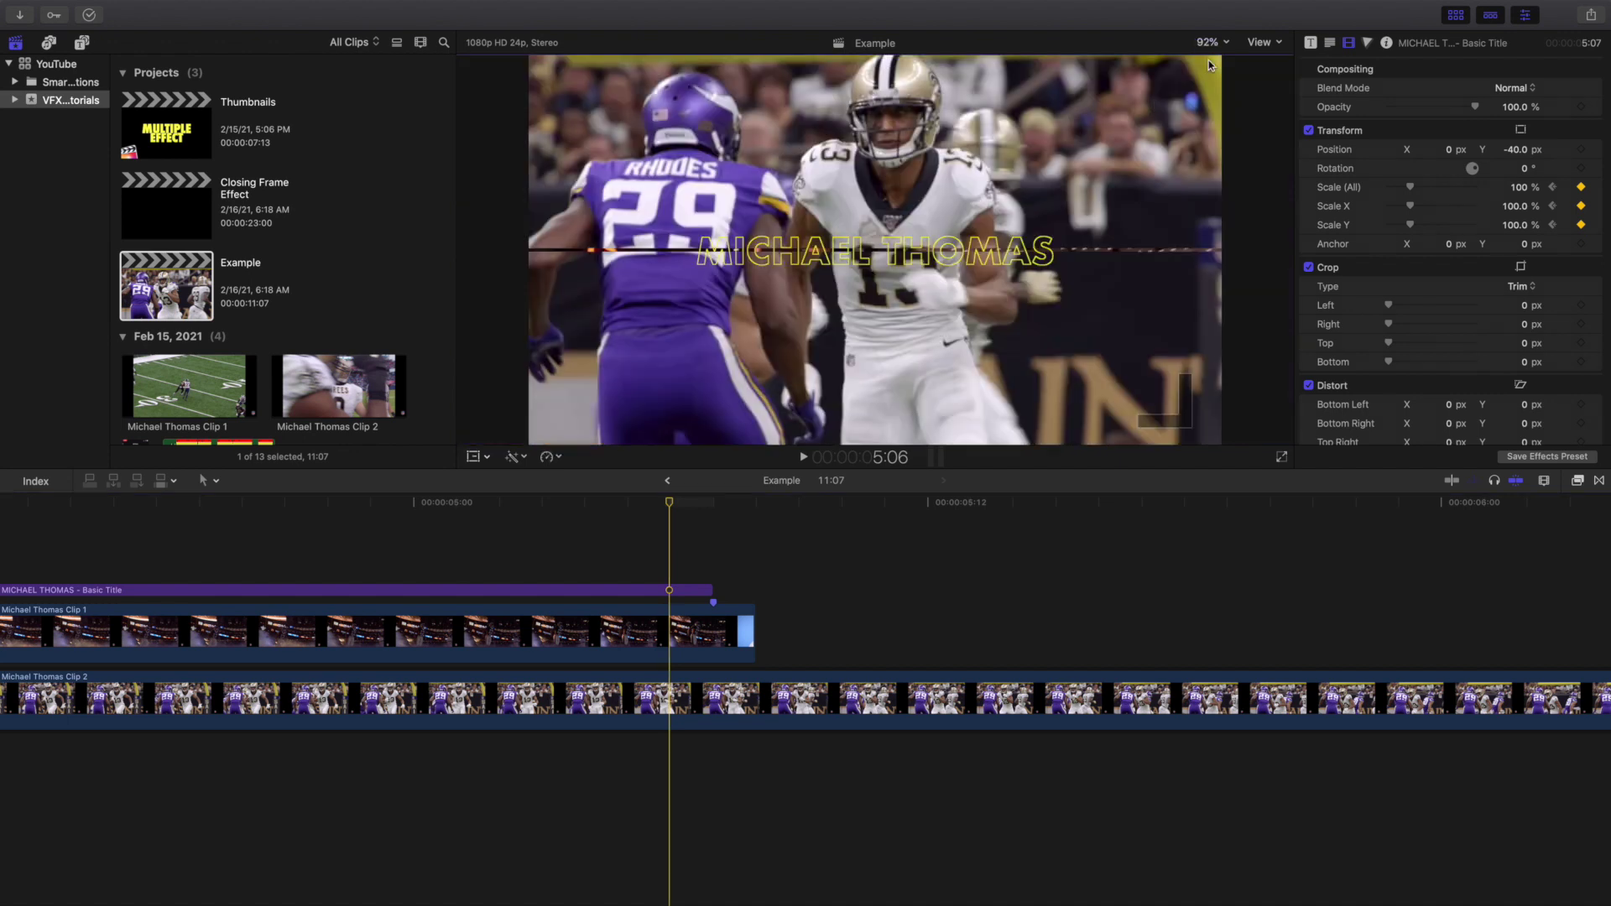
scroll(164, 669, left, 15)
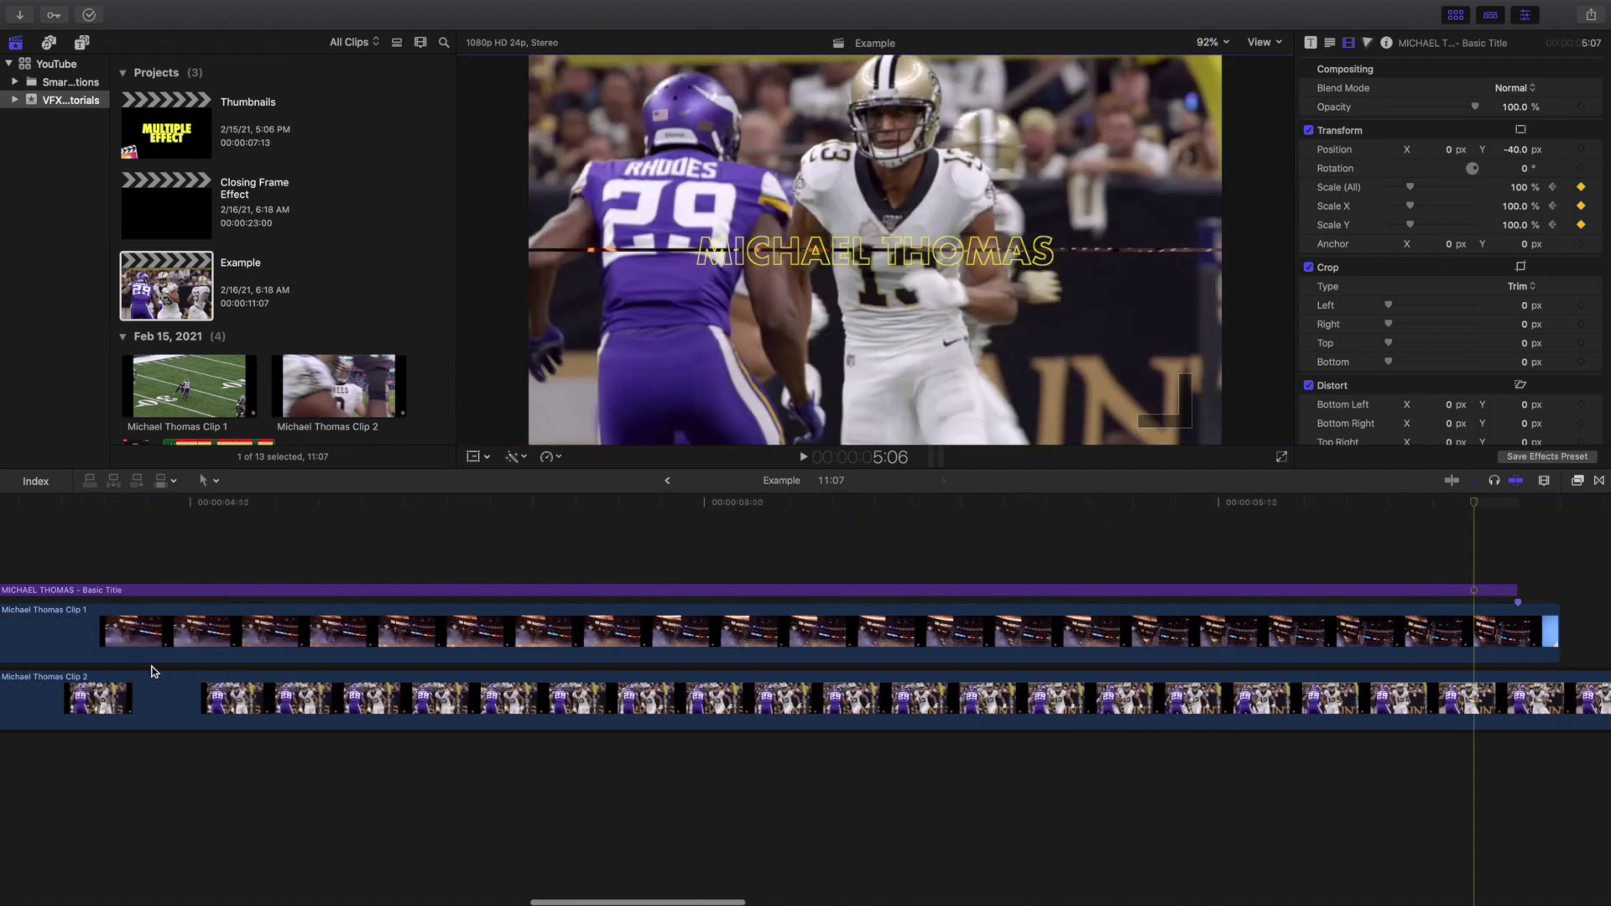
scroll(172, 667, left, 10)
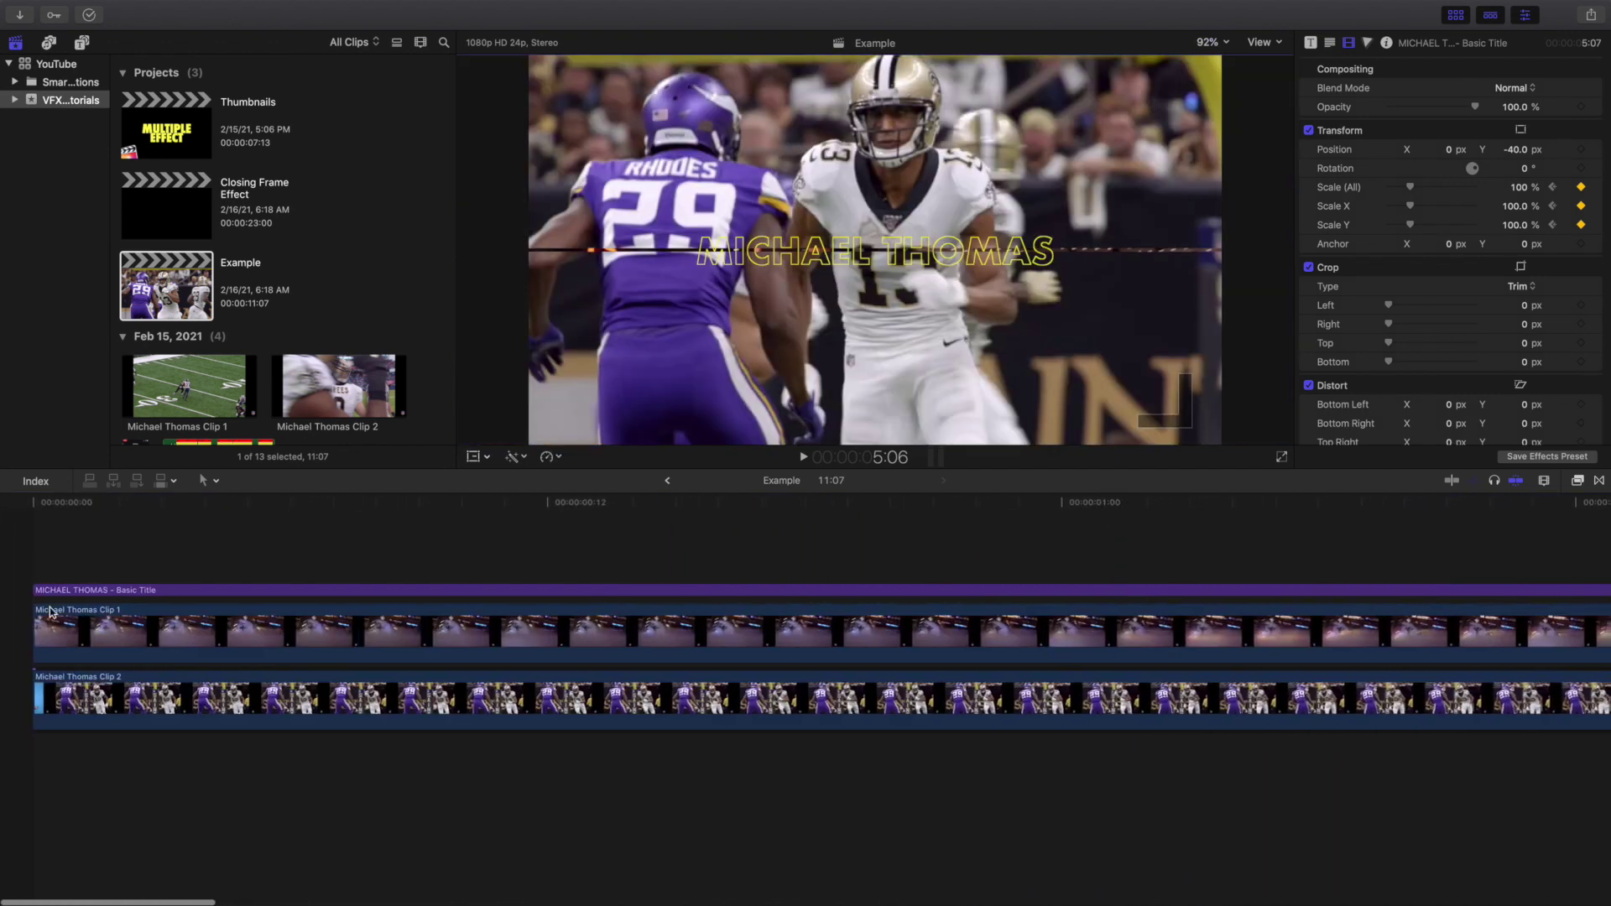
key(Home)
key(super+minus)
key(super+minus)
key(super+minus)
key(super+minus)
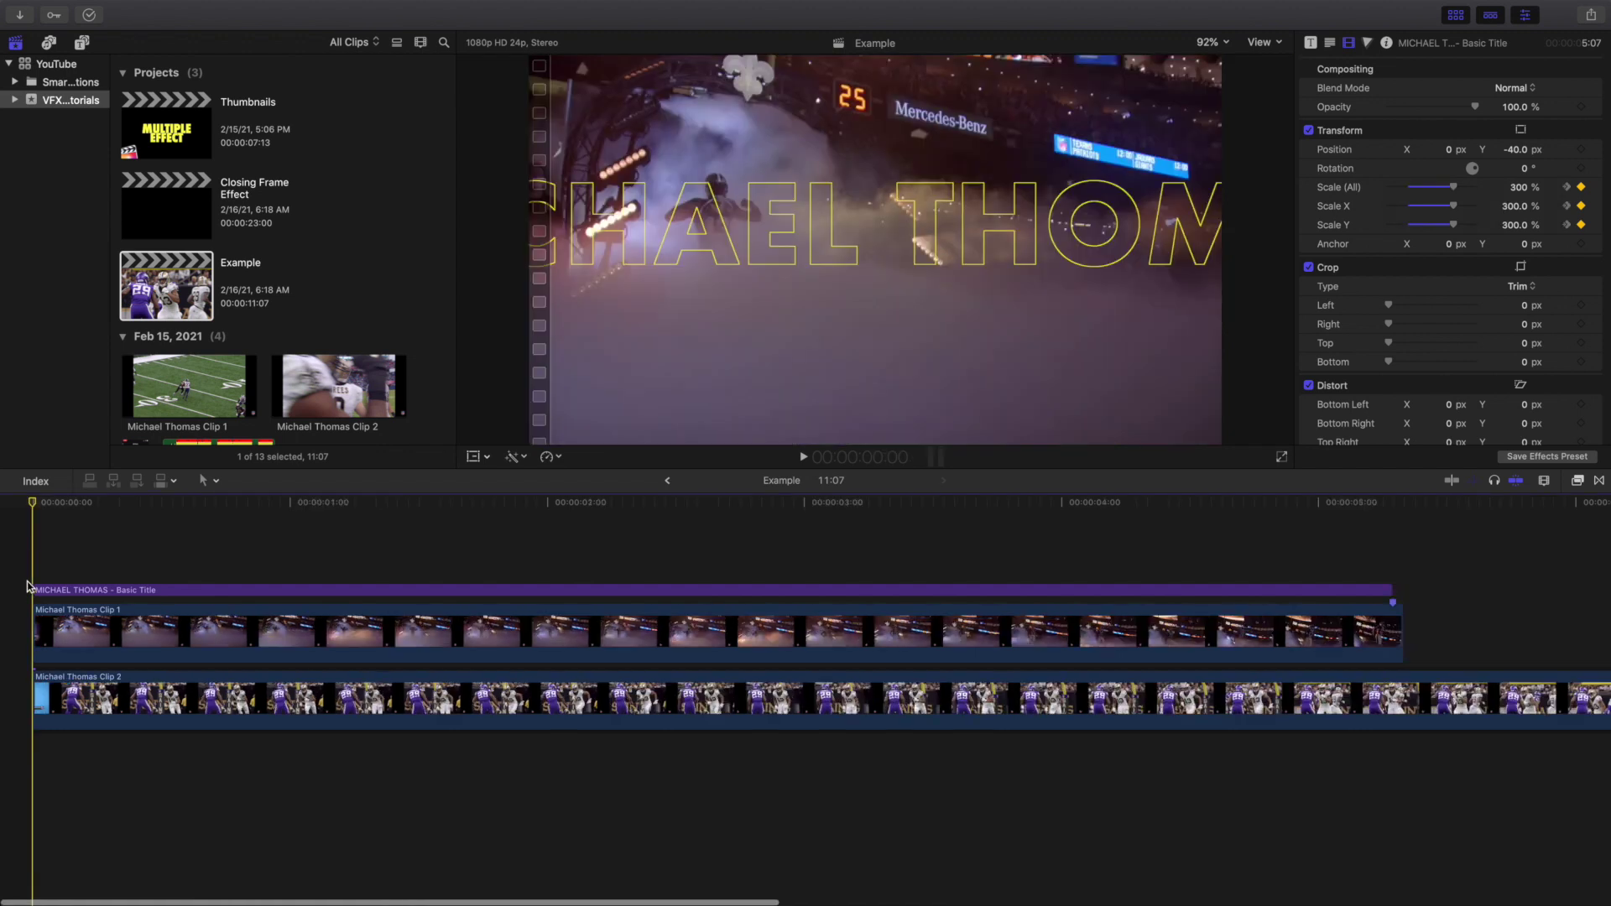
click(56, 593)
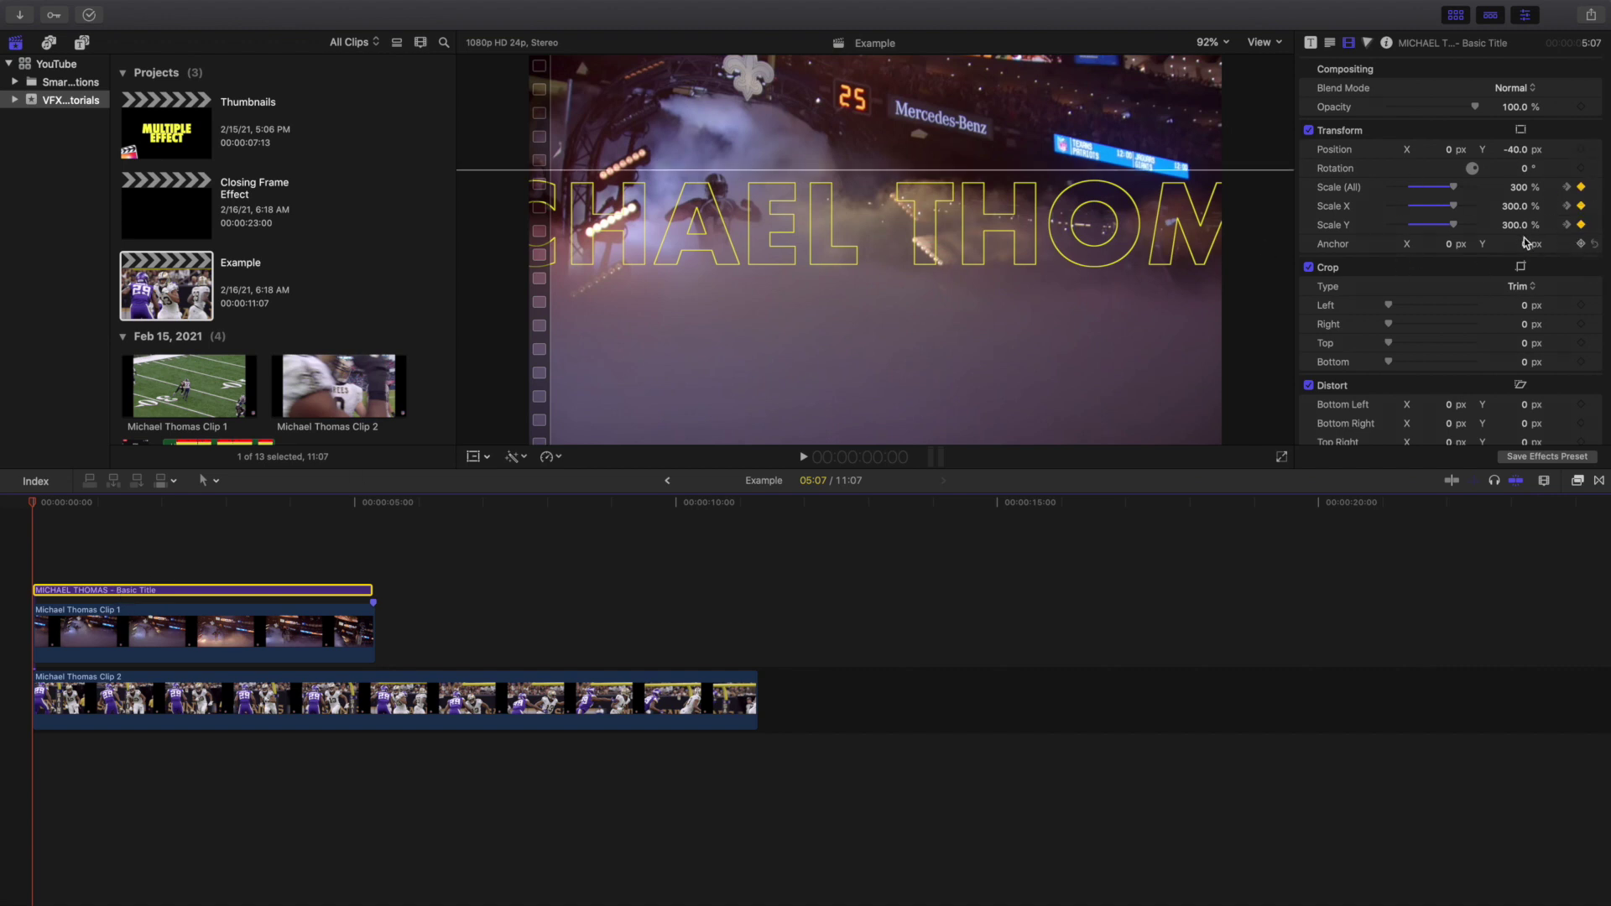
- Preview the sequence through the title and cropped band transition, then return to the start
key(space)
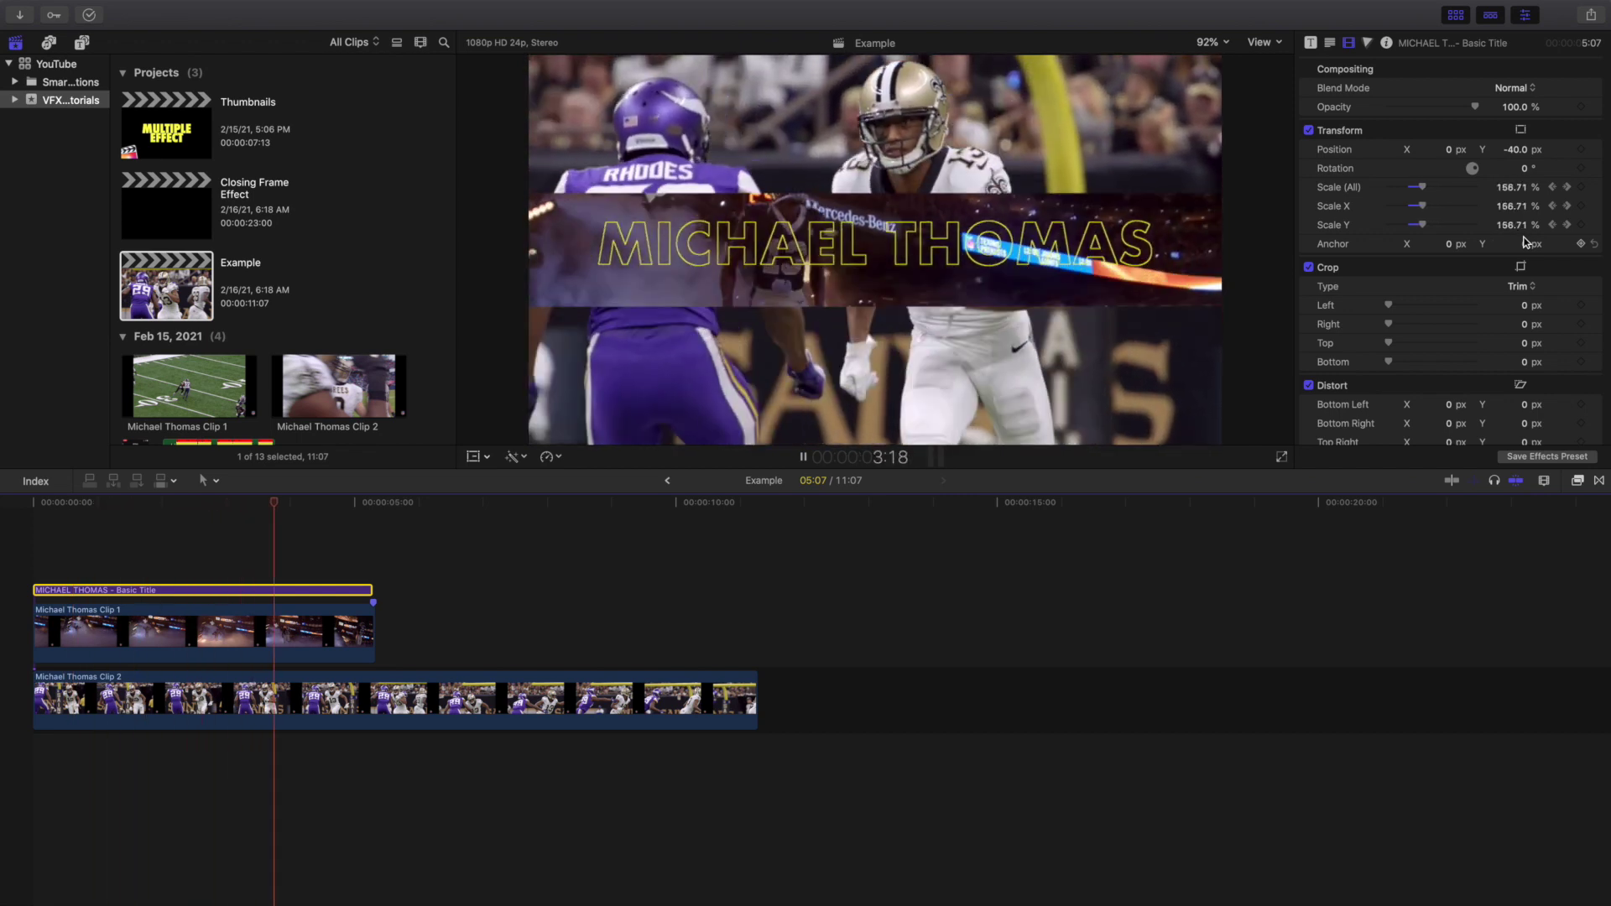
key(space)
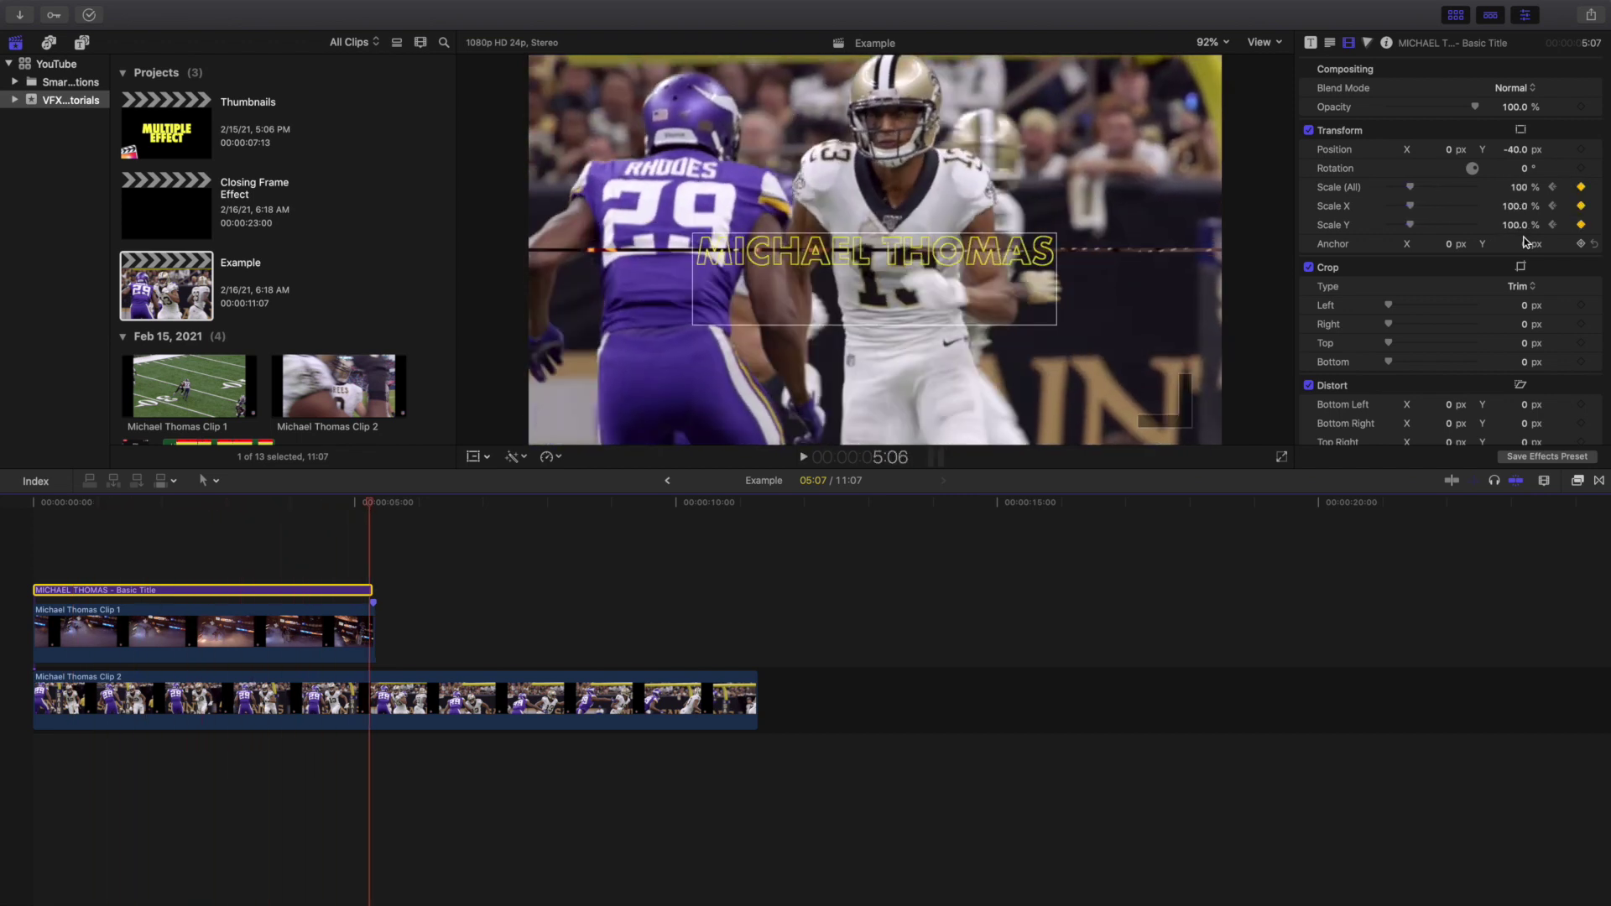
click(23, 571)
click(86, 620)
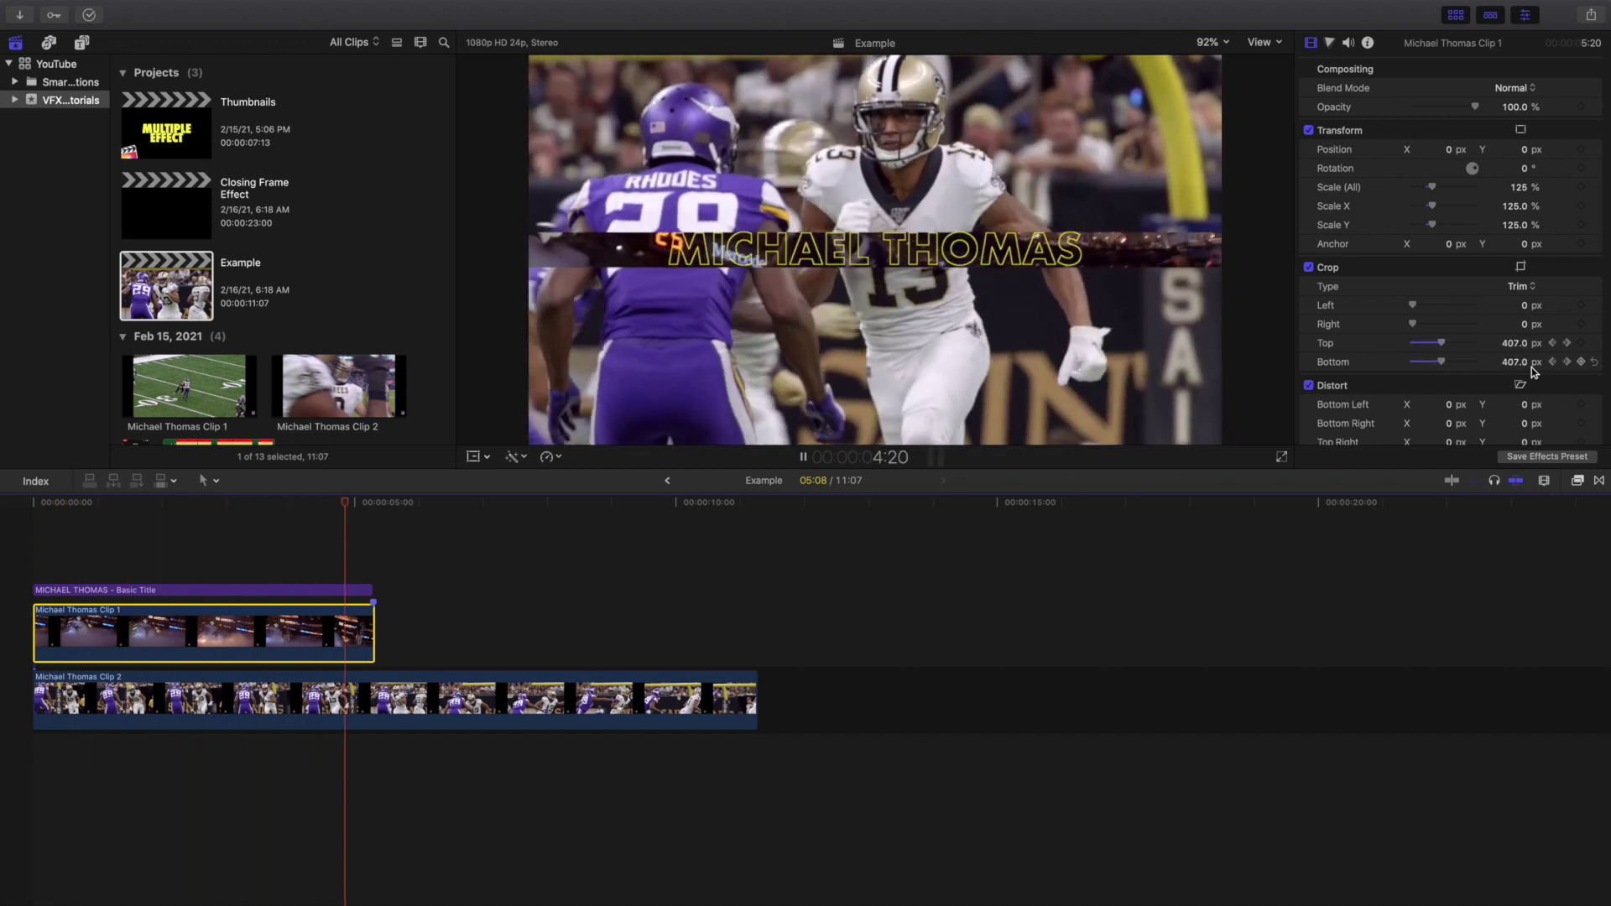
key(space)
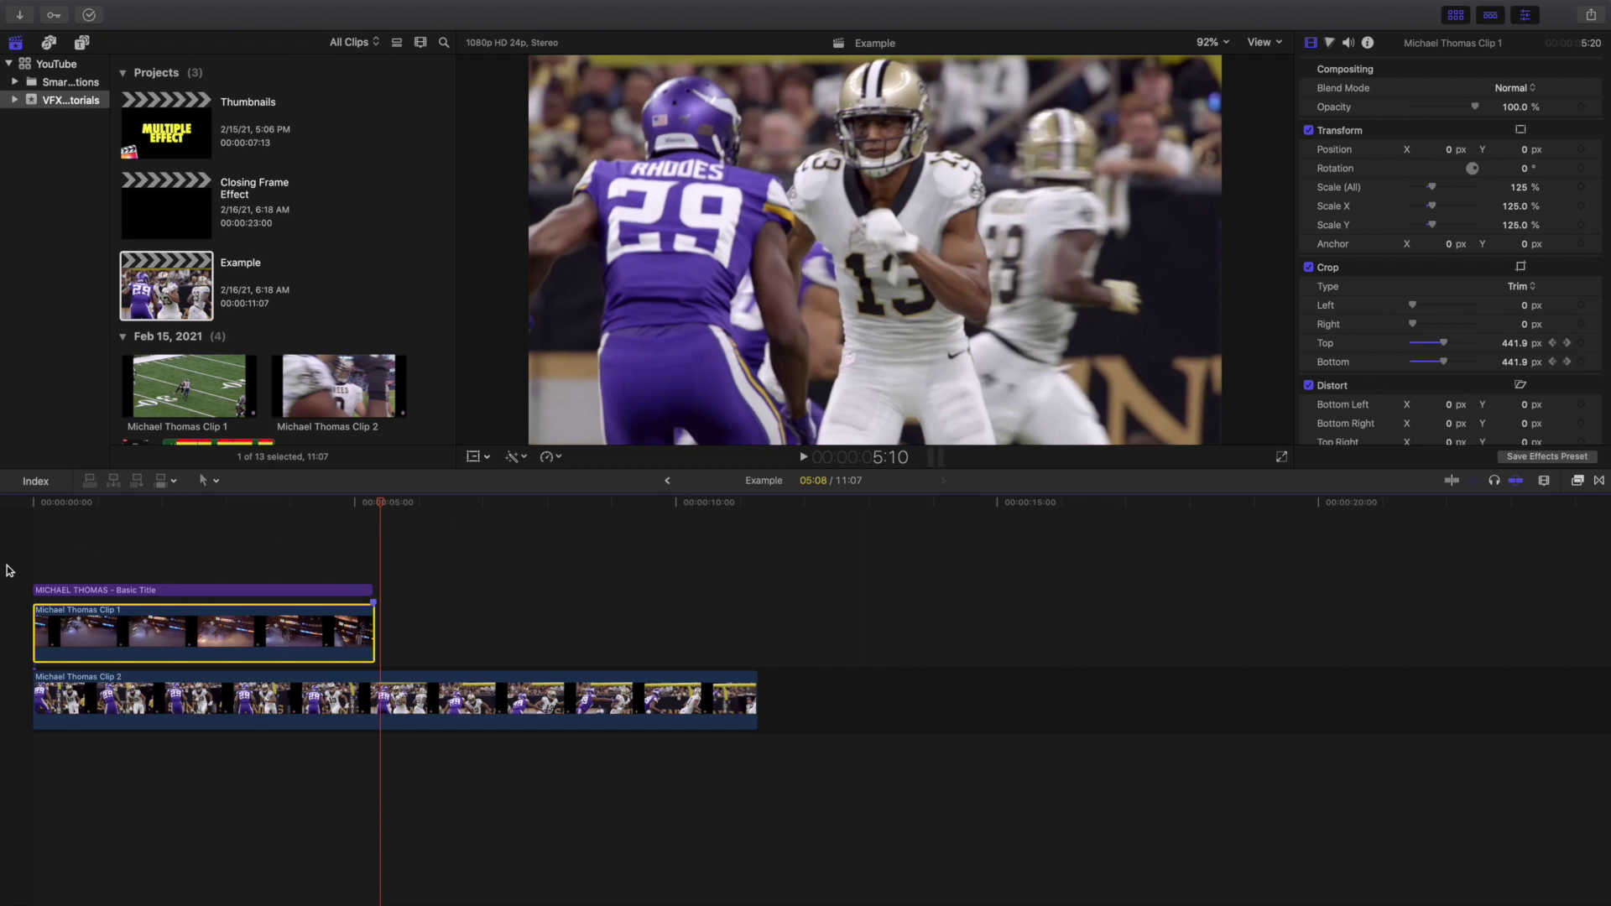
click(10, 571)
- Reopen the Inspector, preview the finished title, then select the Example project in the library
key(super+4)
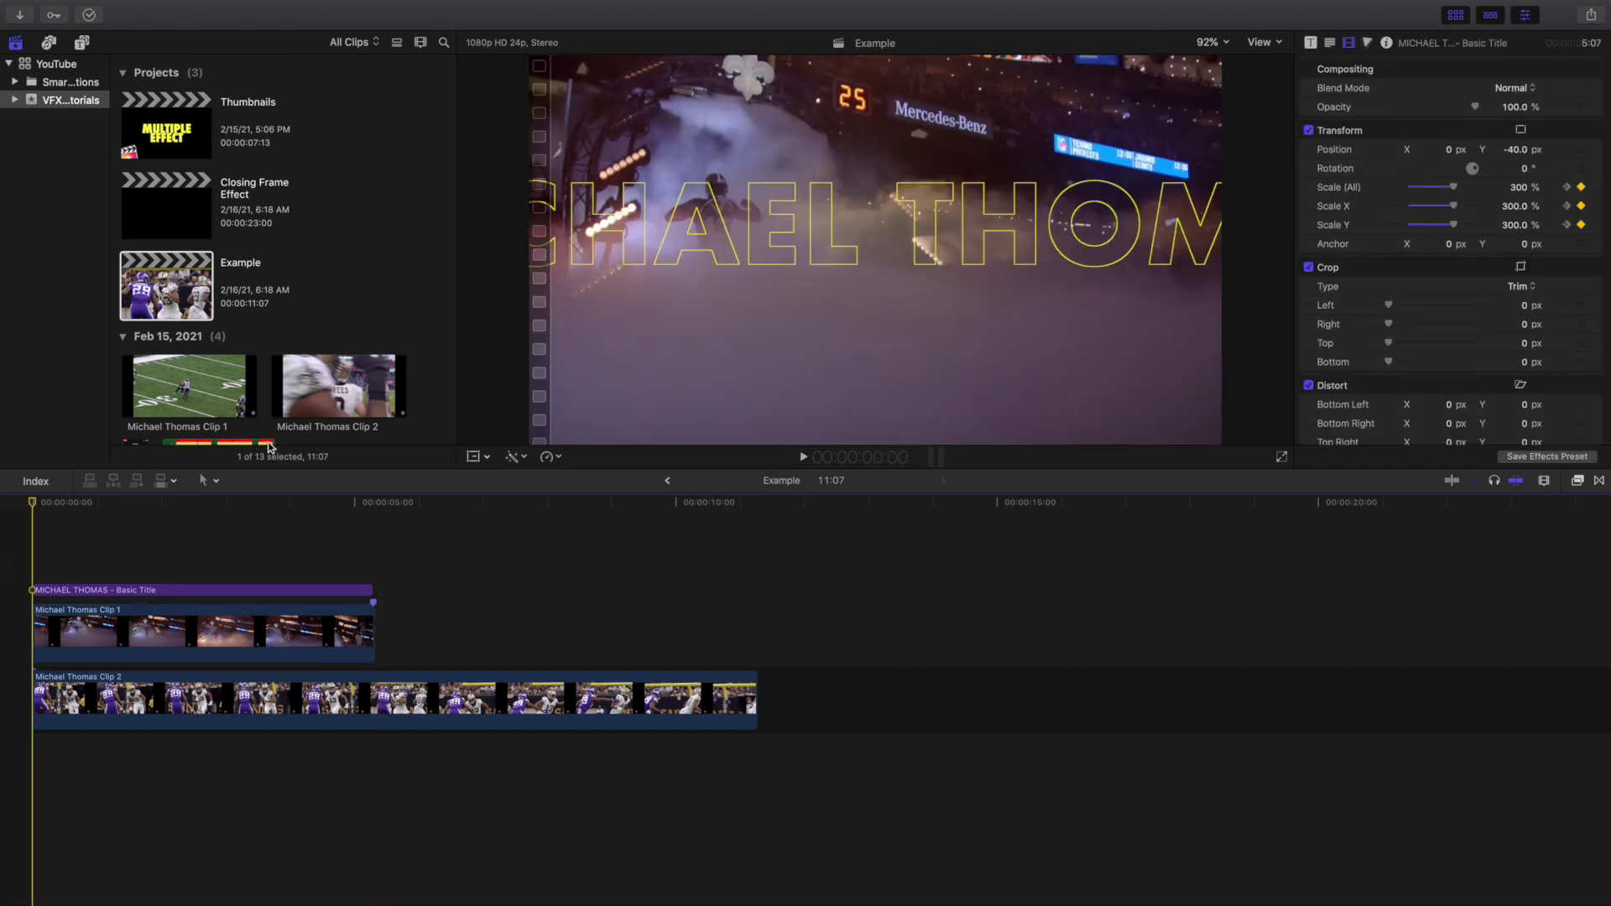
key(space)
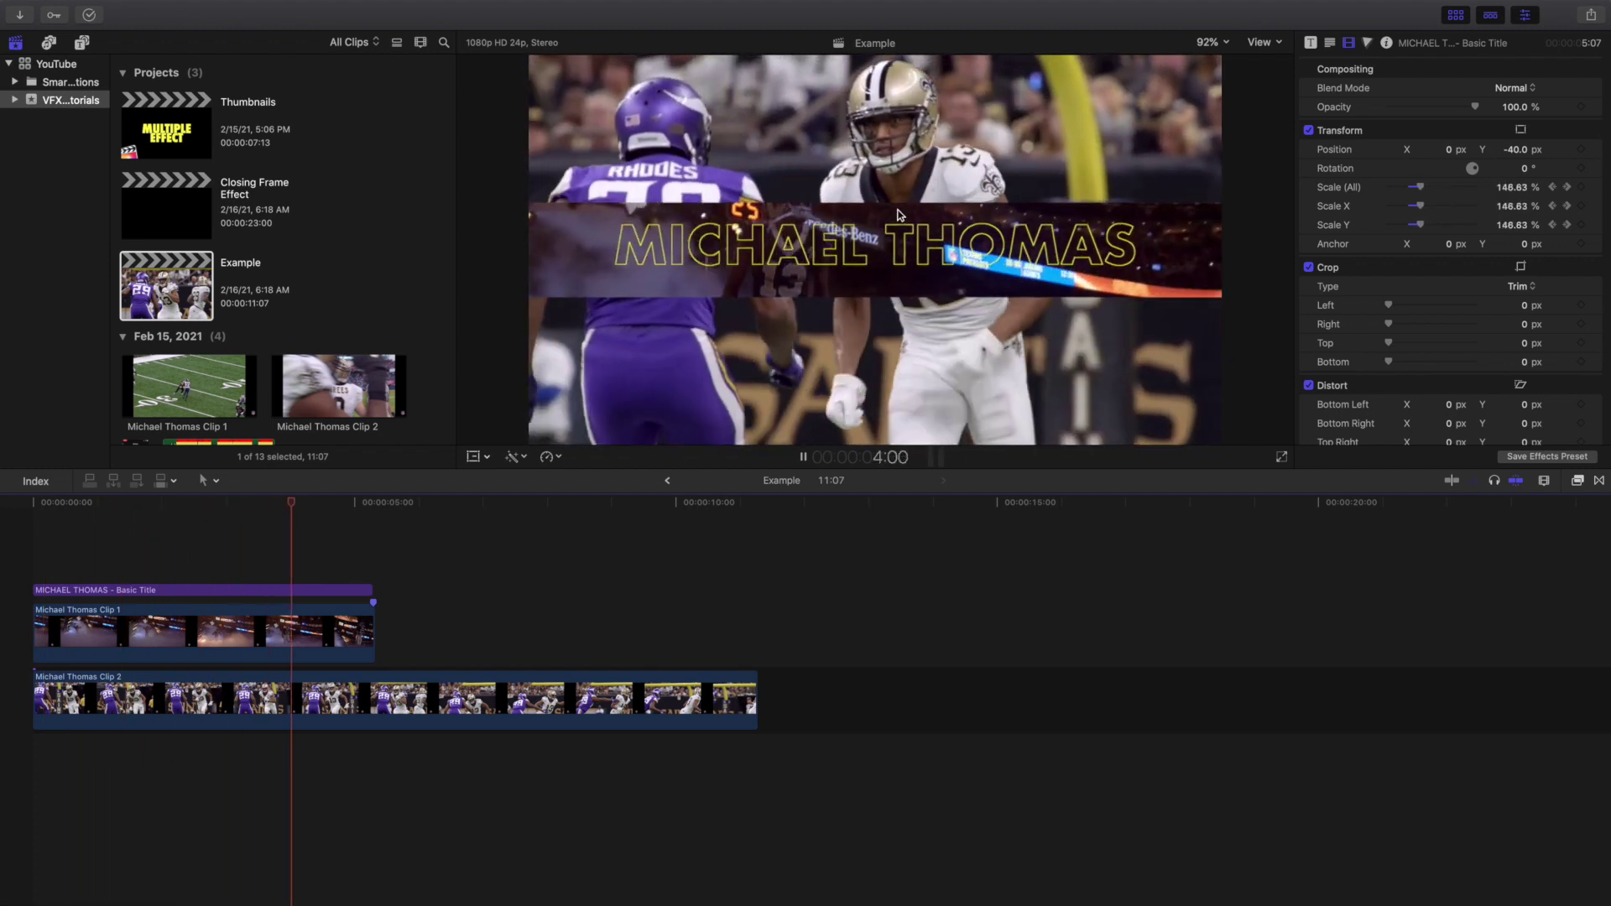
key(space)
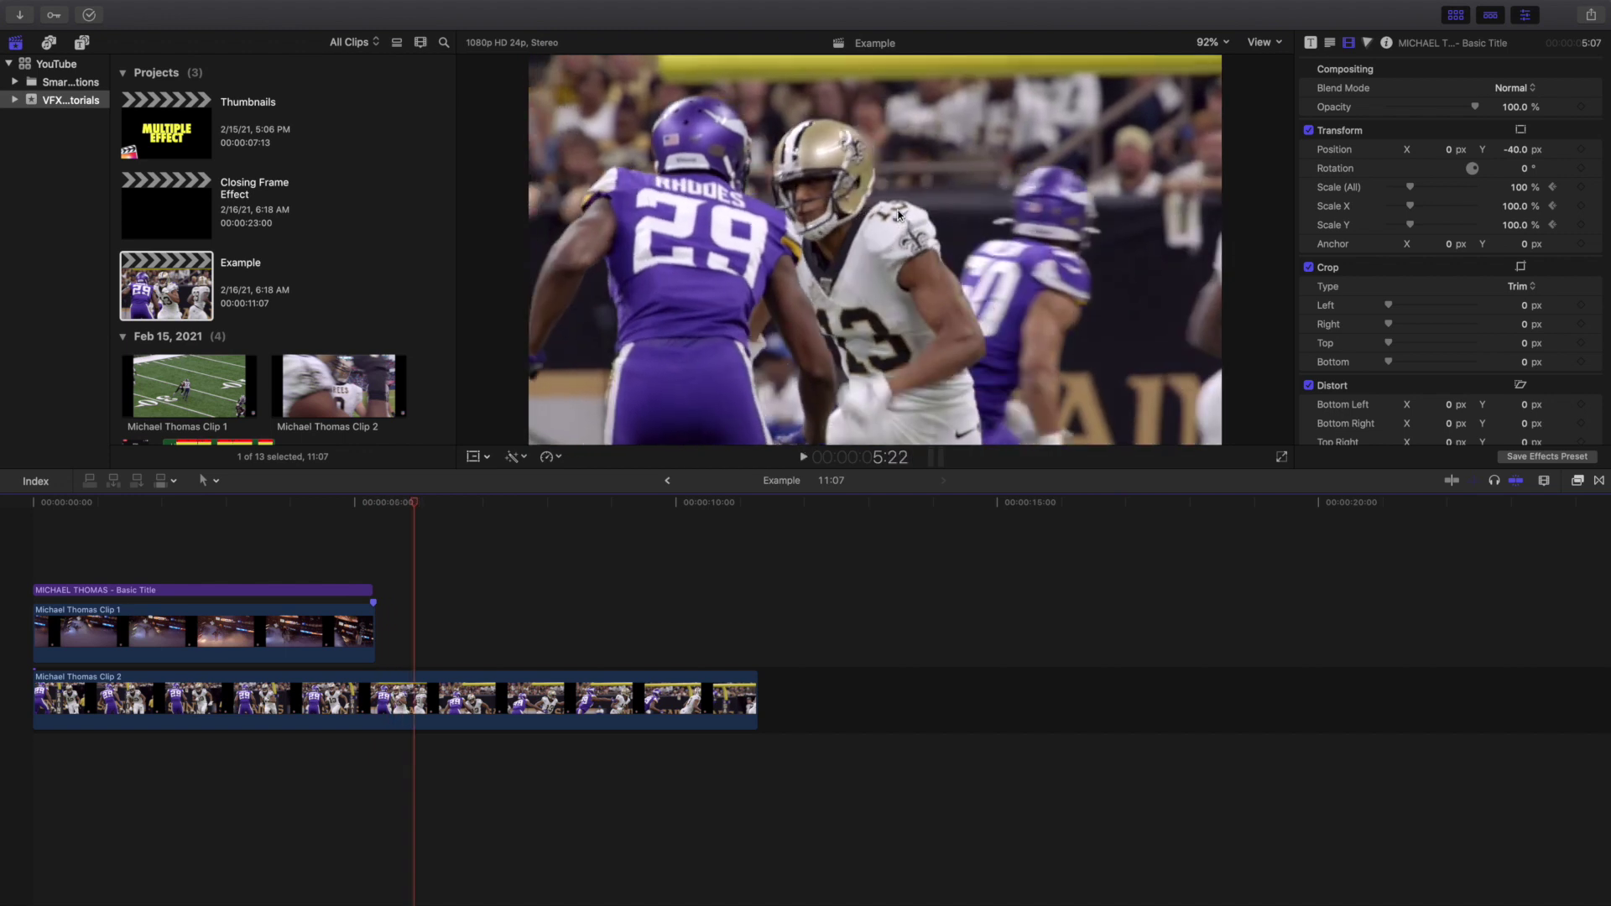
click(29, 562)
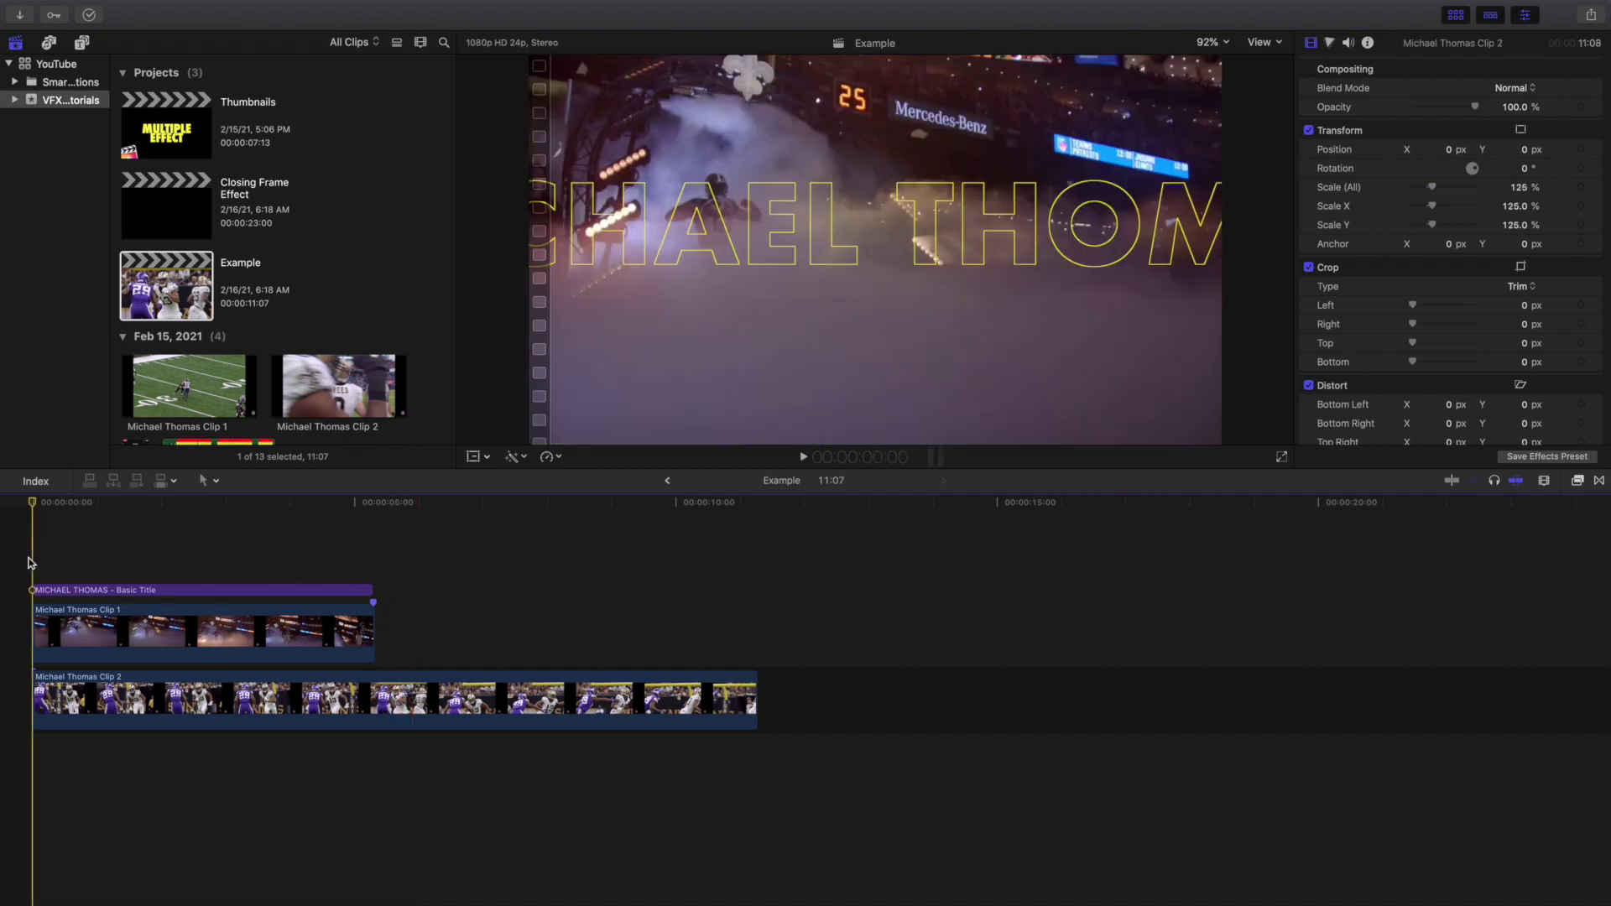
click(196, 273)
key(super+BackSpace)
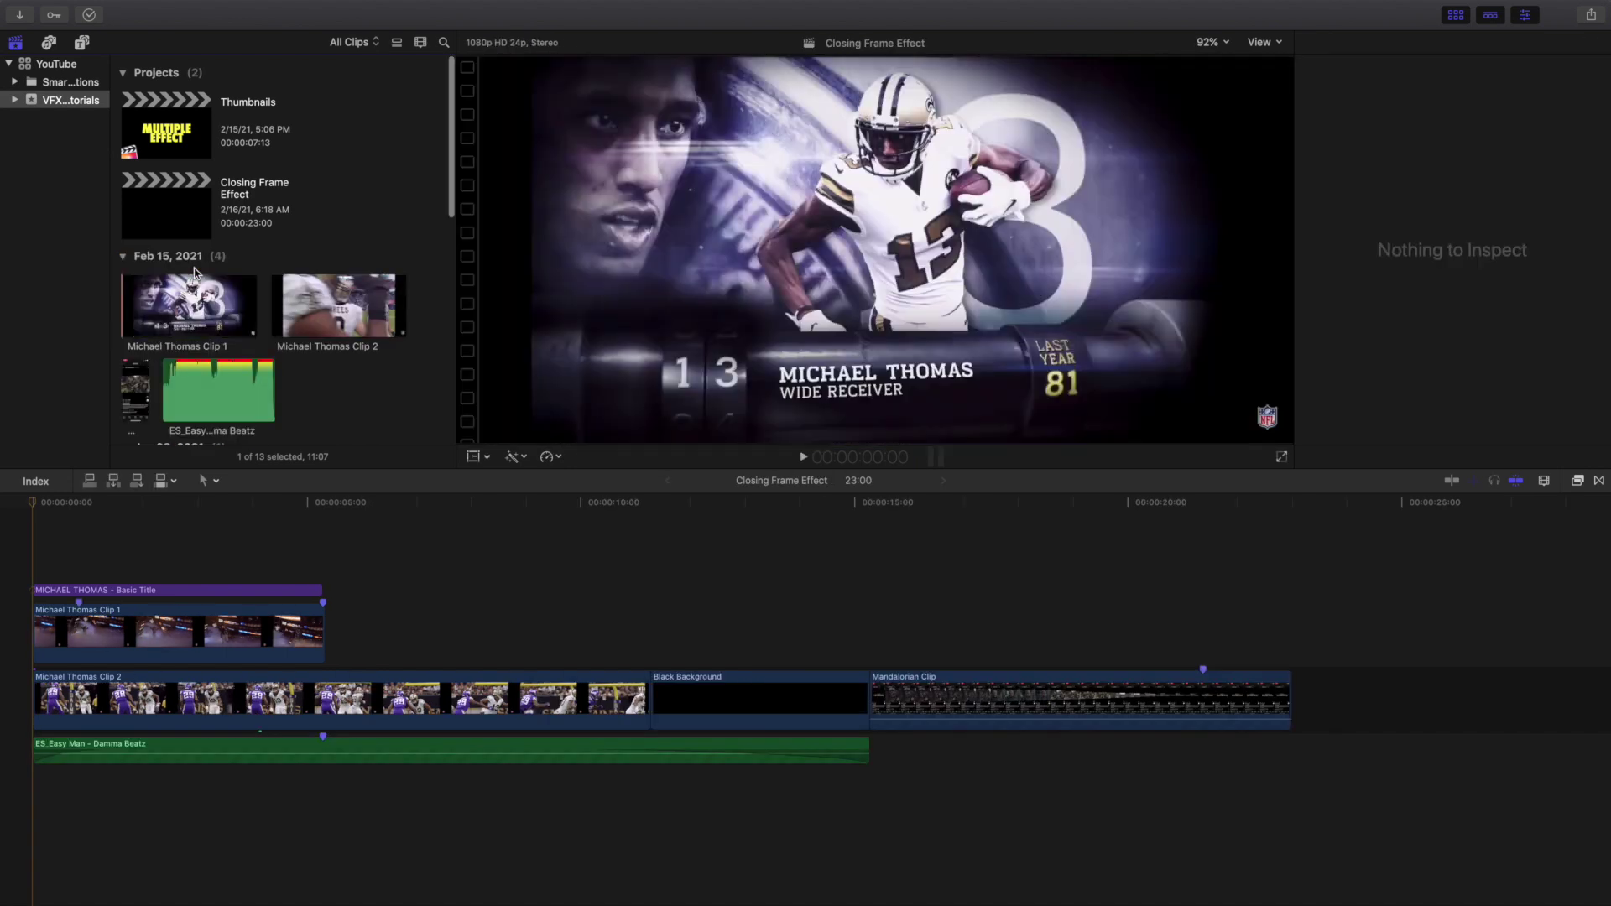
click(183, 222)
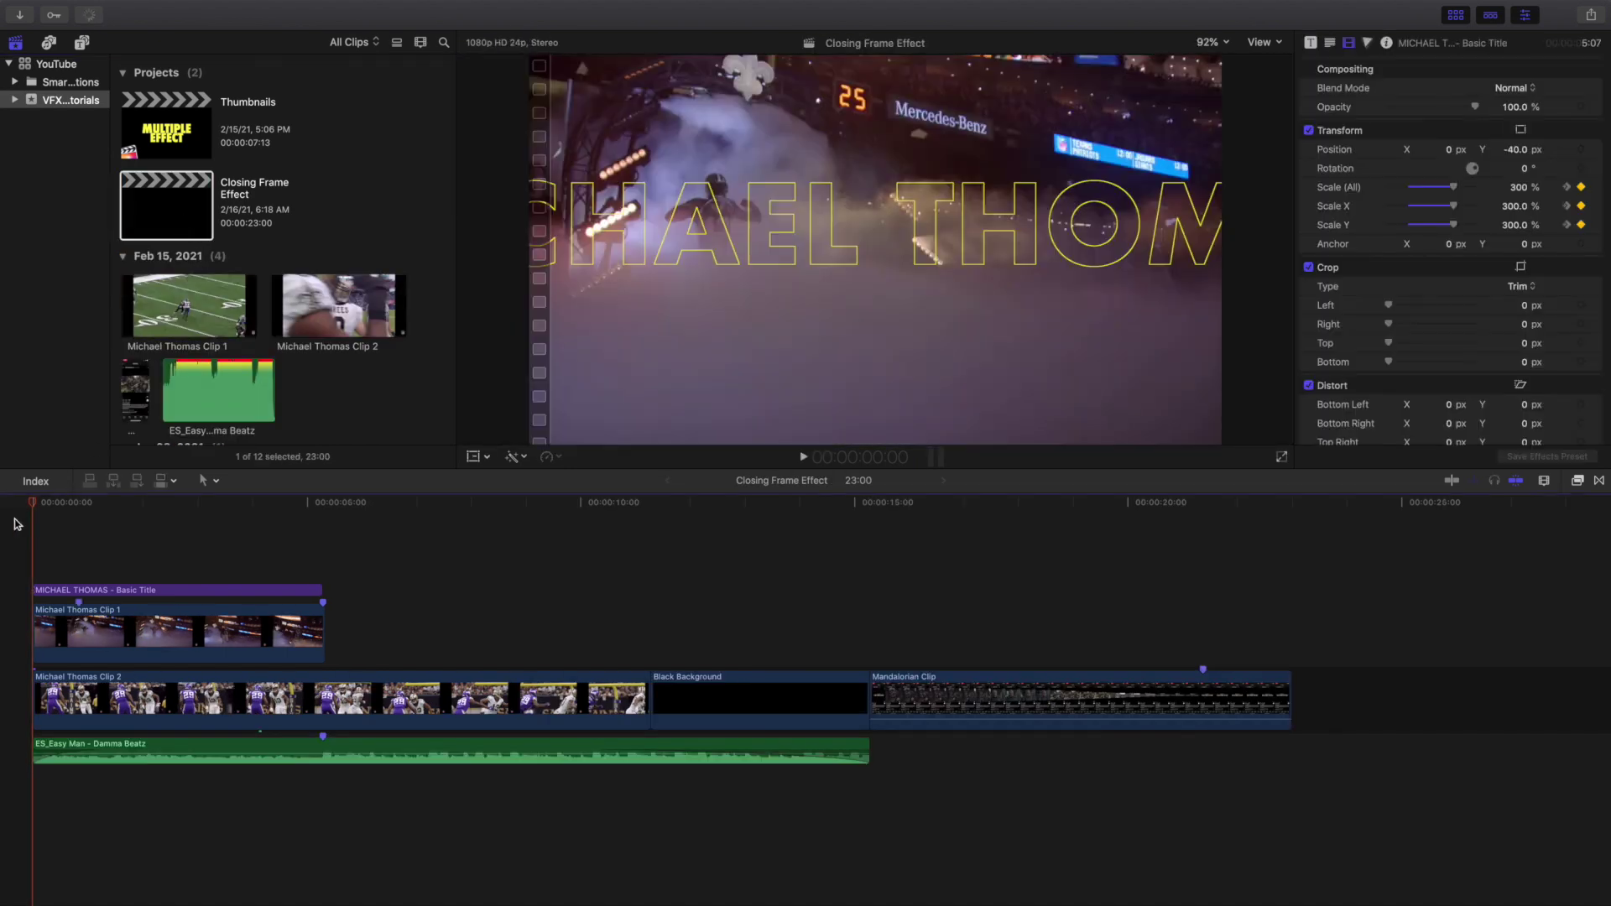
key(space)
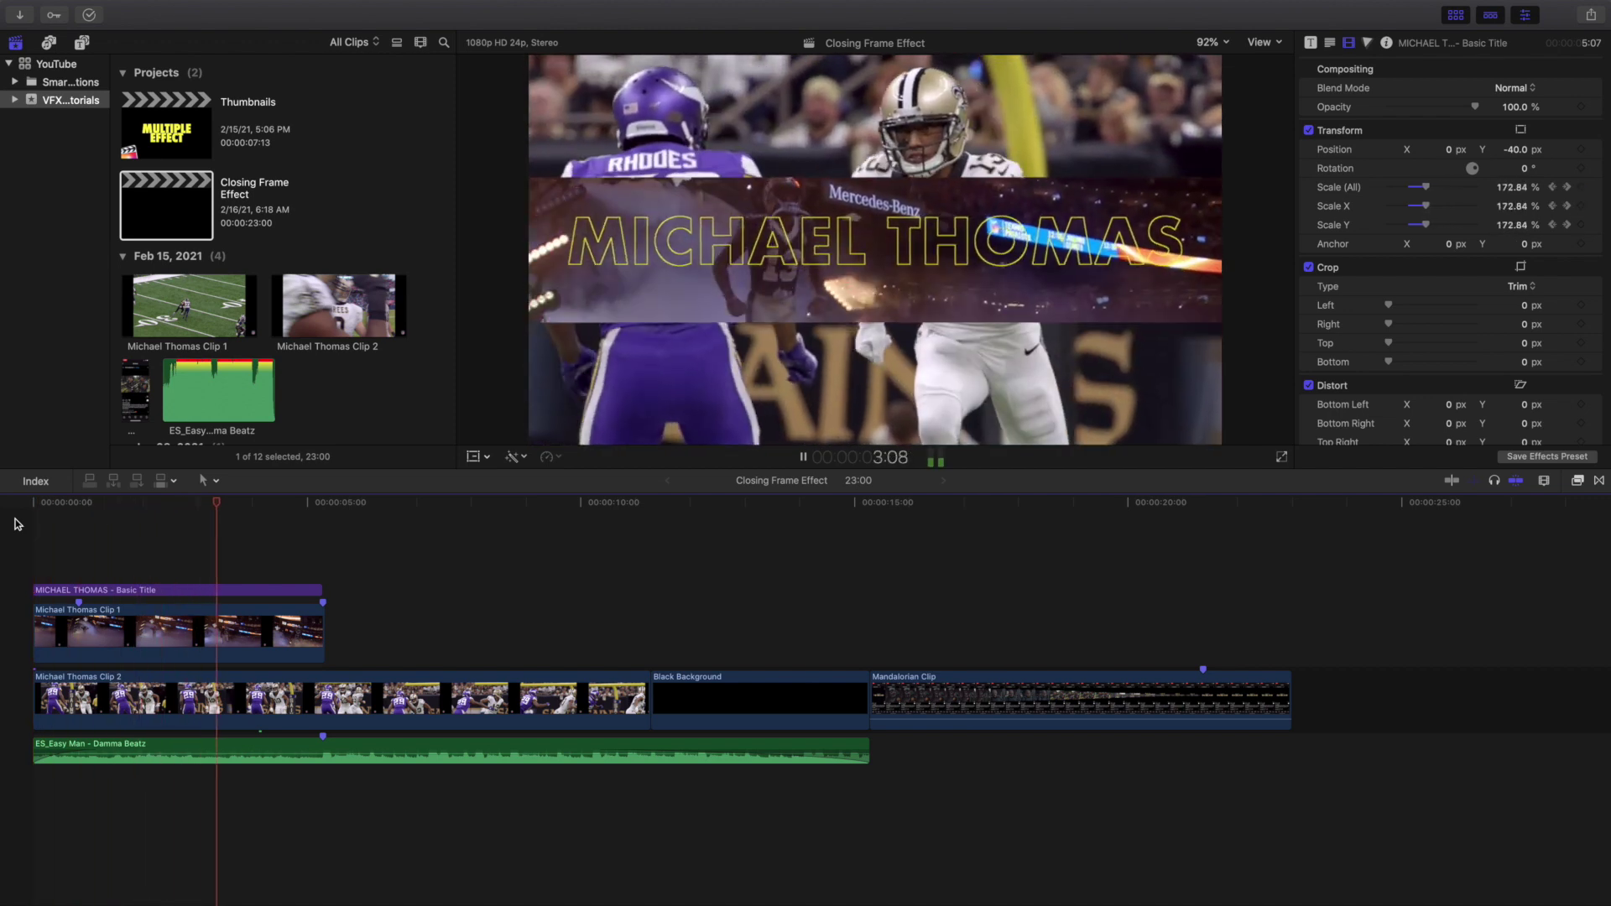
key(space)
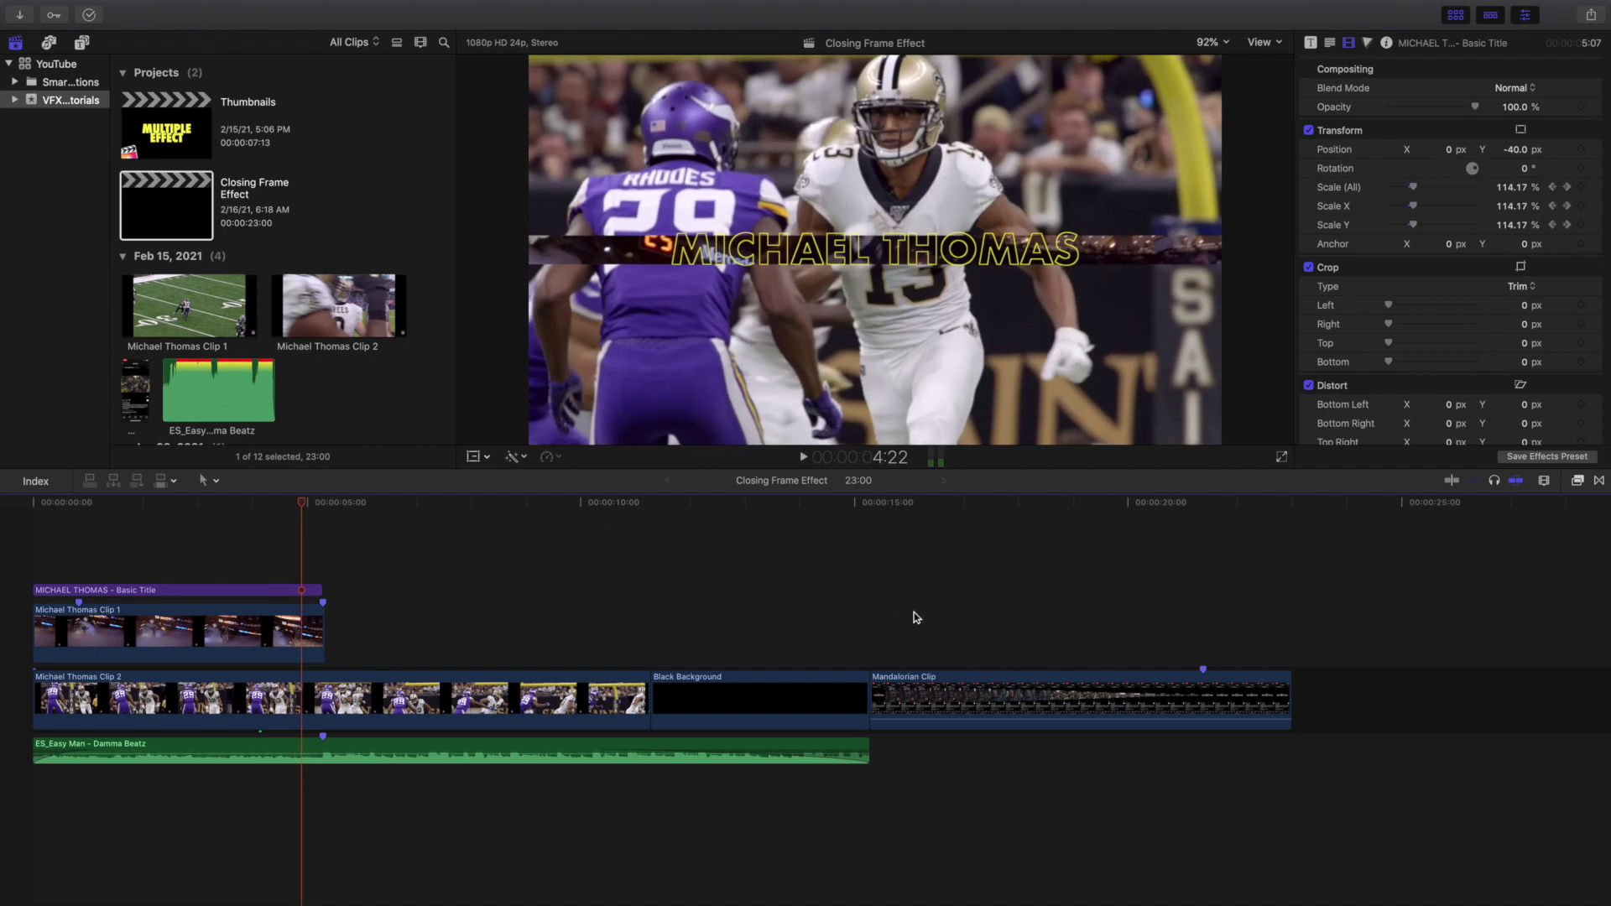
click(868, 616)
key(space)
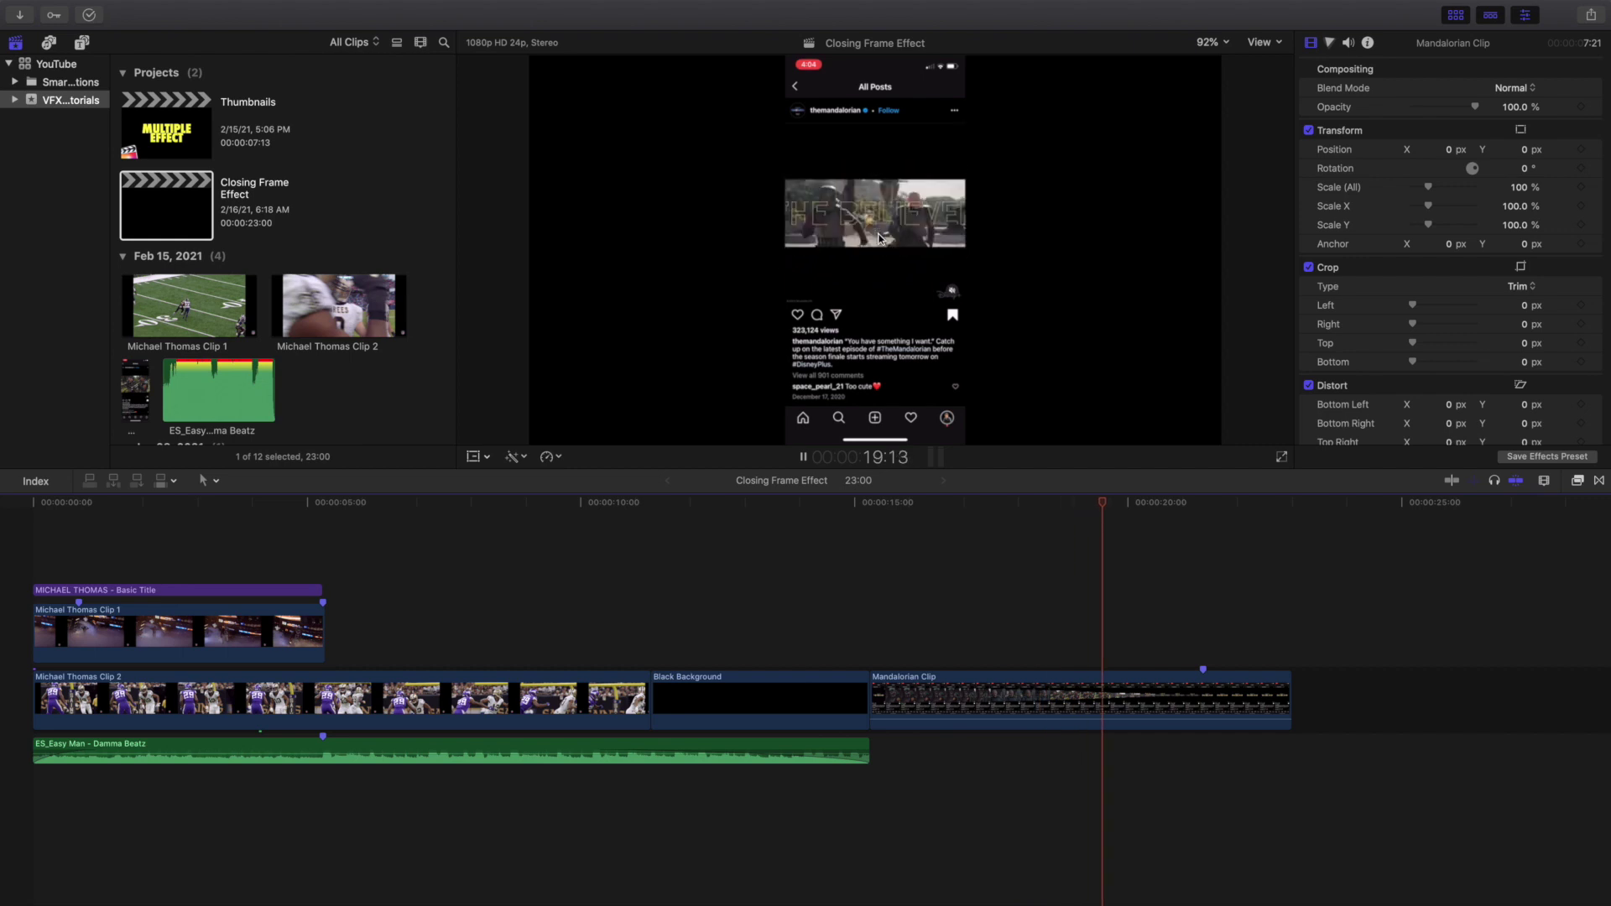
key(space)
key(Home)
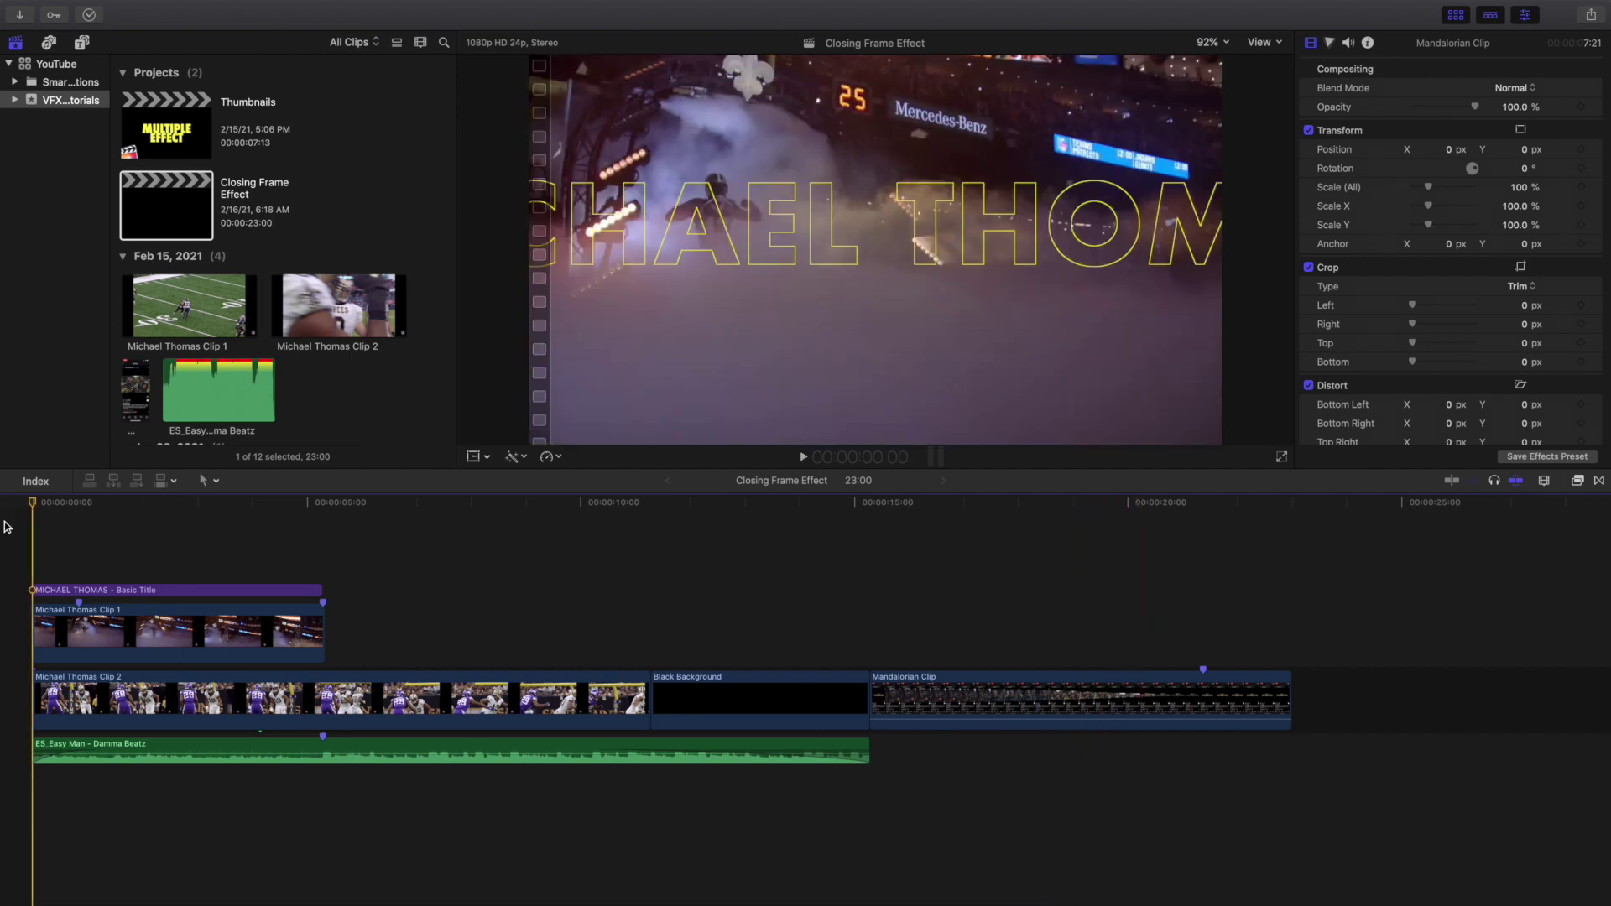
key(space)
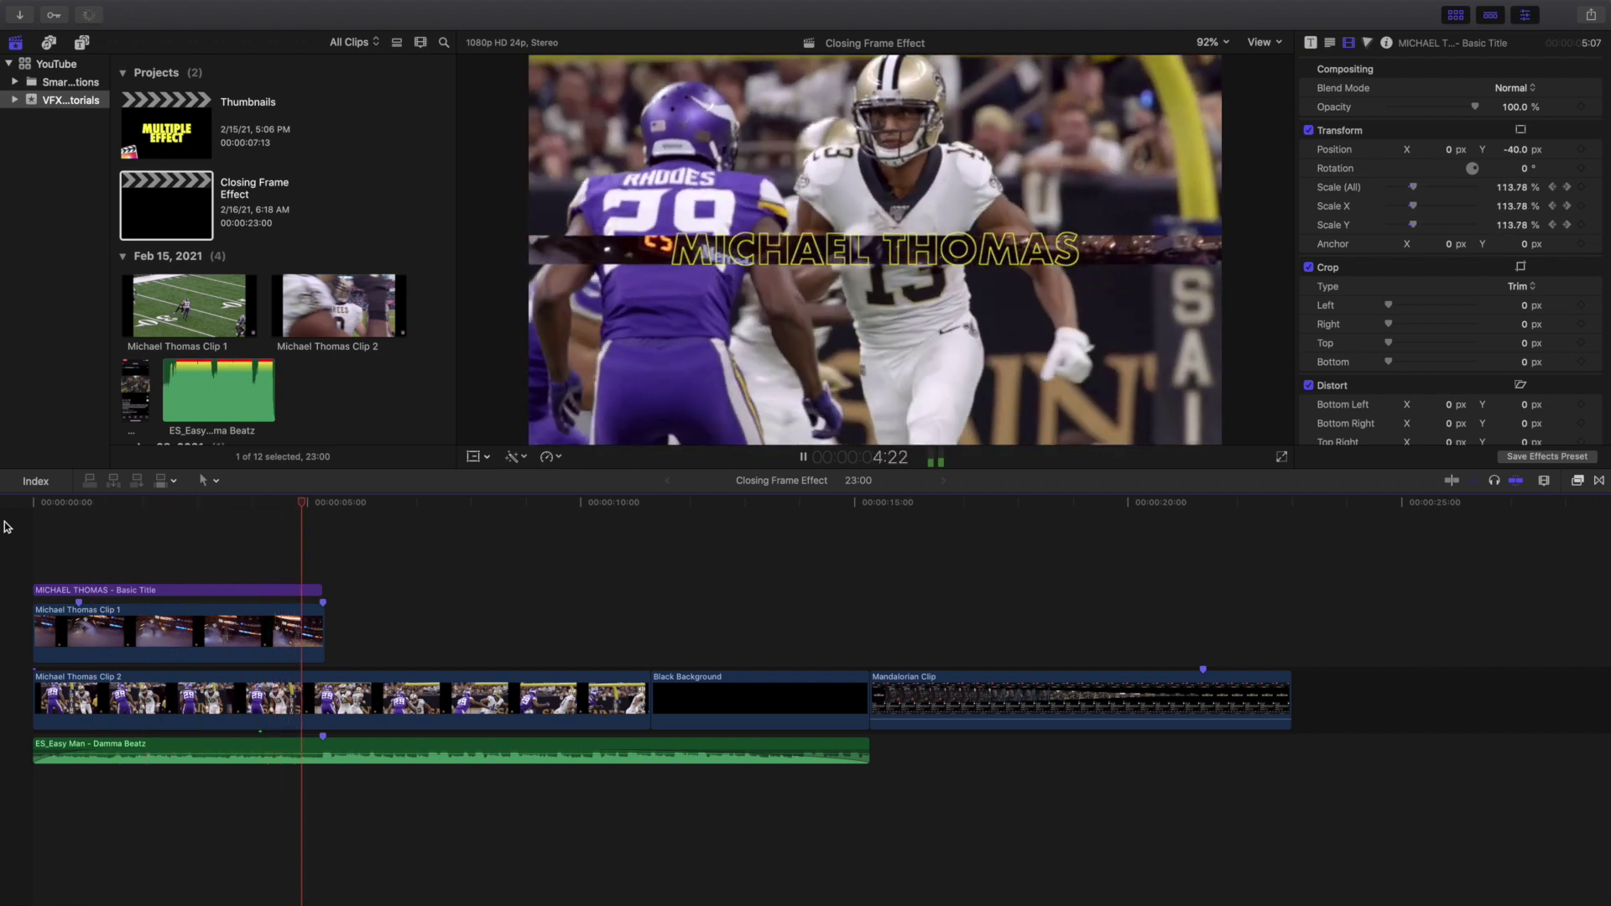
key(space)
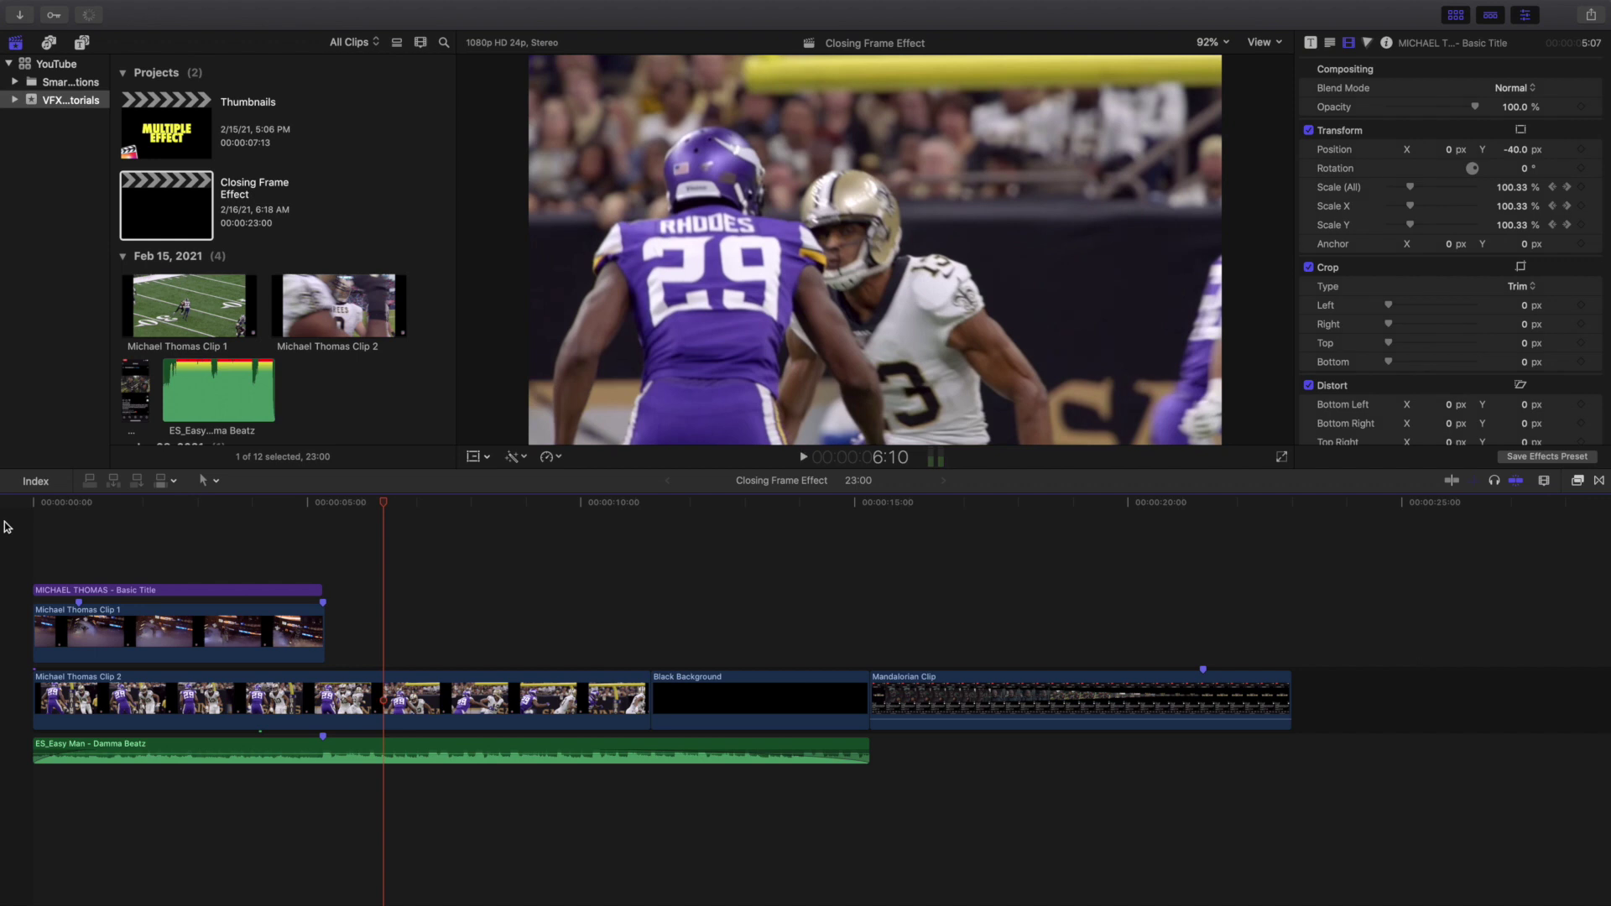
key(Home)
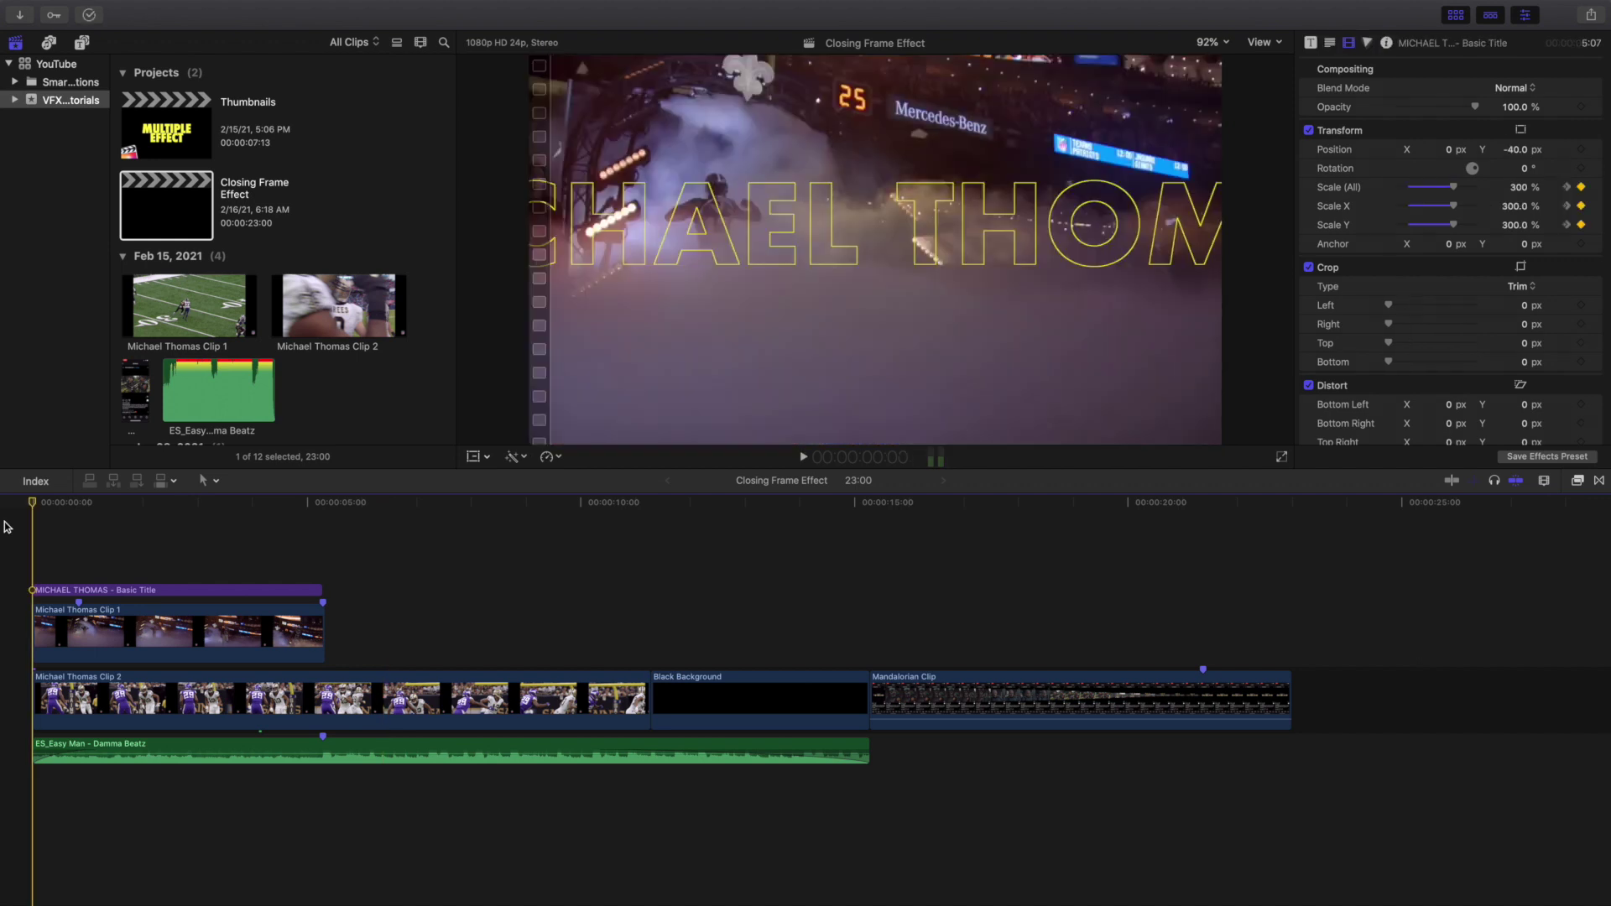
key(space)
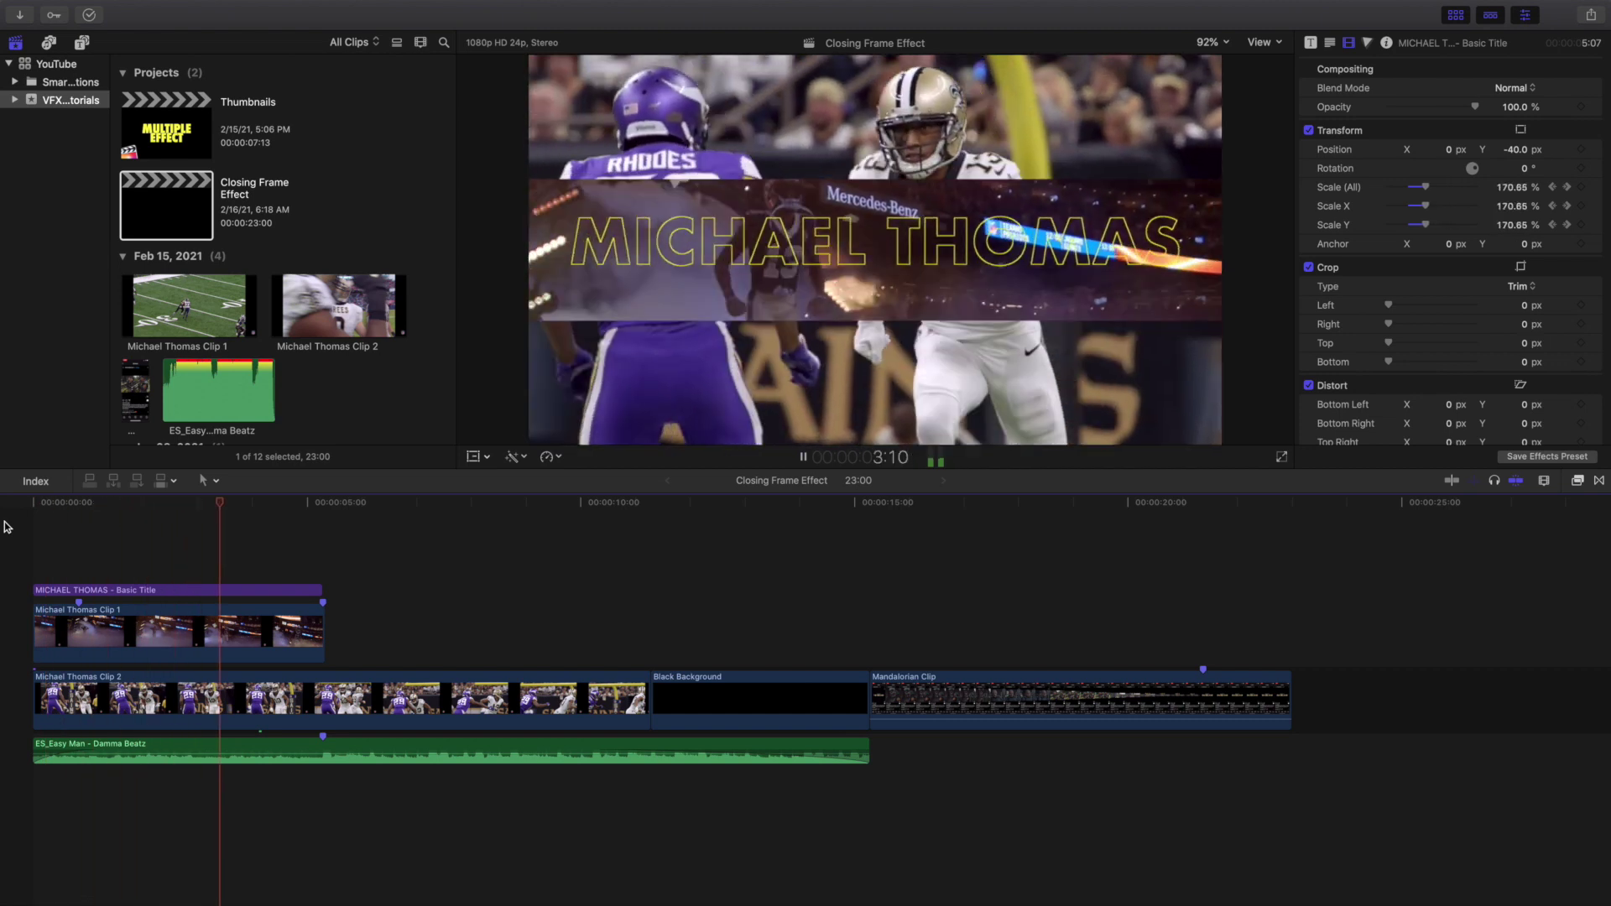
key(space)
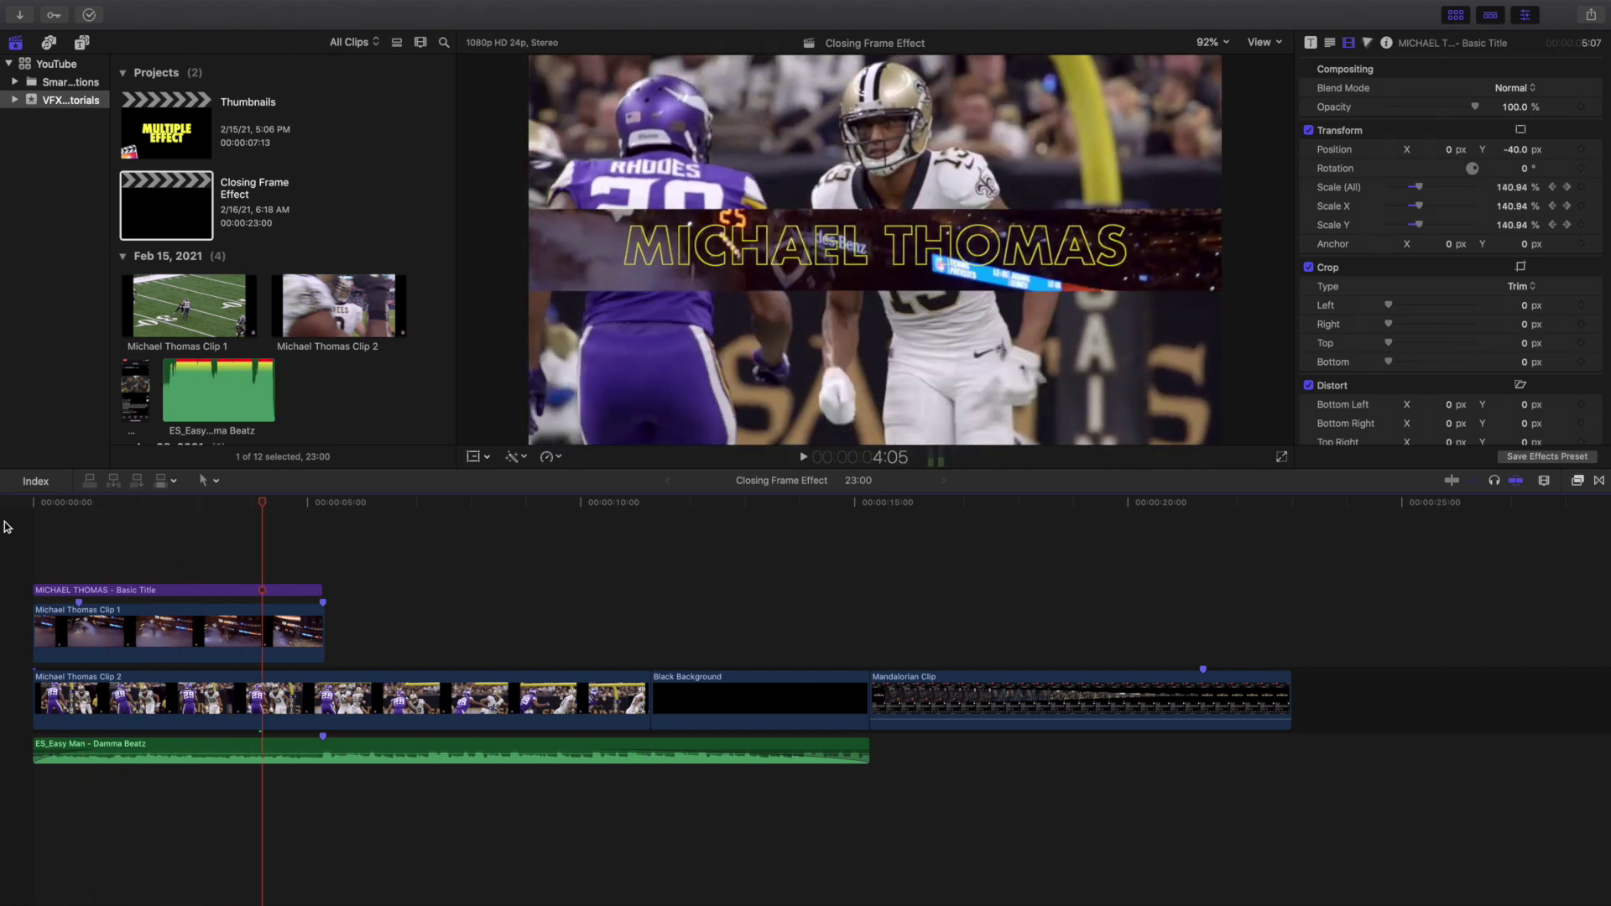
key(Home)
key(space)
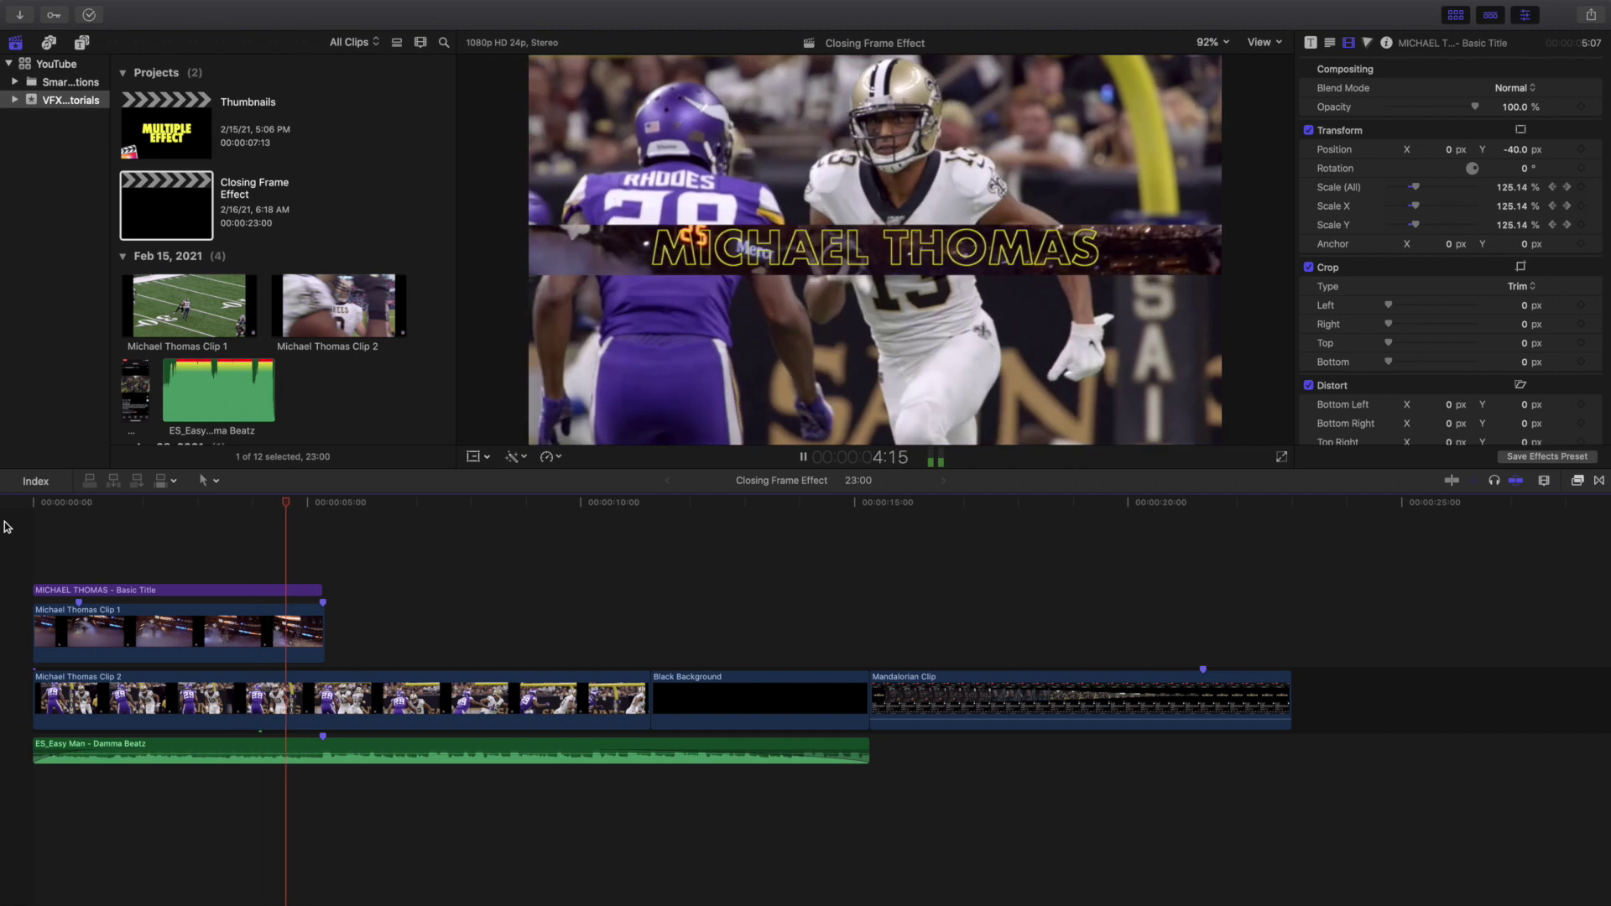
key(space)
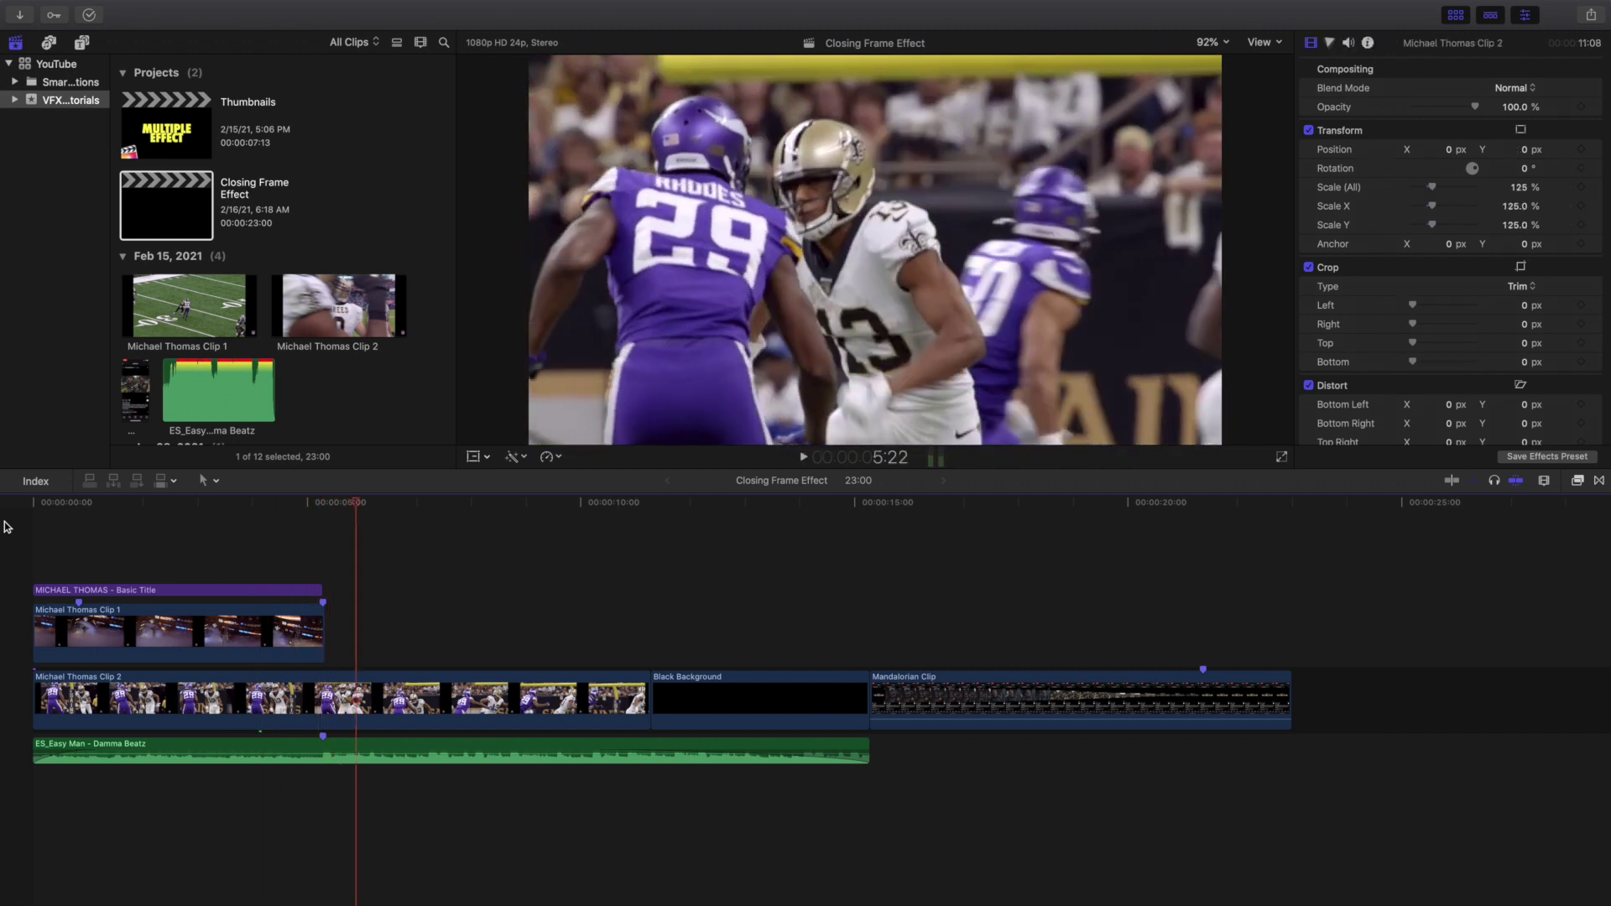
key(Home)
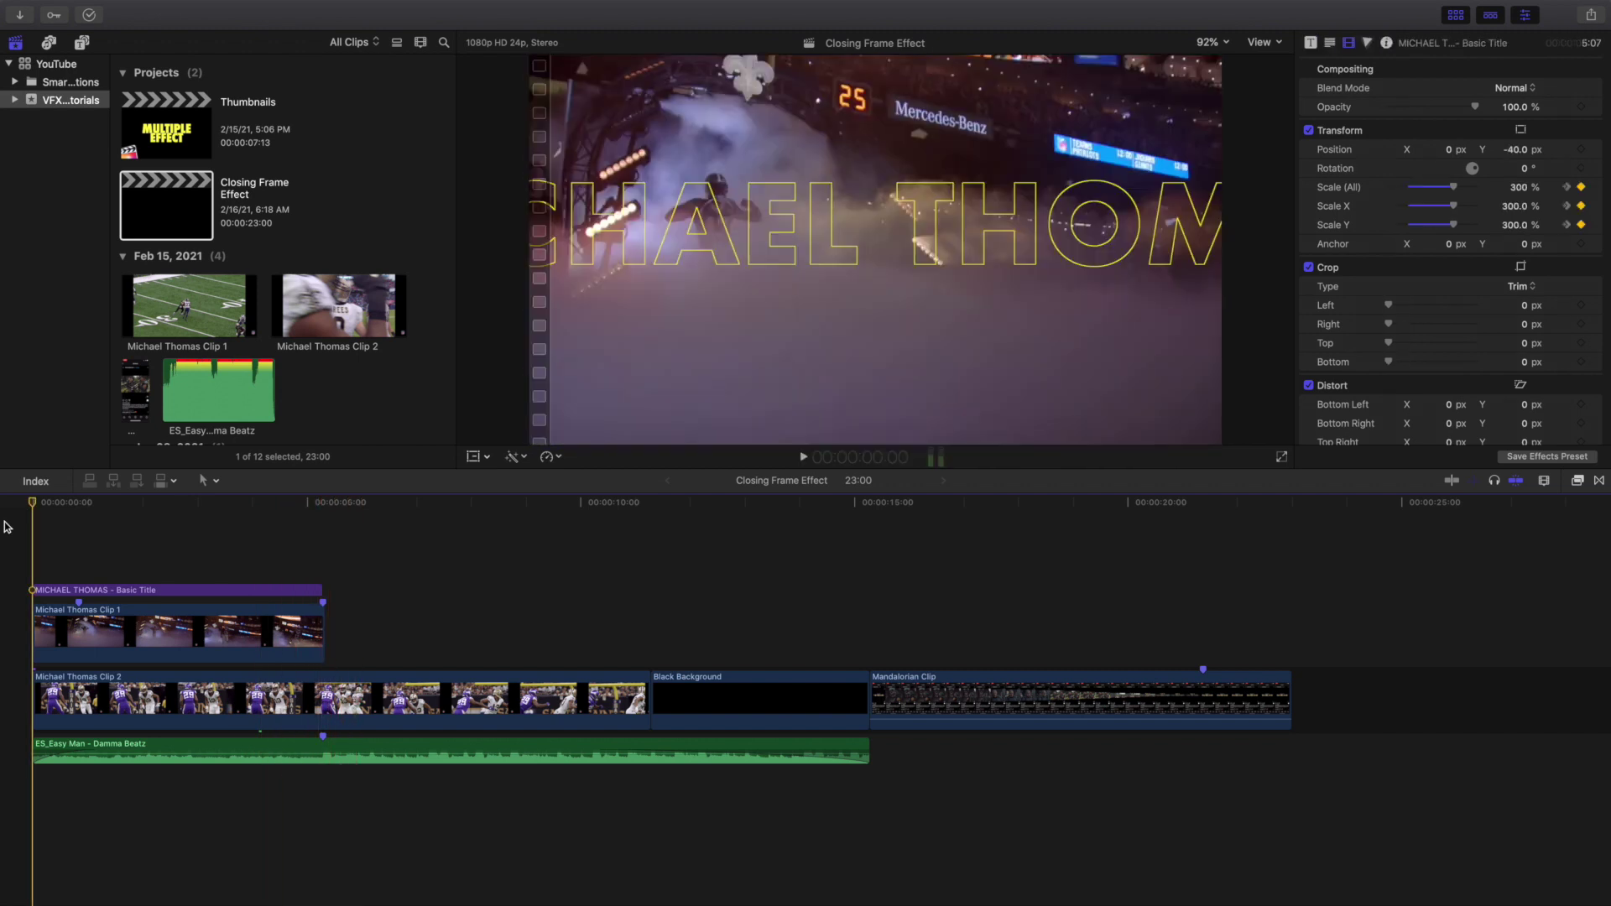
key(space)
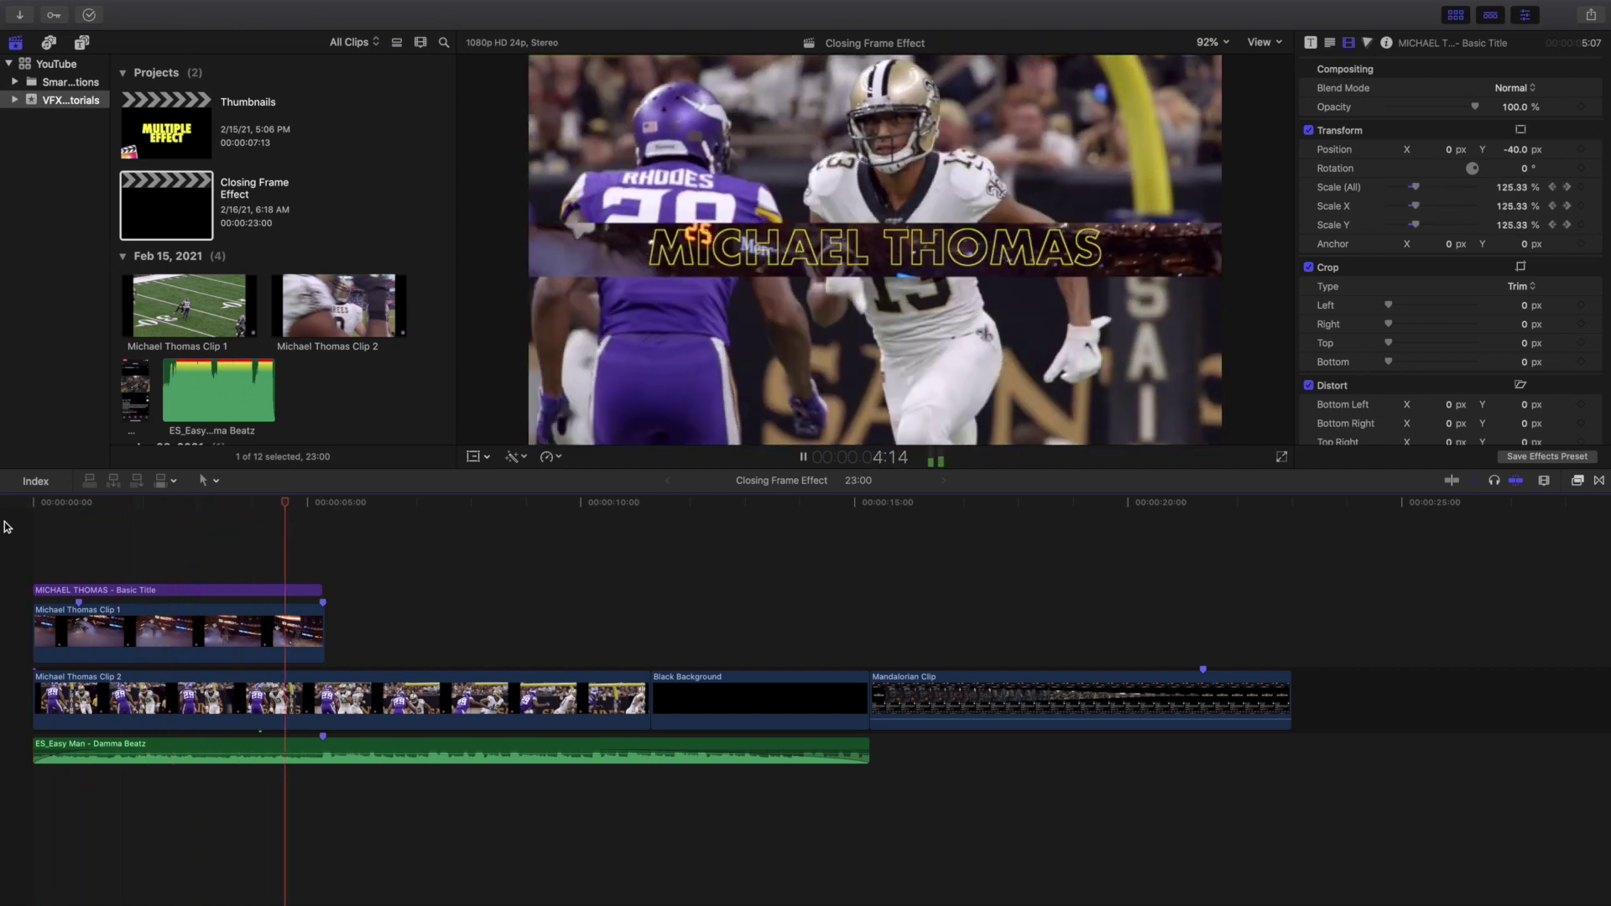
key(space)
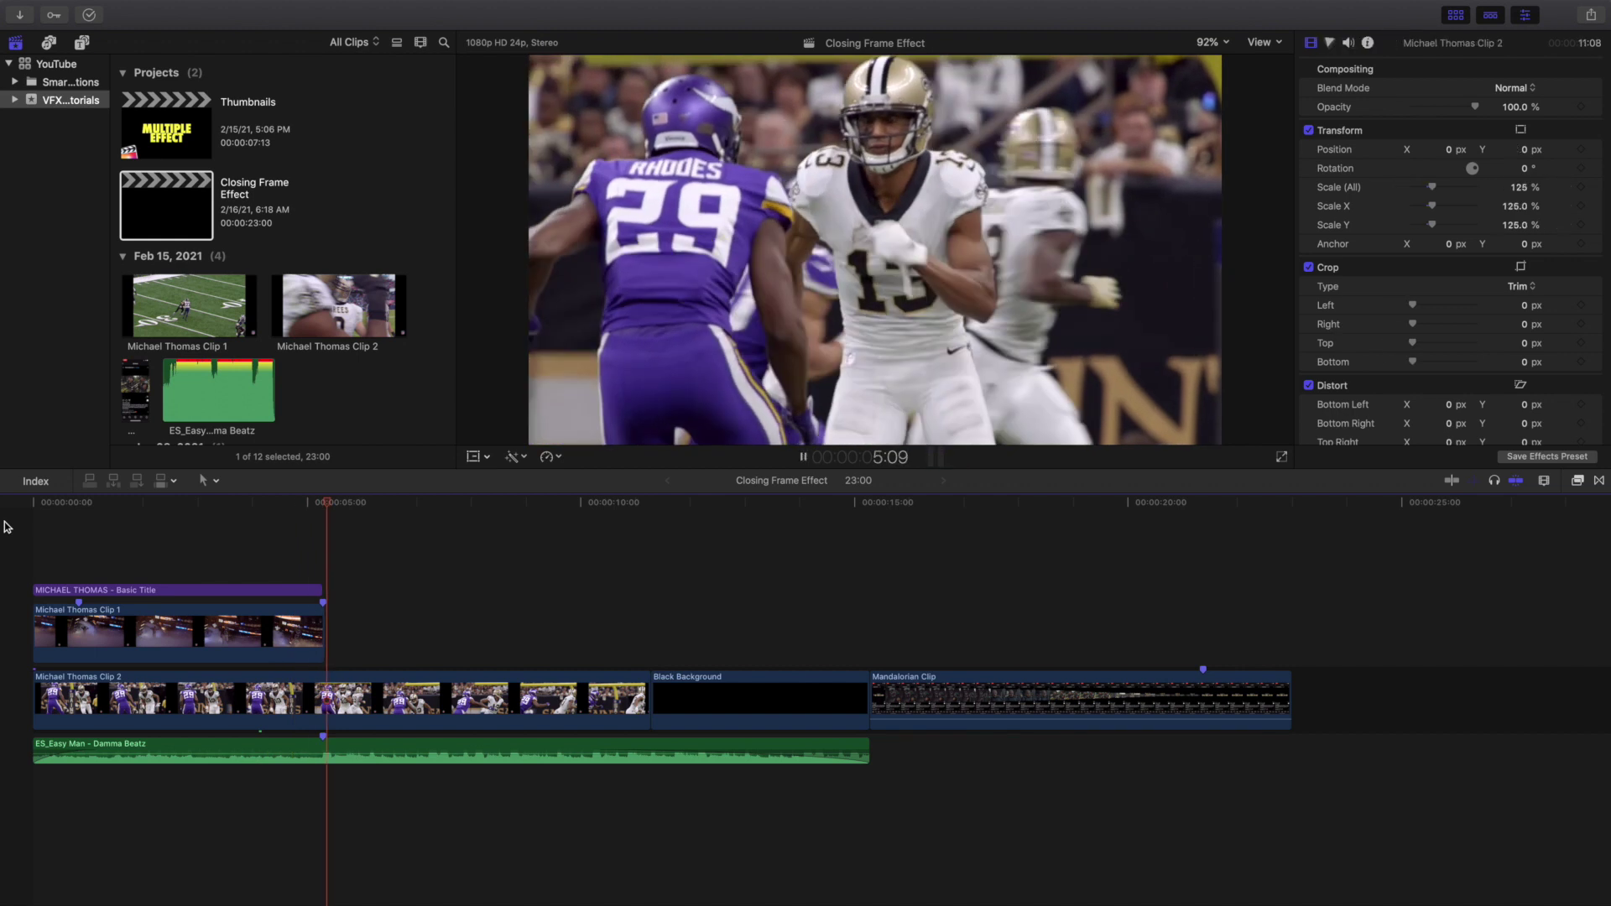
key(Home)
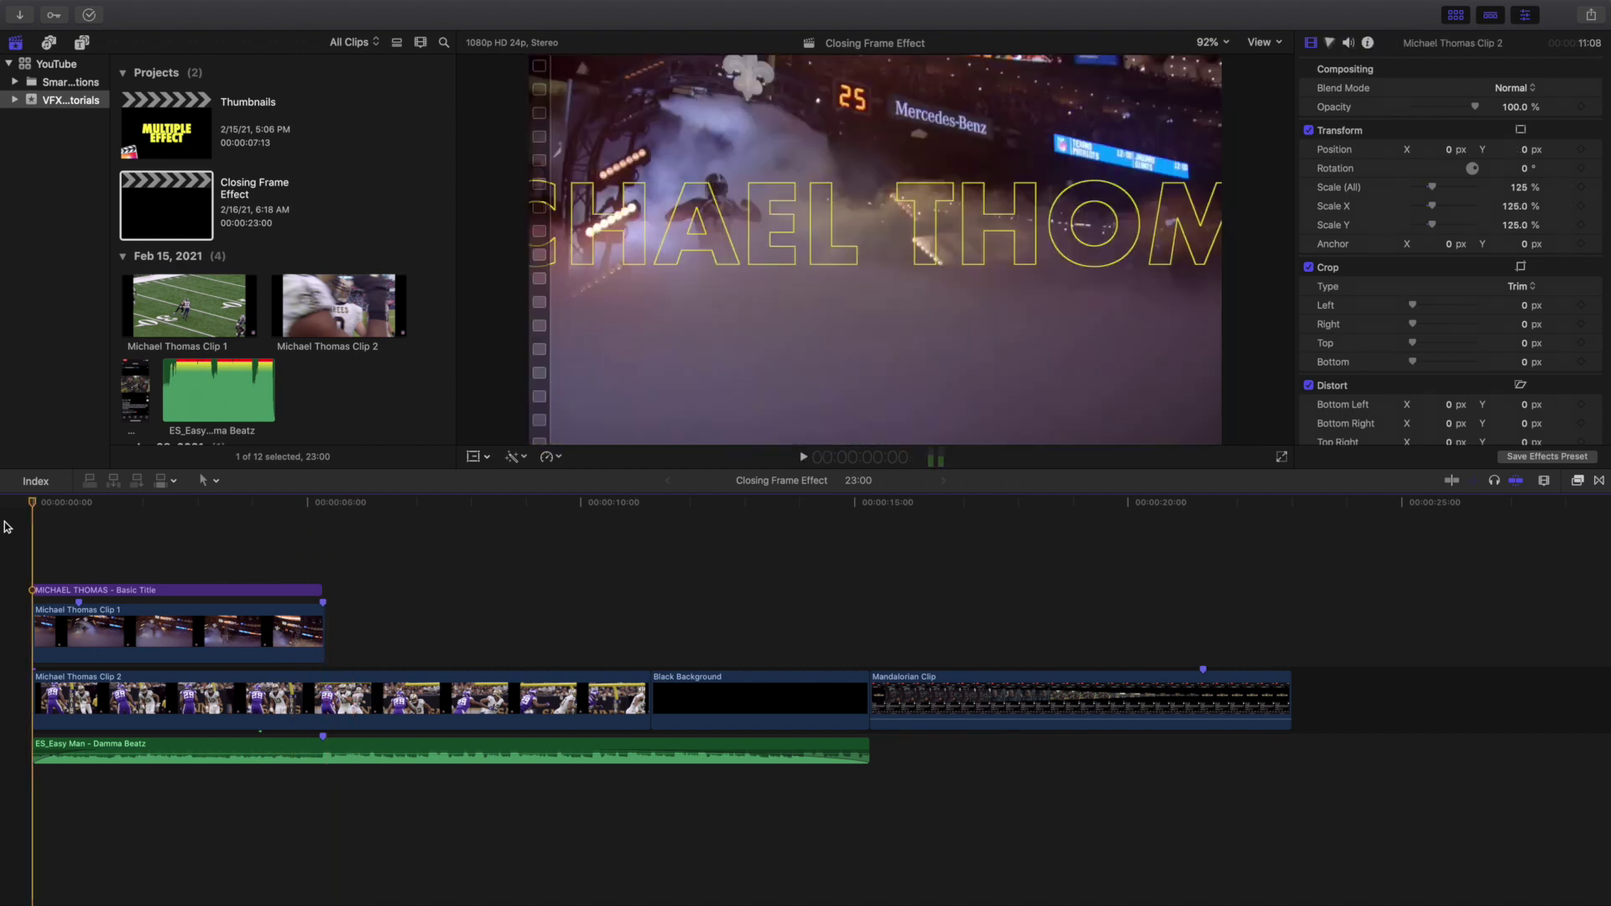
key(space)
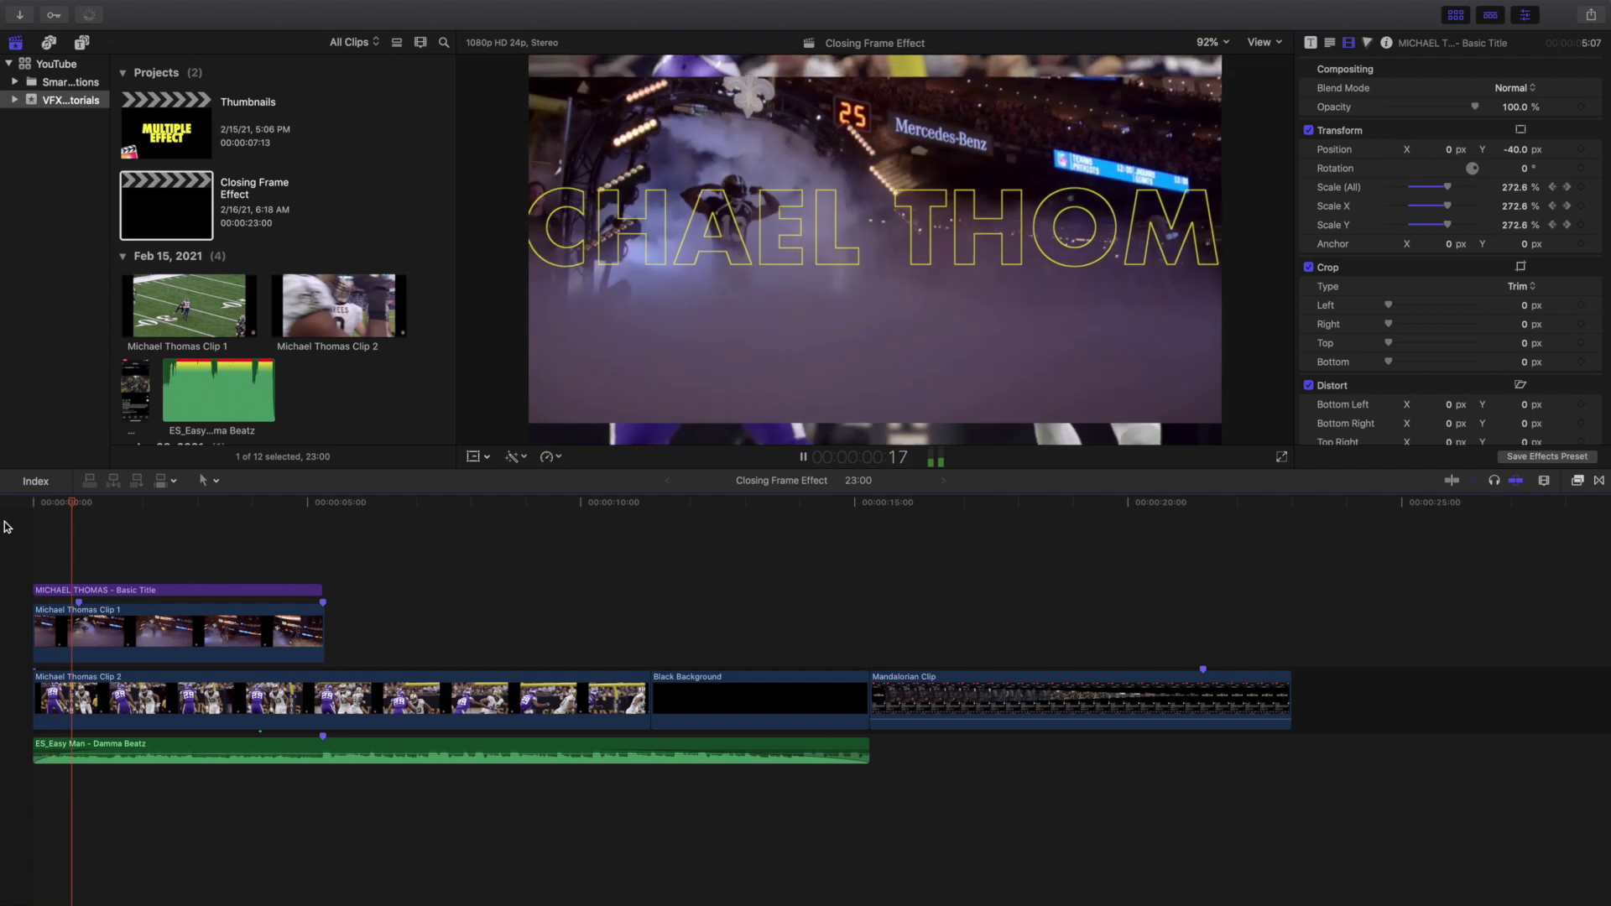
key(space)
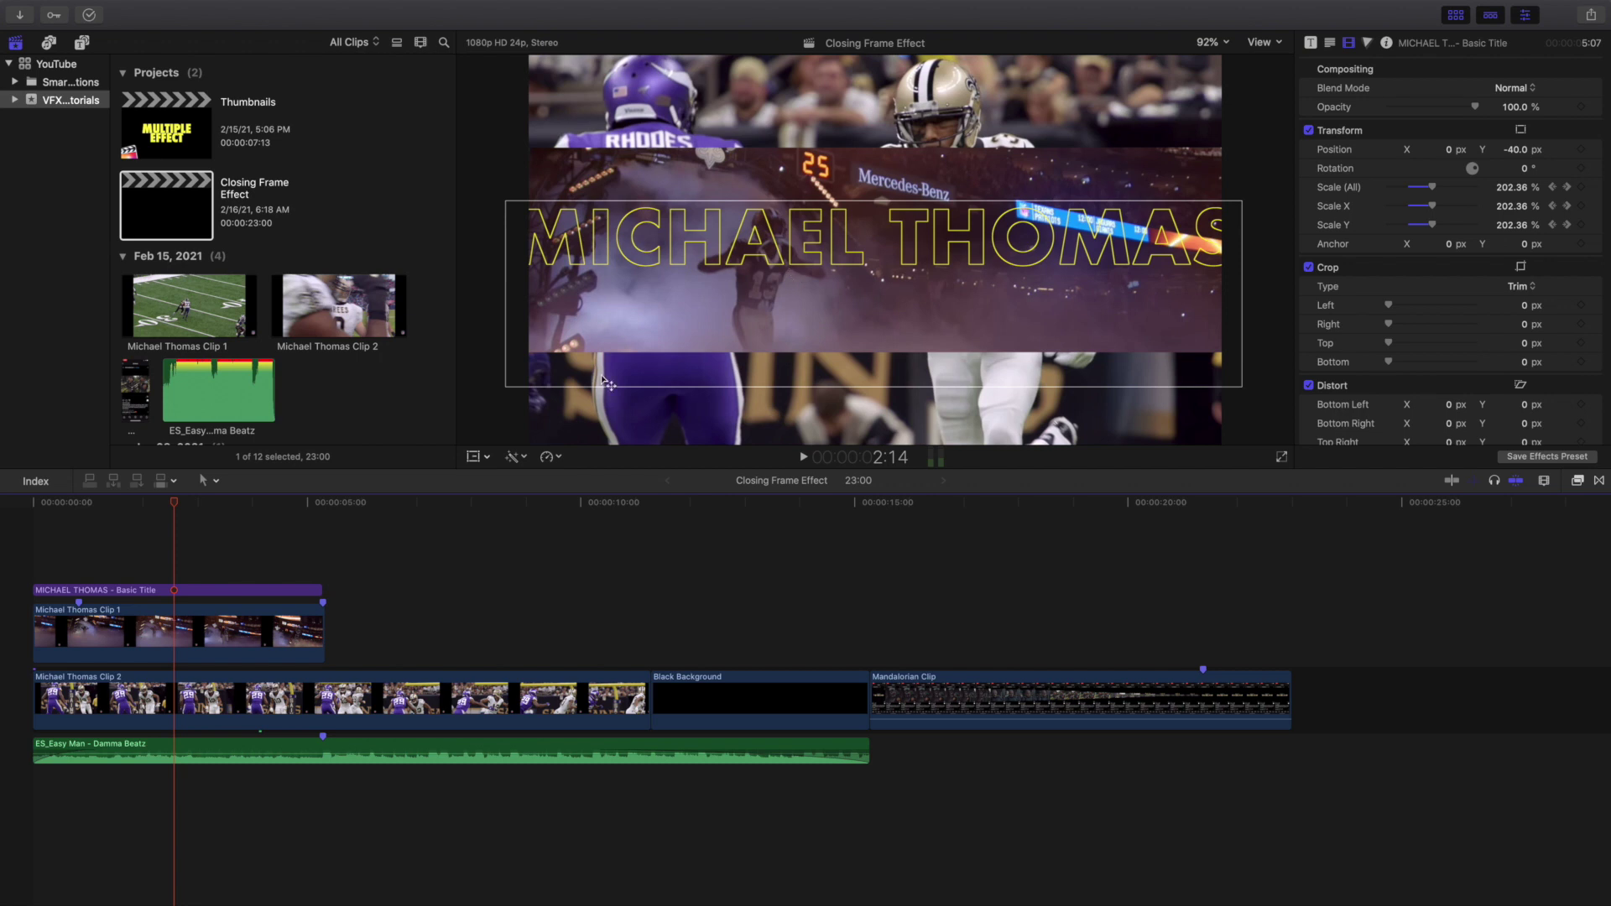
key(Home)
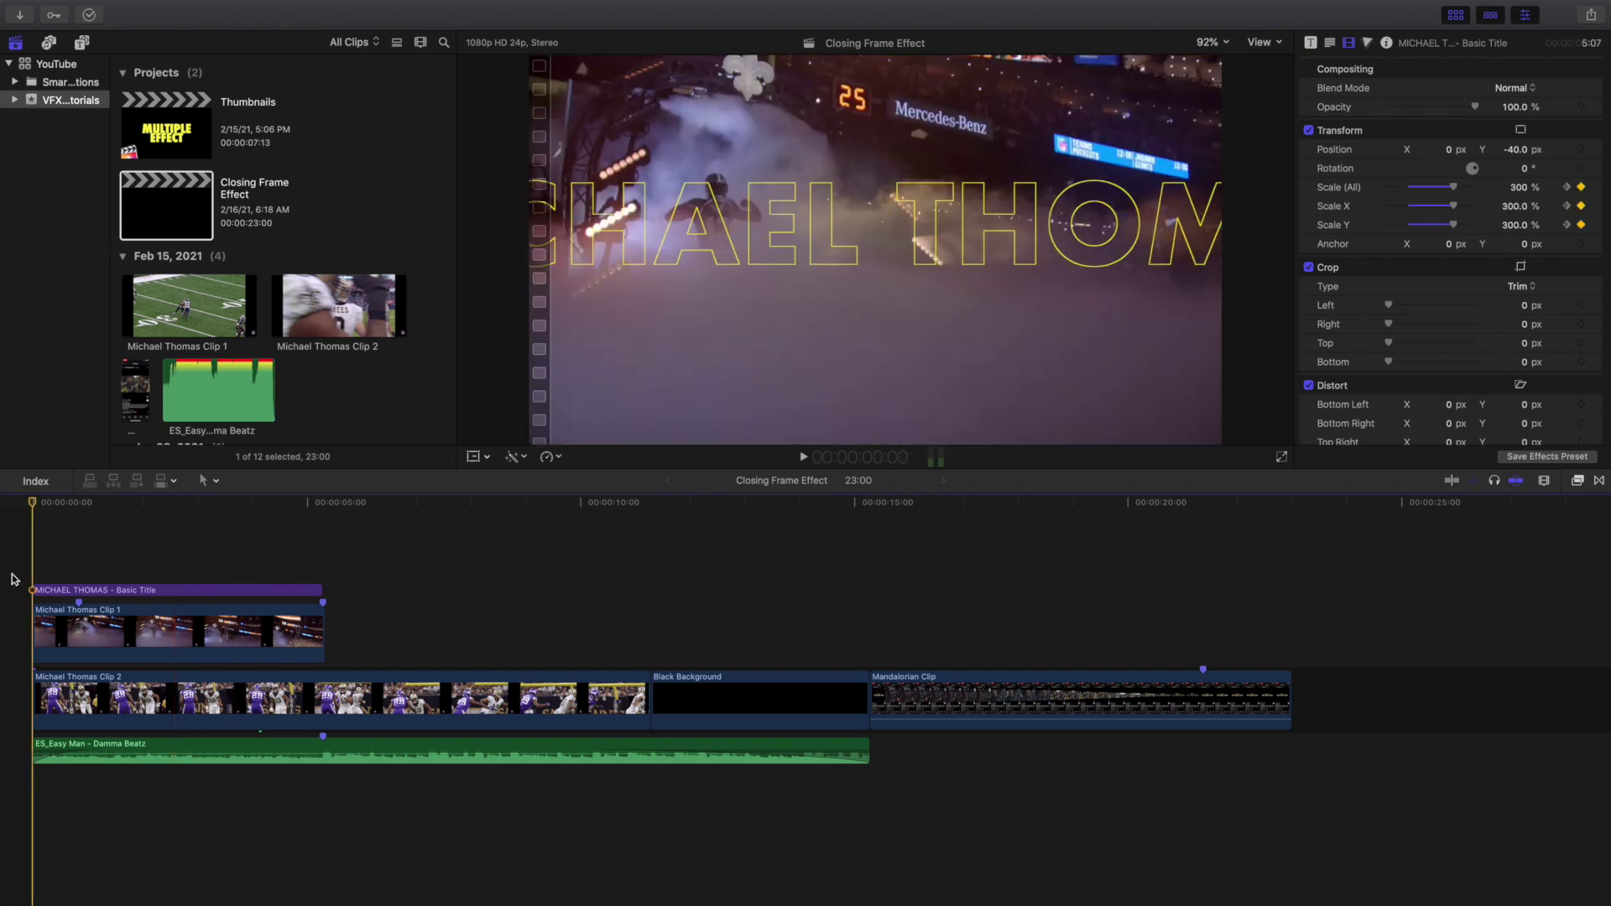